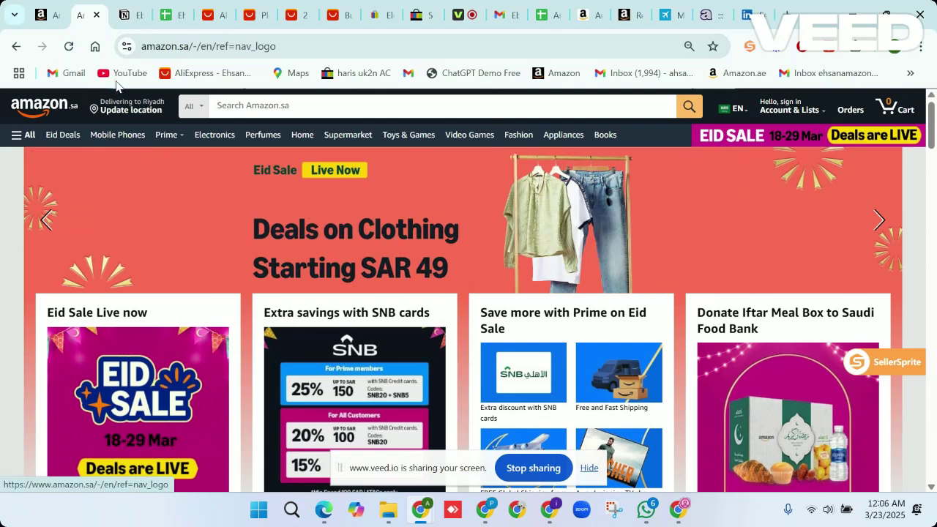
Open the Best Sellers page on Amazon.sa
{"action": "double_click", "coordinate": [169, 51]}
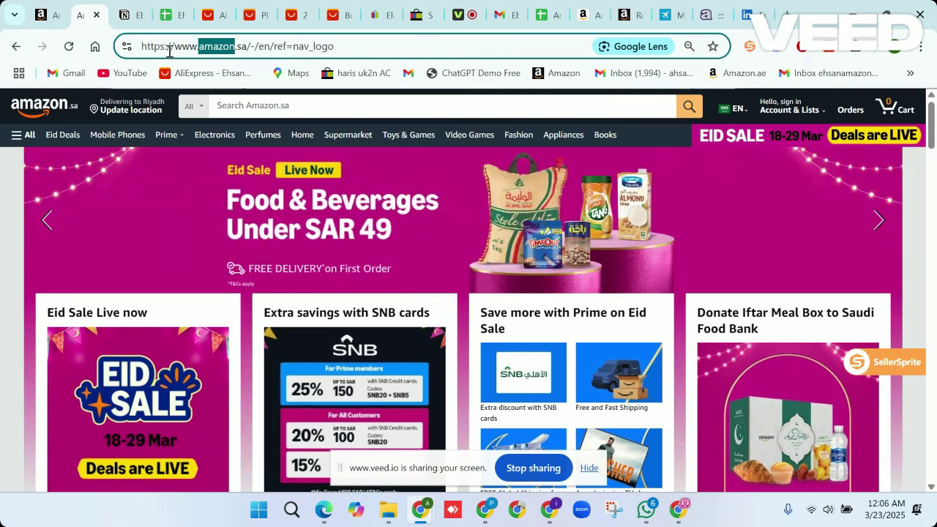
{"action": "left_click", "coordinate": [18, 134]}
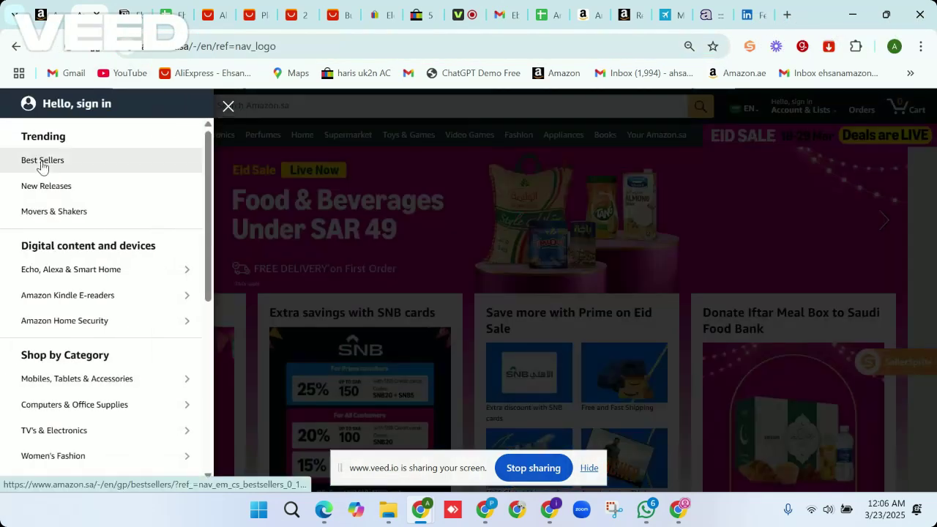
{"action": "left_click", "coordinate": [41, 160]}
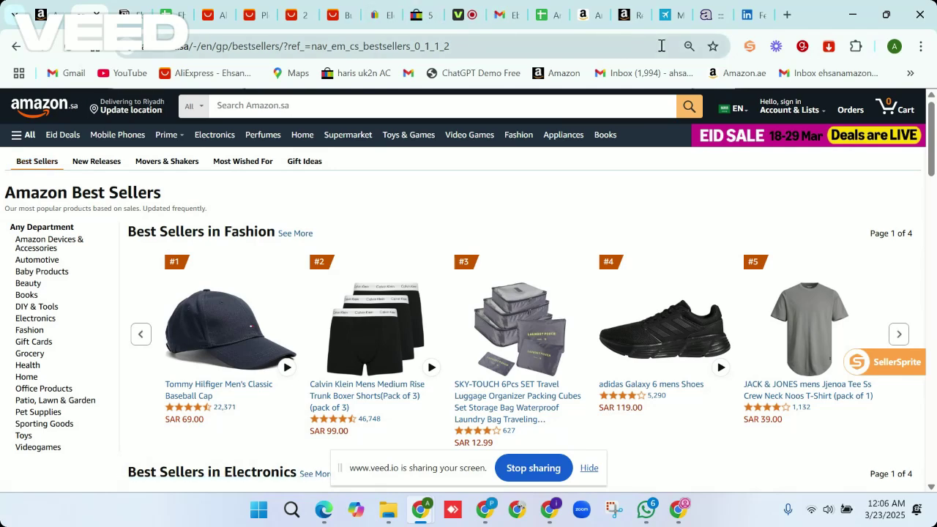
{"action": "scroll", "coordinate": [705, 177], "scroll_direction": "up", "scroll_amount": 3}
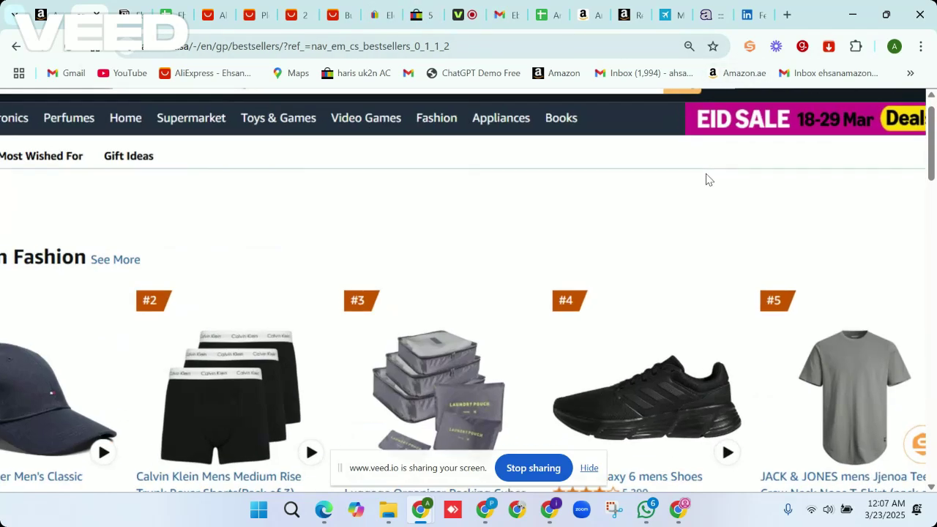
{"action": "scroll", "coordinate": [708, 176], "scroll_direction": "down", "scroll_amount": 3}
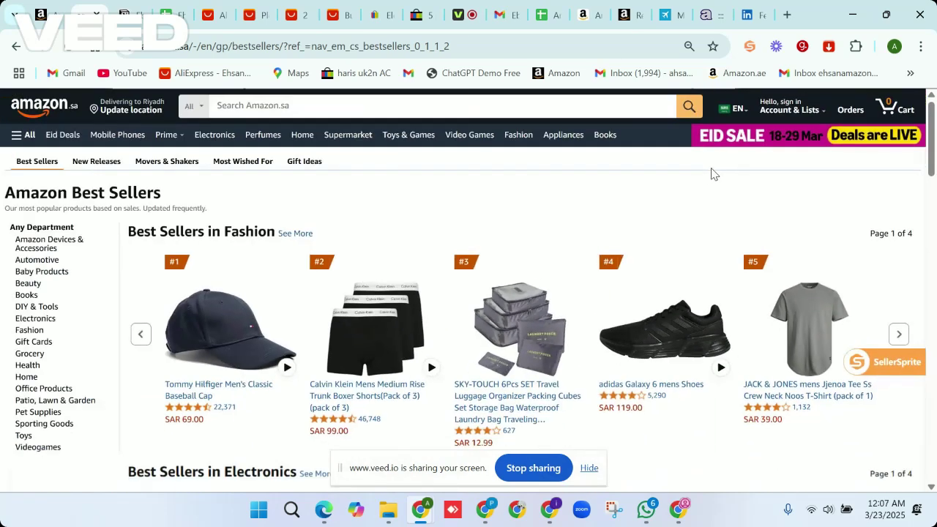
View the SellerSprite extension's options, and search Google for "sellersprite extension" in a new tab
{"action": "left_click", "coordinate": [756, 52]}
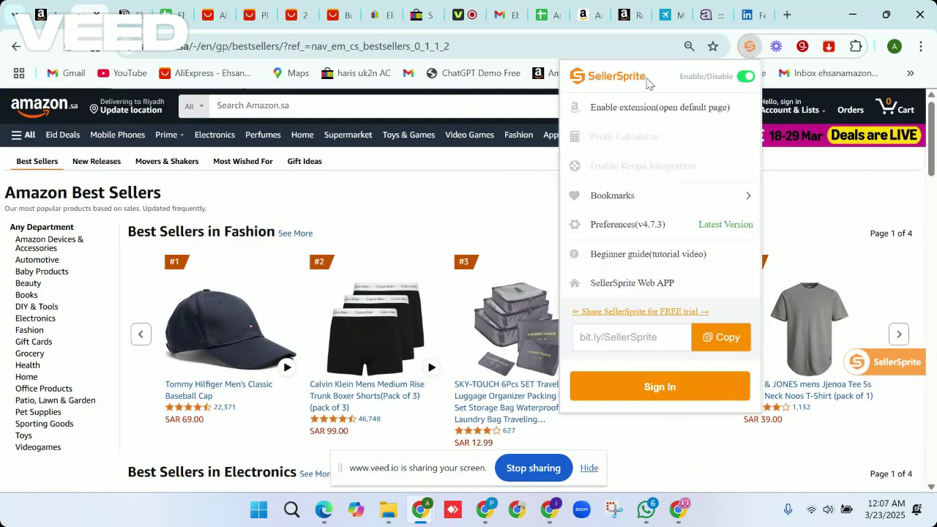
{"action": "left_click", "coordinate": [788, 16]}
{"action": "type", "text": "seller"}
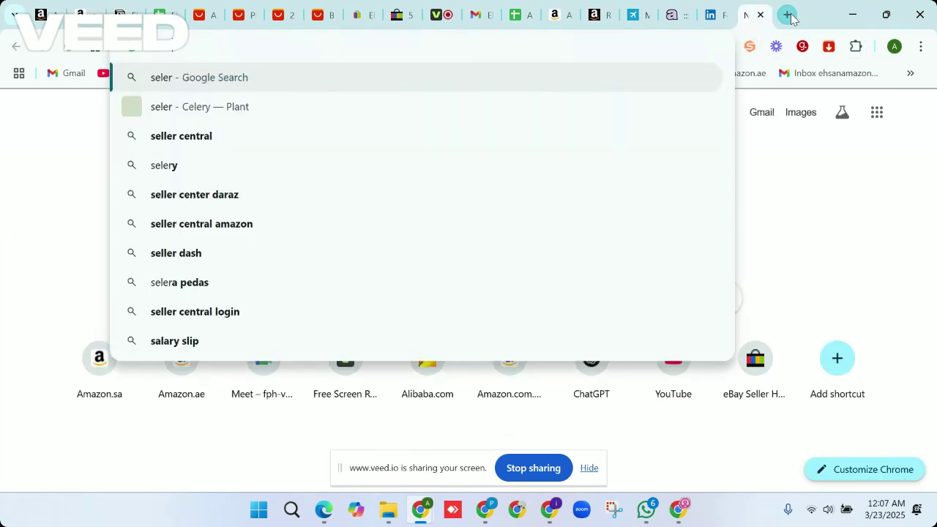
{"action": "key", "text": "BackSpace"}
{"action": "key", "text": "BackSpace"}
{"action": "key", "text": "BackSpace"}
{"action": "key", "text": "BackSpace"}
{"action": "type", "text": "ller sprite"}
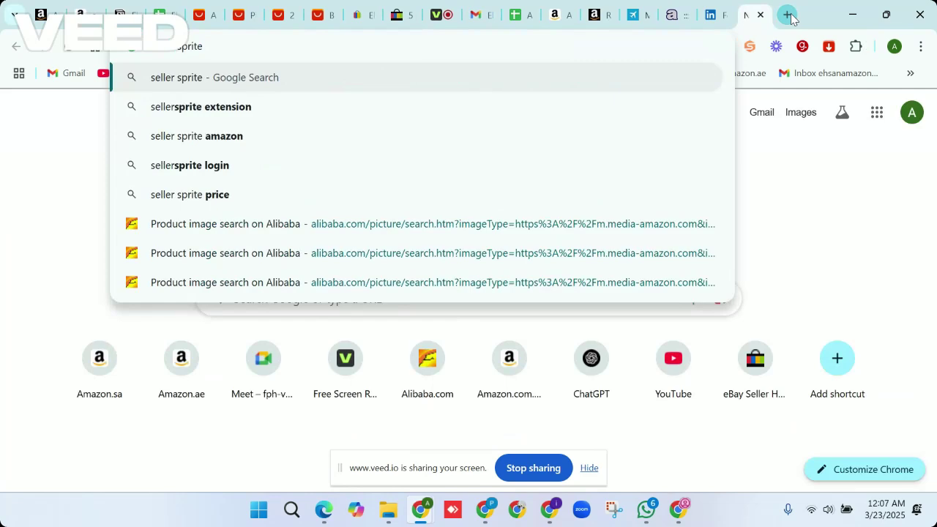
{"action": "key", "text": "Down"}
{"action": "key", "text": "Return"}
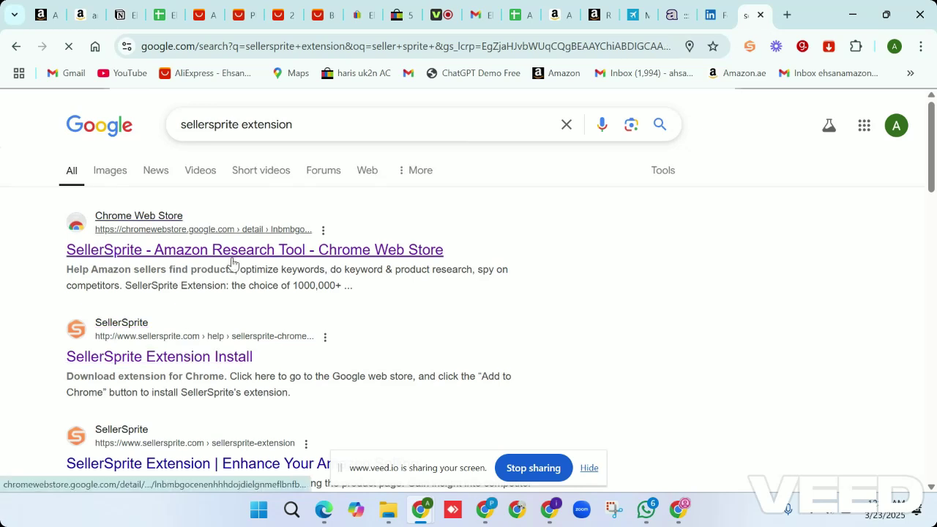
Open the SellerSprite - Amazon Research Tool page in the Chrome Web Store and check its installation option
{"action": "left_click", "coordinate": [231, 259]}
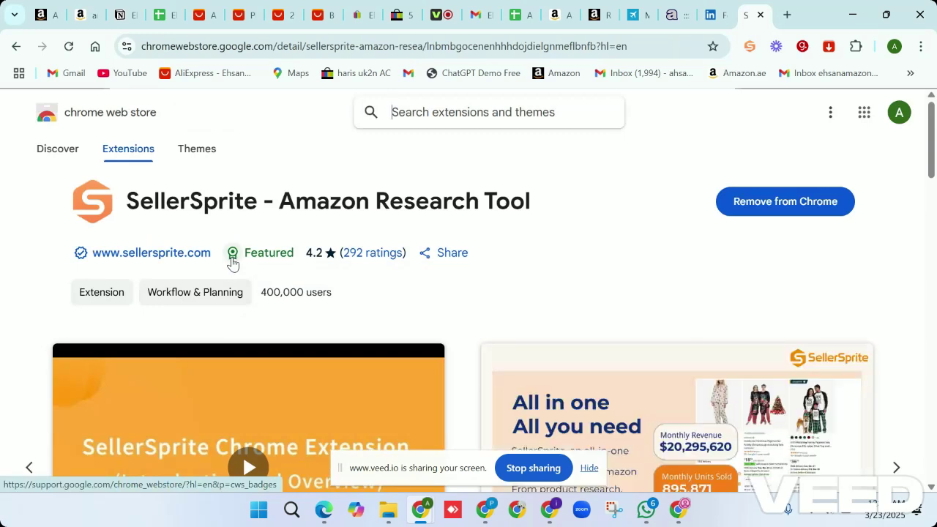
{"action": "scroll", "coordinate": [796, 243], "scroll_direction": "up", "scroll_amount": 5}
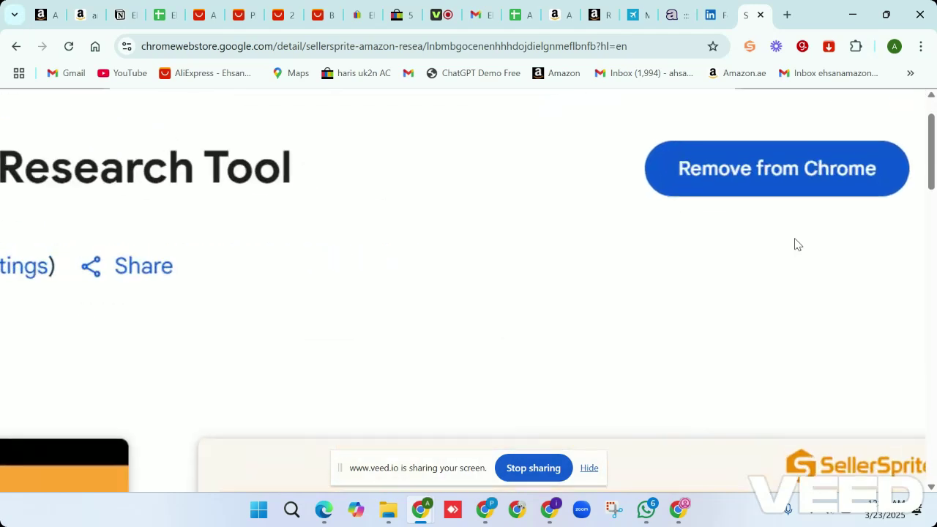
{"action": "scroll", "coordinate": [796, 244], "scroll_direction": "down", "scroll_amount": 5}
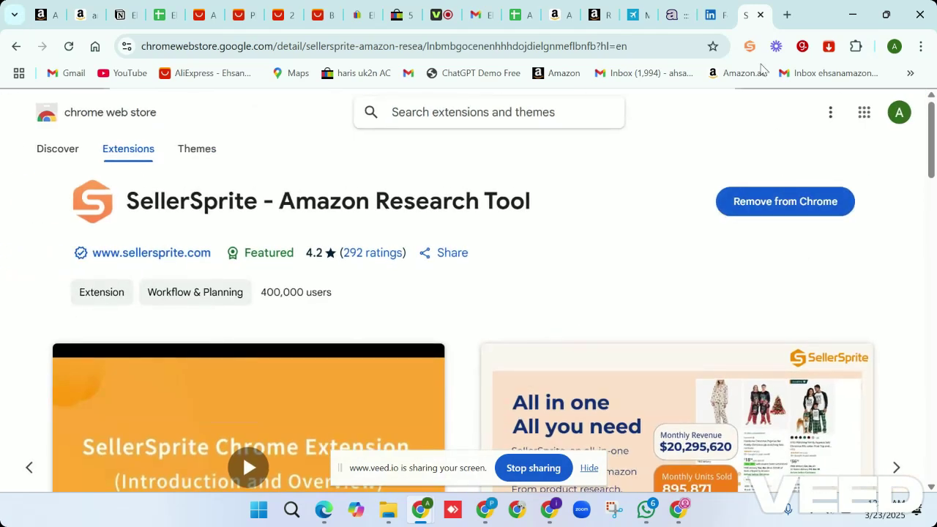
Close the extension's store page and open the Tommy Hilfiger Men's Classic Baseball Cap from the Fashion best sellers
{"action": "left_click", "coordinate": [760, 15]}
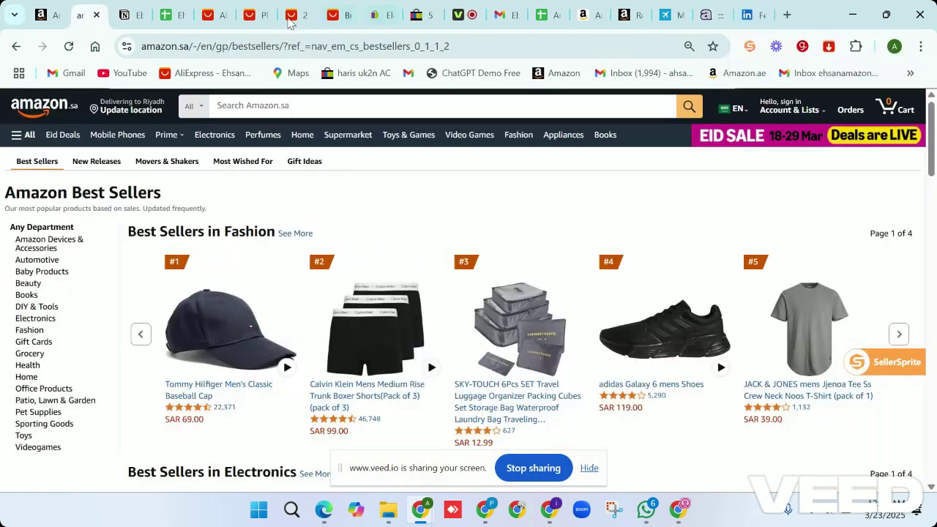
{"action": "scroll", "coordinate": [224, 233], "scroll_direction": "down", "scroll_amount": 2}
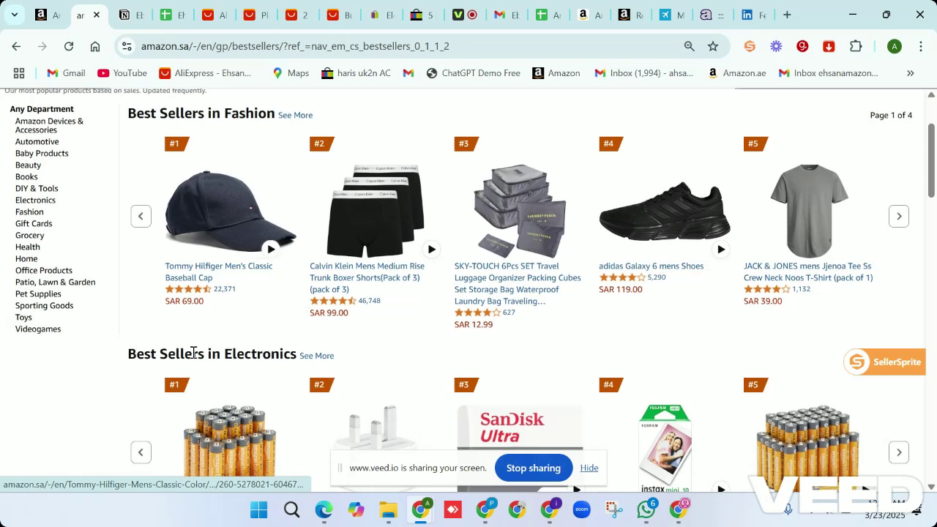
{"action": "left_click", "coordinate": [223, 232]}
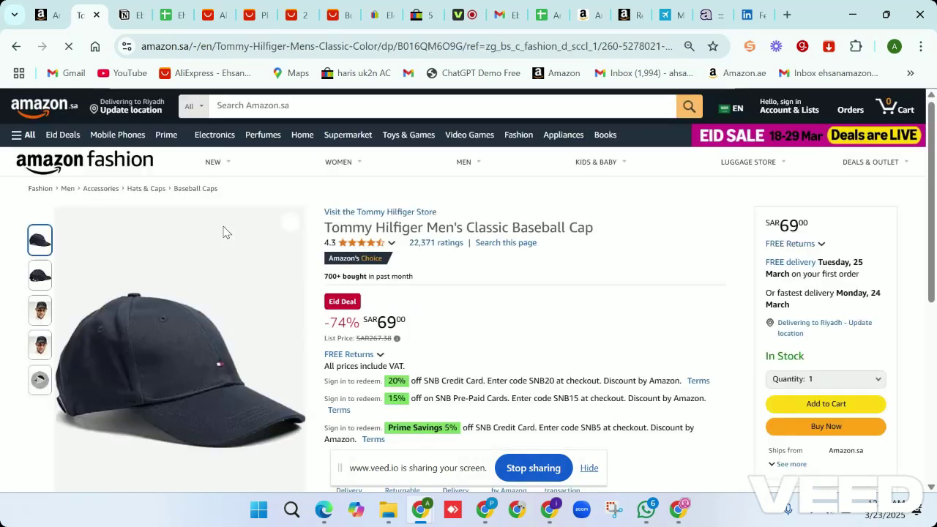
Examine the SellerSprite data block on the cap's product page and highlight the ASIN
{"action": "scroll", "coordinate": [443, 295], "scroll_direction": "down", "scroll_amount": 1}
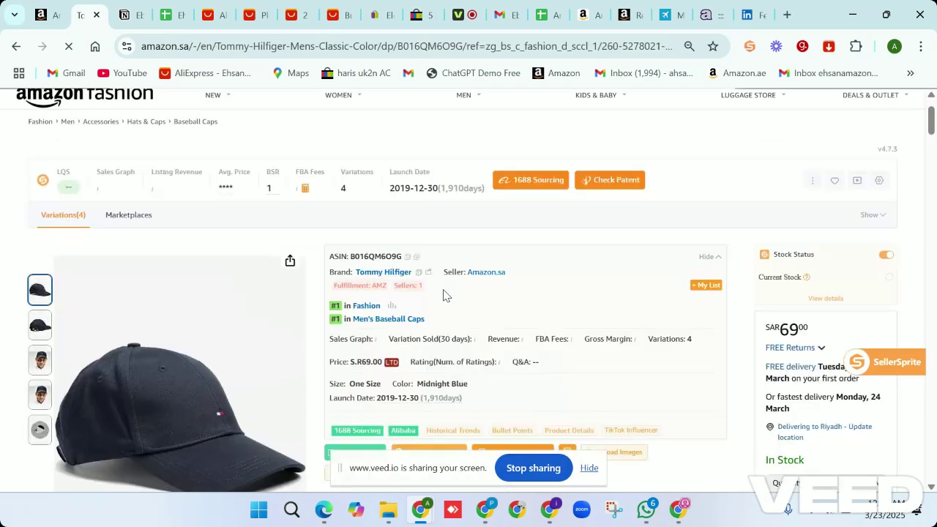
{"action": "scroll", "coordinate": [427, 301], "scroll_direction": "down", "scroll_amount": 1}
{"action": "scroll", "coordinate": [415, 301], "scroll_direction": "up", "scroll_amount": 3}
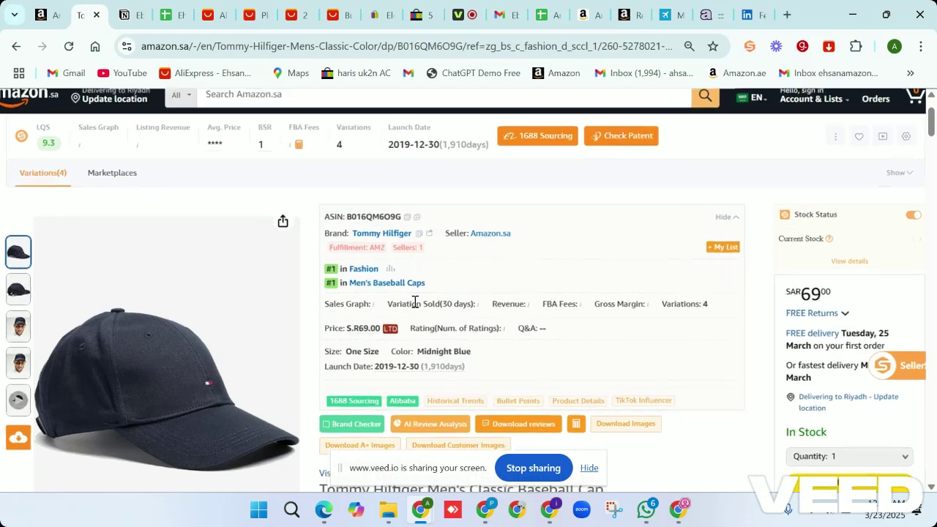
{"action": "scroll", "coordinate": [415, 302], "scroll_direction": "down", "scroll_amount": 1}
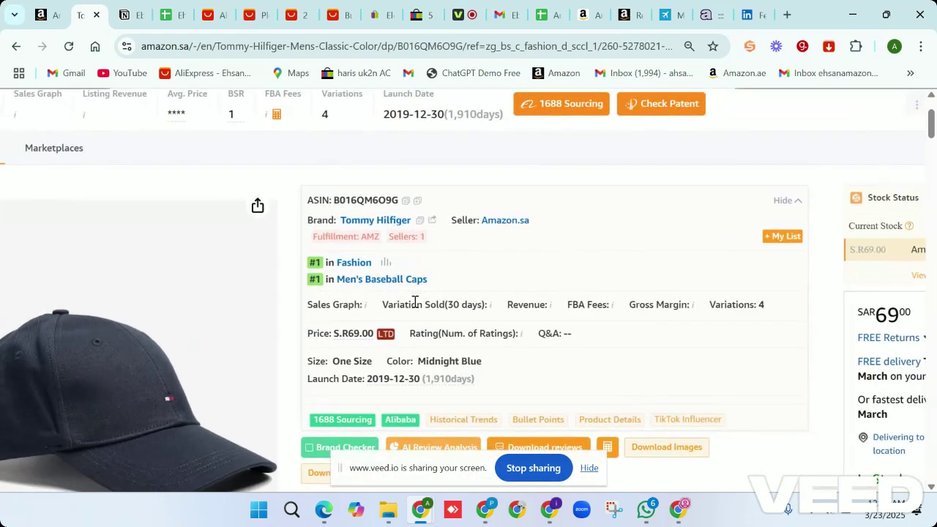
{"action": "scroll", "coordinate": [414, 306], "scroll_direction": "up", "scroll_amount": 5}
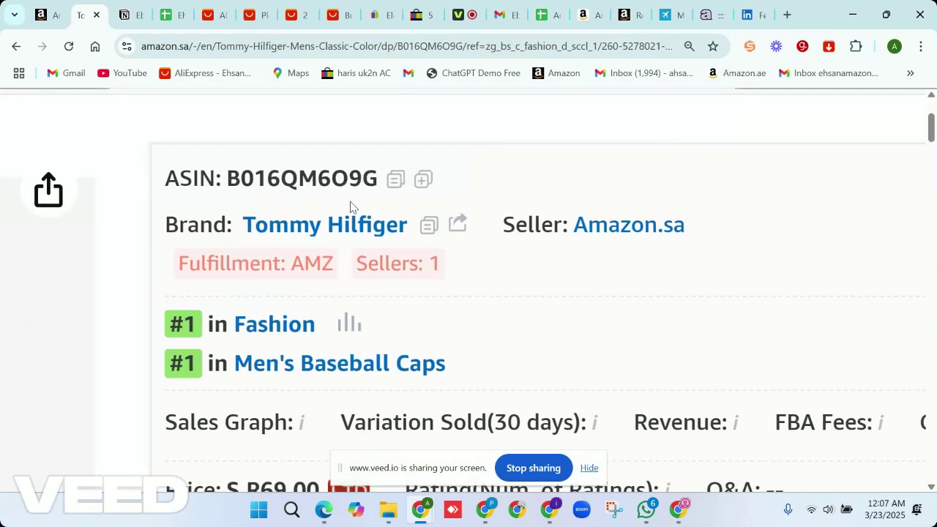
{"action": "scroll", "coordinate": [351, 202], "scroll_direction": "up", "scroll_amount": 1}
{"action": "double_click", "coordinate": [281, 212]}
{"action": "scroll", "coordinate": [285, 216], "scroll_direction": "down", "scroll_amount": 1}
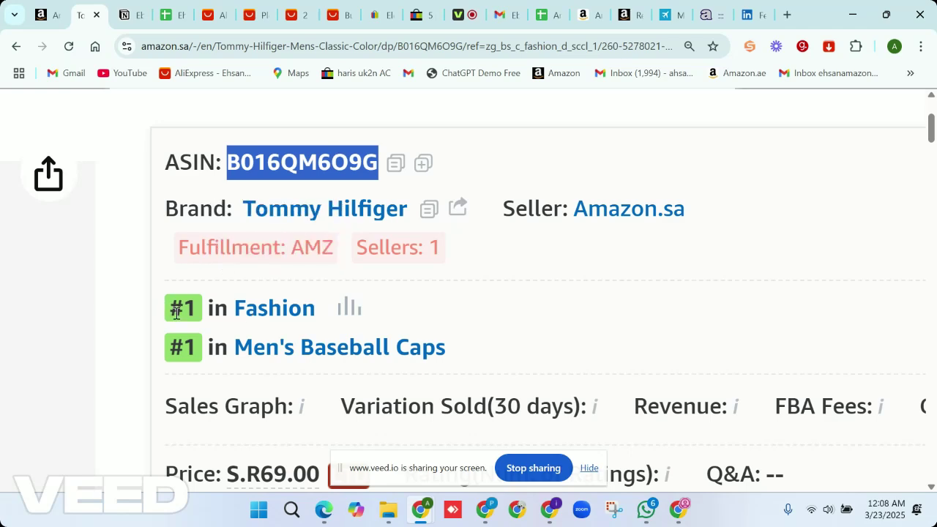
Examine the cap's best-seller ranks in its categories and its number of sellers in the SellerSprite data
{"action": "scroll", "coordinate": [238, 321], "scroll_direction": "up", "scroll_amount": 3, "text": "ctrl"}
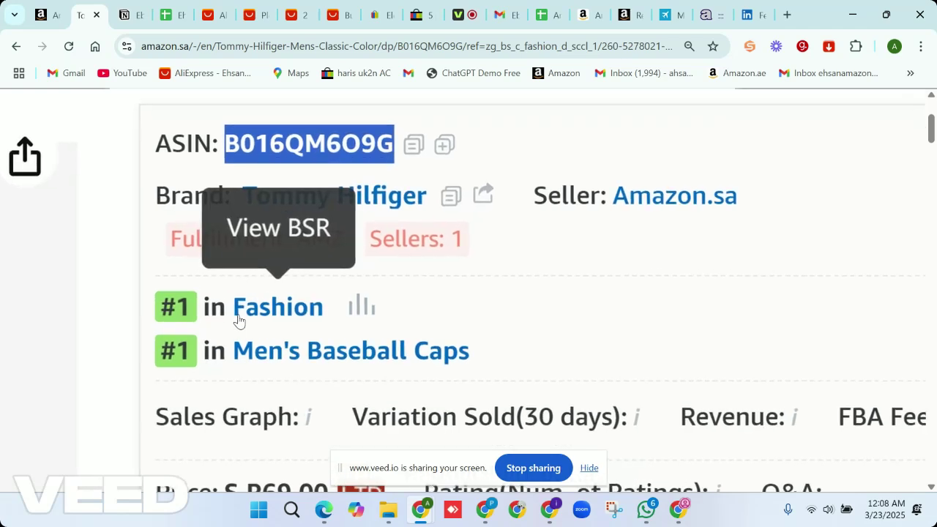
{"action": "scroll", "coordinate": [238, 321], "scroll_direction": "up", "scroll_amount": 1, "text": "ctrl"}
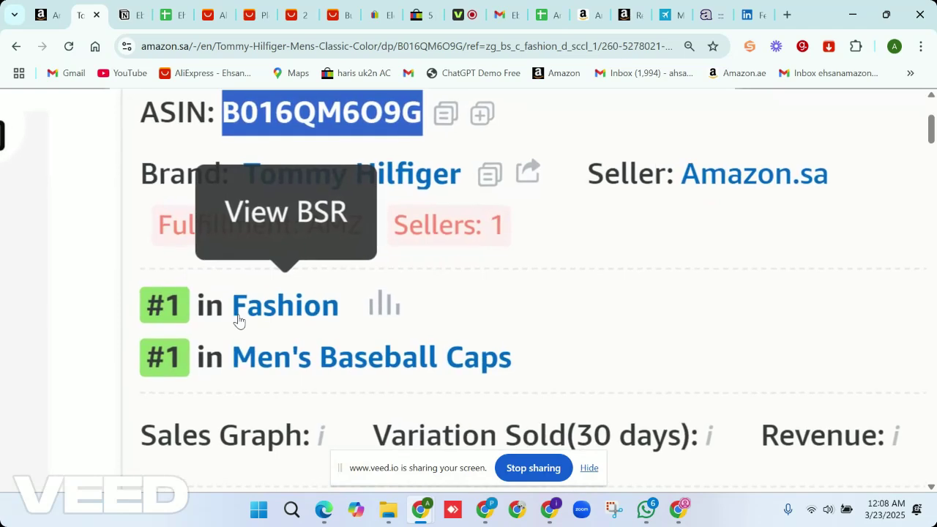
{"action": "scroll", "coordinate": [238, 321], "scroll_direction": "down", "scroll_amount": 1, "text": "ctrl"}
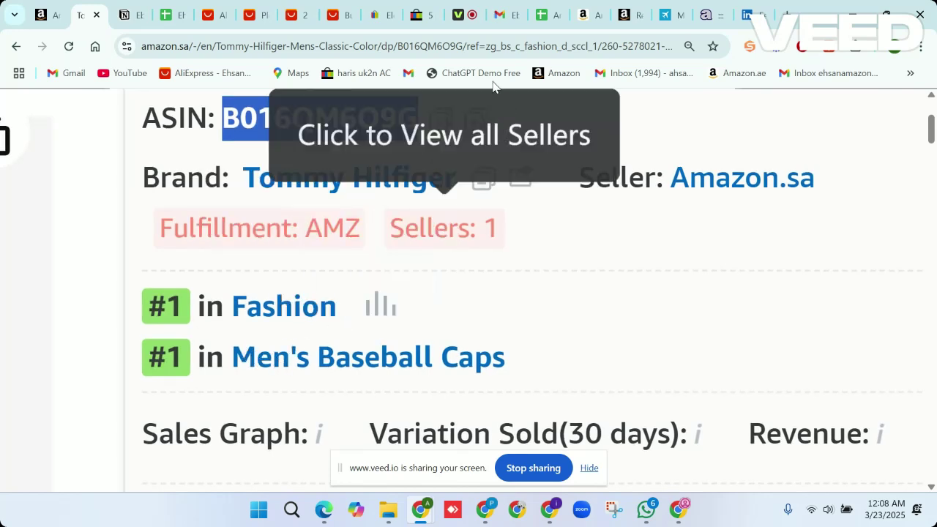
{"action": "left_click", "coordinate": [468, 15]}
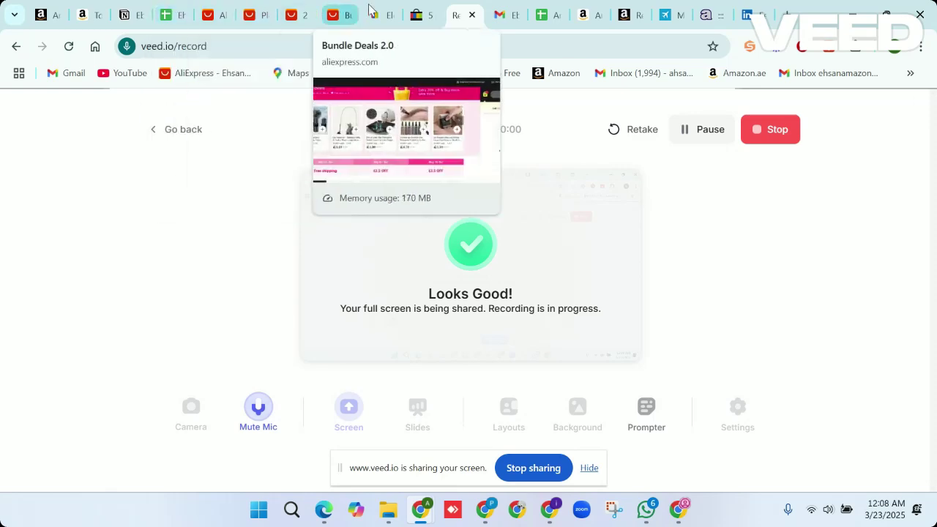
{"action": "left_click", "coordinate": [88, 7]}
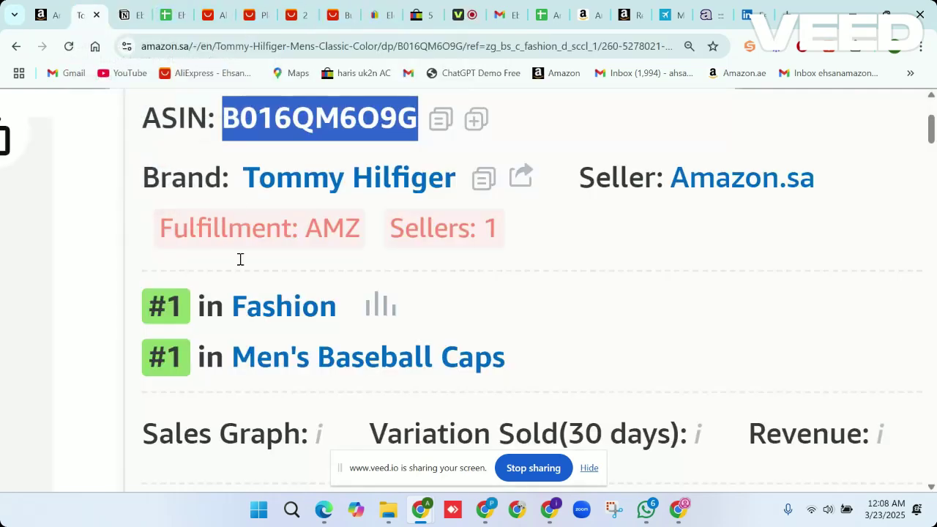
Examine the cap's sales, revenue, FBA fee, margin, price and rating fields in the SellerSprite data
{"action": "scroll", "coordinate": [251, 317], "scroll_direction": "down", "scroll_amount": 2}
{"action": "scroll", "coordinate": [255, 315], "scroll_direction": "down", "scroll_amount": 2}
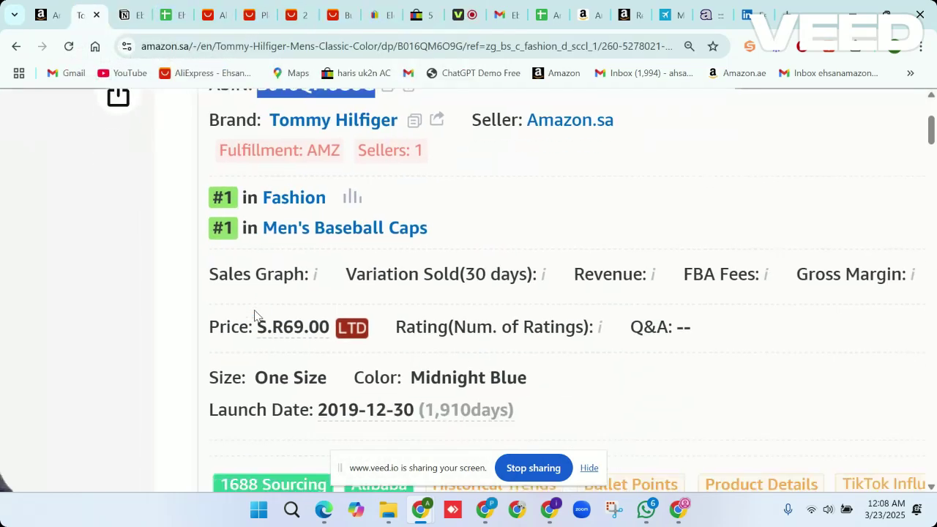
{"action": "scroll", "coordinate": [313, 329], "scroll_direction": "up", "scroll_amount": 2}
{"action": "scroll", "coordinate": [313, 329], "scroll_direction": "down", "scroll_amount": 2}
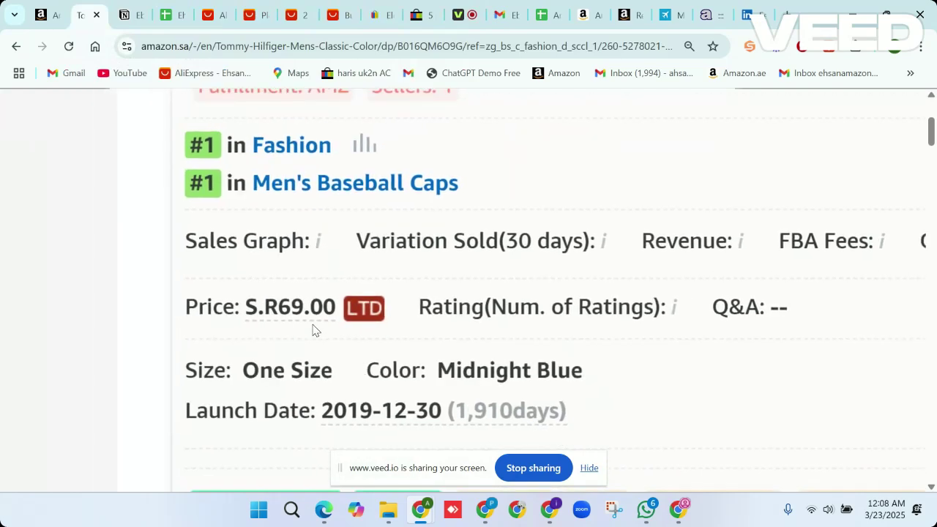
{"action": "scroll", "coordinate": [578, 286], "scroll_direction": "up", "scroll_amount": 2}
{"action": "scroll", "coordinate": [579, 285], "scroll_direction": "down", "scroll_amount": 1}
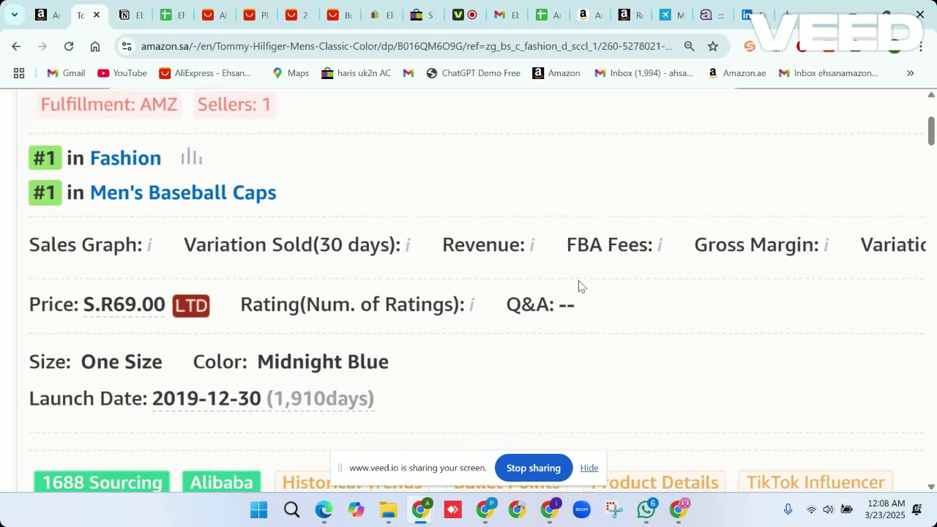
{"action": "scroll", "coordinate": [579, 285], "scroll_direction": "down", "scroll_amount": 1}
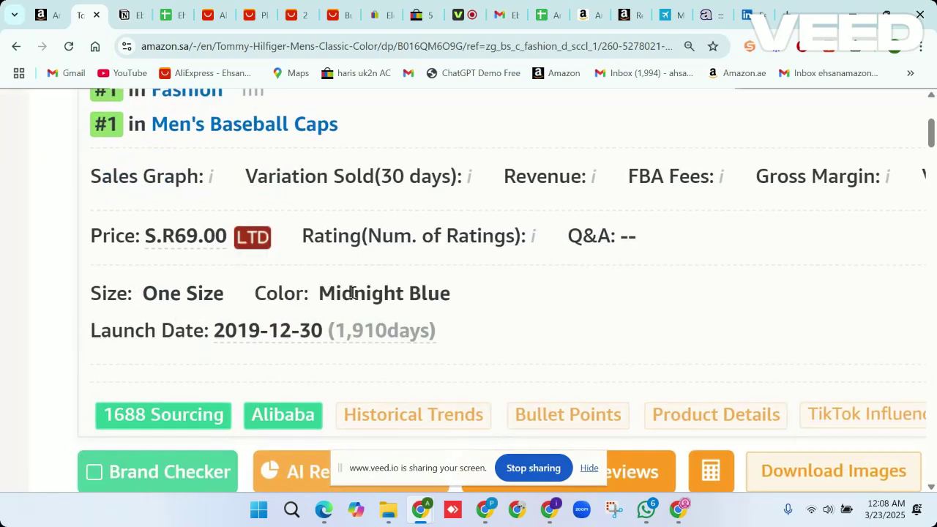
Check the cap's launch date and how long it has been listed
{"action": "mouse_move", "coordinate": [246, 338]}
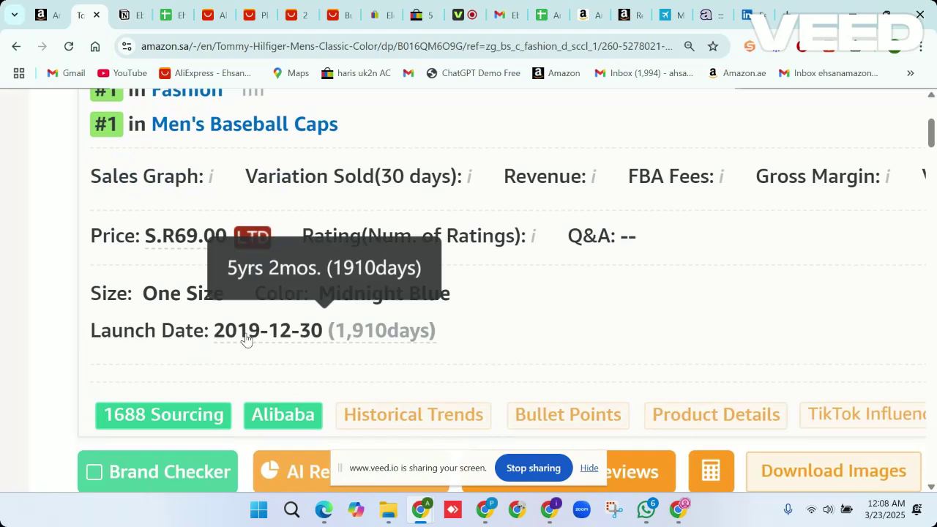
{"action": "scroll", "coordinate": [246, 339], "scroll_direction": "up", "scroll_amount": 3}
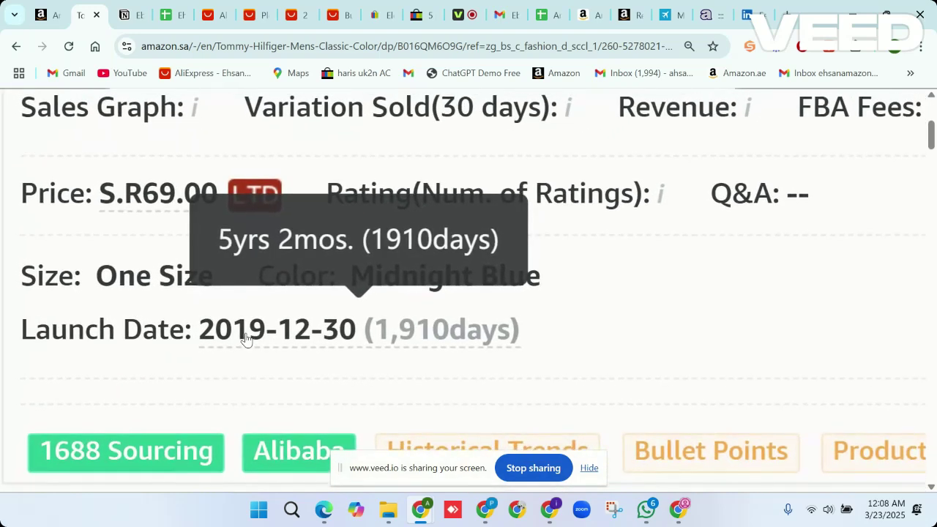
{"action": "scroll", "coordinate": [245, 338], "scroll_direction": "left", "scroll_amount": 2}
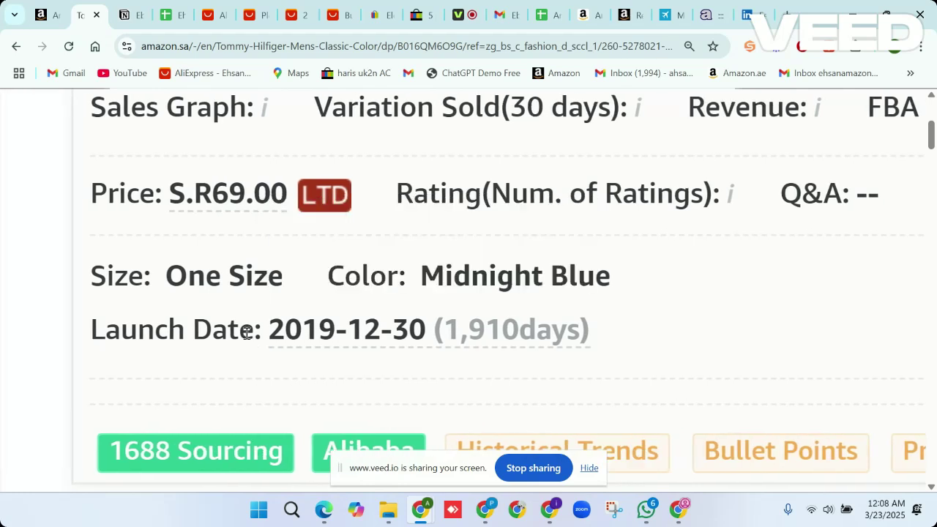
{"action": "mouse_move", "coordinate": [306, 366]}
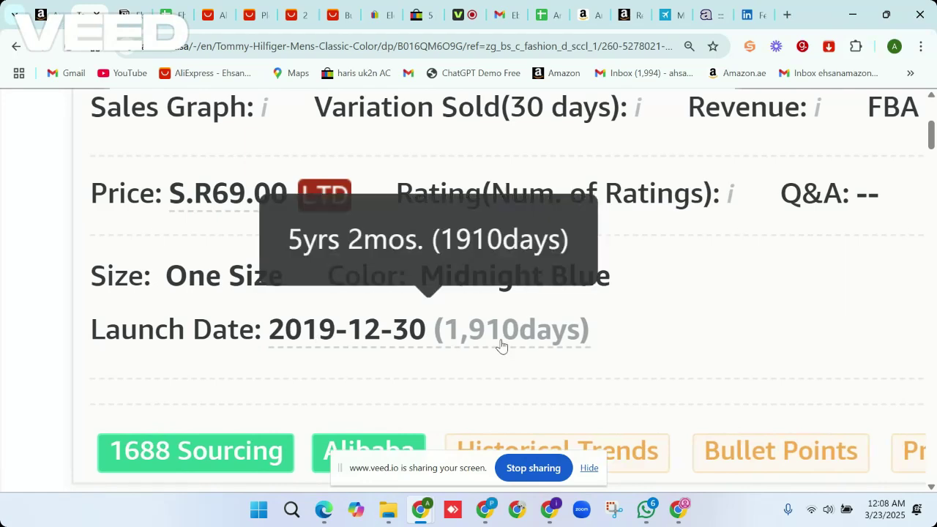
Open the cap's 1688 Sourcing page from the SellerSprite data, close it and return to the cap's product page
{"action": "scroll", "coordinate": [501, 345], "scroll_direction": "down", "scroll_amount": 5}
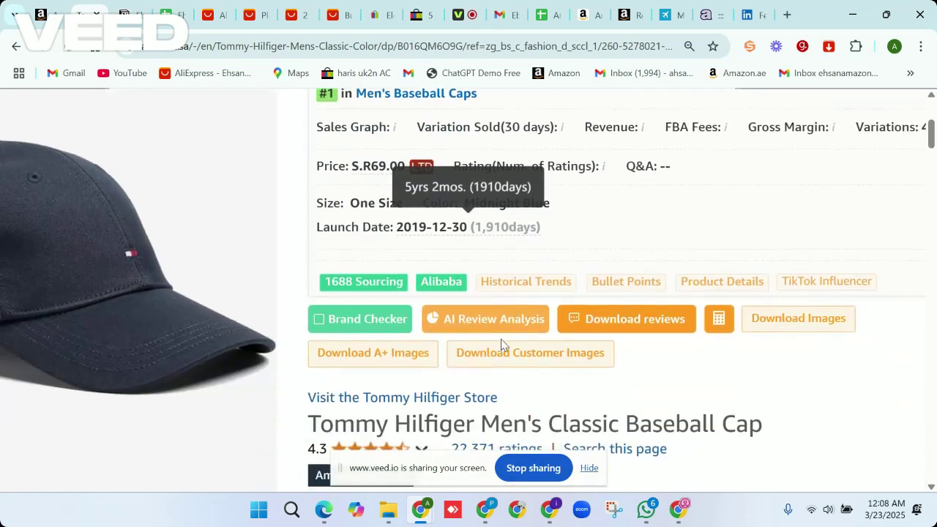
{"action": "scroll", "coordinate": [492, 320], "scroll_direction": "up", "scroll_amount": 1}
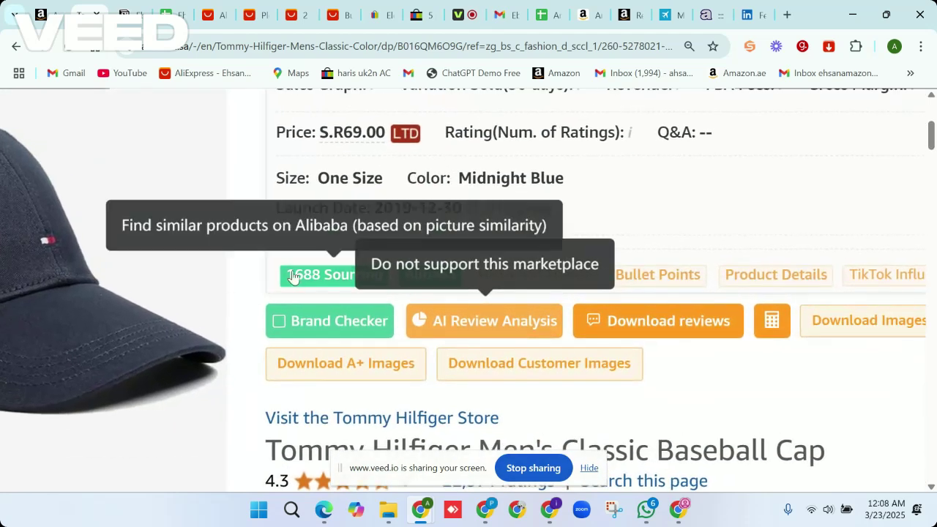
{"action": "left_click", "coordinate": [333, 276]}
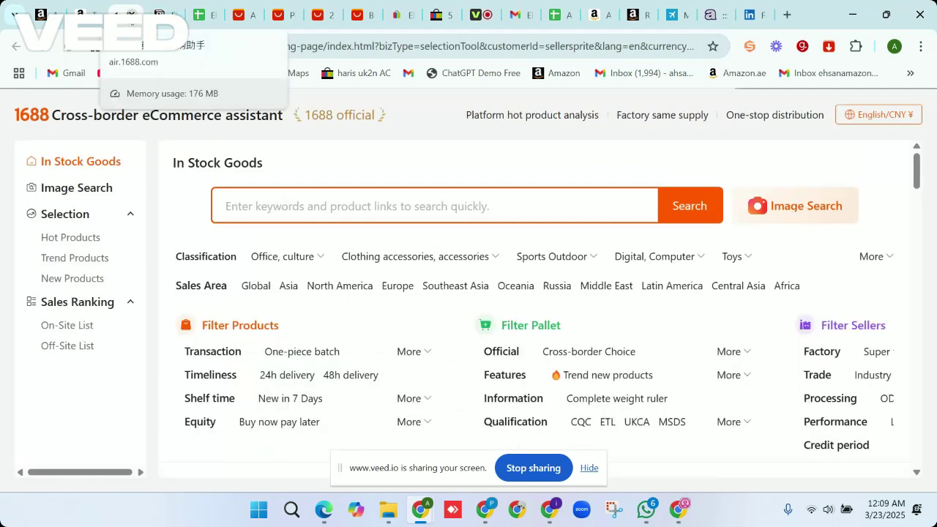
{"action": "left_click", "coordinate": [132, 14]}
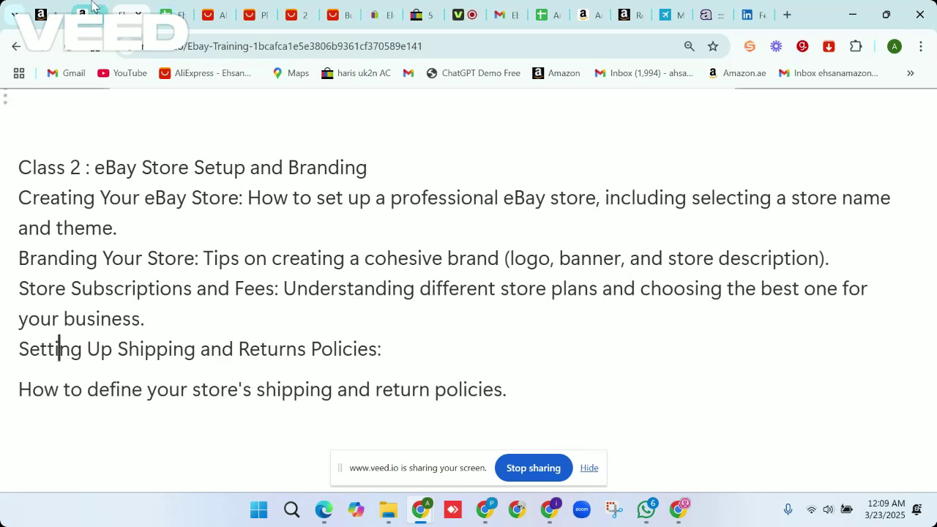
{"action": "left_click_drag", "start_coordinate": [84, 15], "coordinate": [168, 14]}
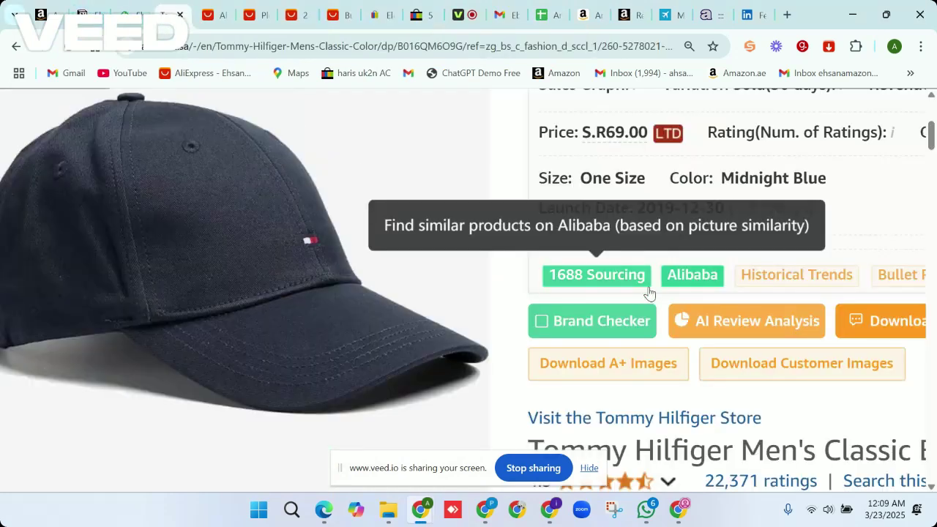
Find products similar to the cap on Alibaba through the sourcing link in its SellerSprite data
{"action": "scroll", "coordinate": [648, 293], "scroll_direction": "down", "scroll_amount": 3}
{"action": "scroll", "coordinate": [648, 293], "scroll_direction": "down", "scroll_amount": 5}
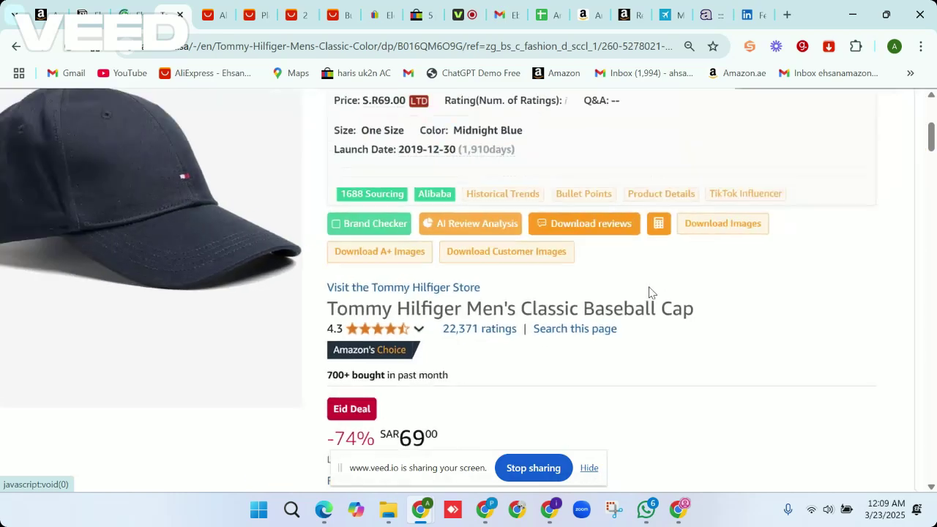
{"action": "scroll", "coordinate": [648, 293], "scroll_direction": "down", "scroll_amount": 4}
{"action": "scroll", "coordinate": [648, 292], "scroll_direction": "up", "scroll_amount": 6}
{"action": "scroll", "coordinate": [648, 293], "scroll_direction": "down", "scroll_amount": 1}
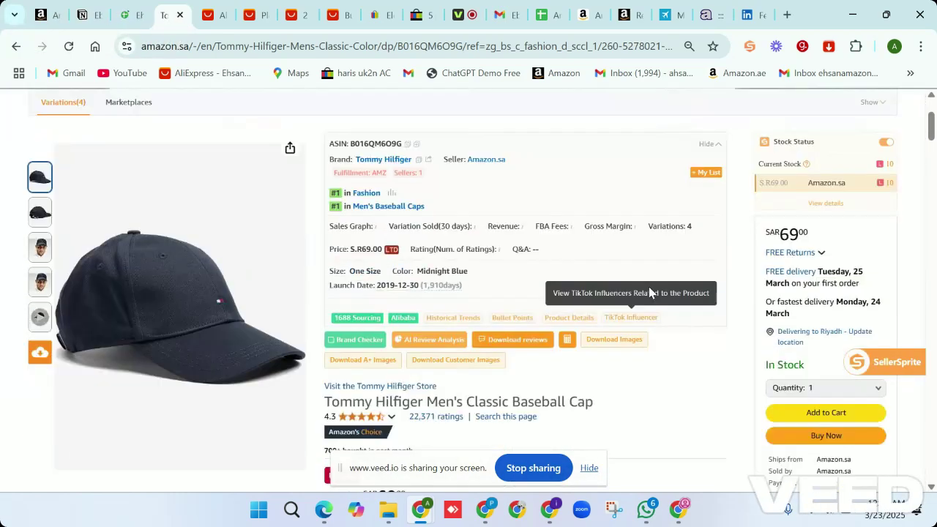
{"action": "scroll", "coordinate": [446, 320], "scroll_direction": "up", "scroll_amount": 5}
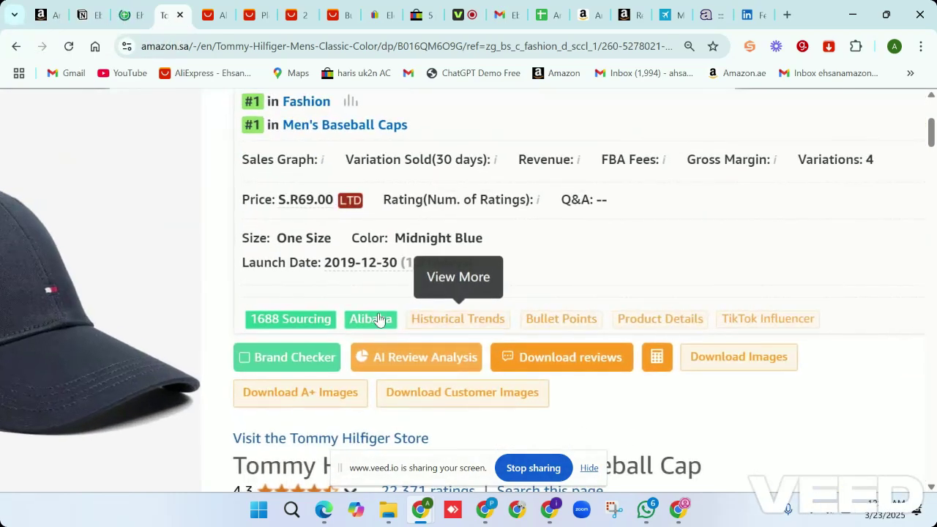
{"action": "scroll", "coordinate": [375, 322], "scroll_direction": "up", "scroll_amount": 4}
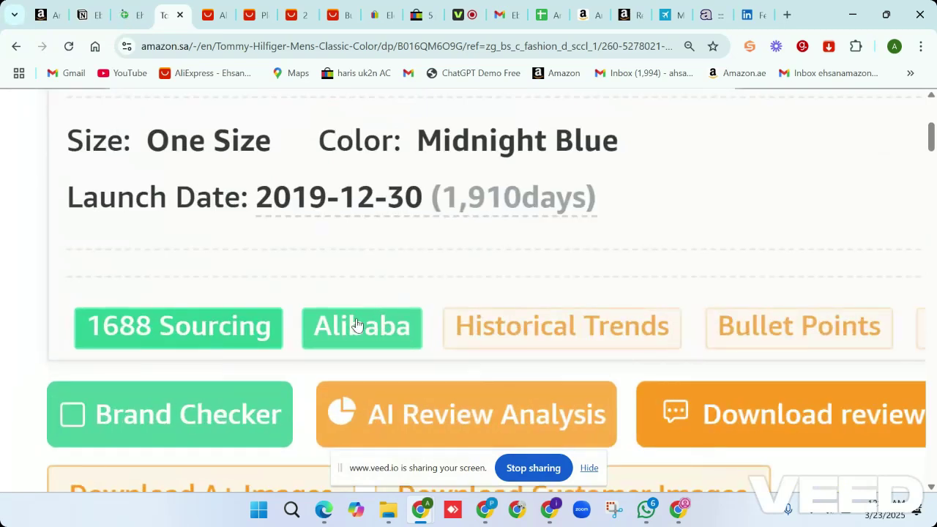
{"action": "left_click", "coordinate": [356, 324]}
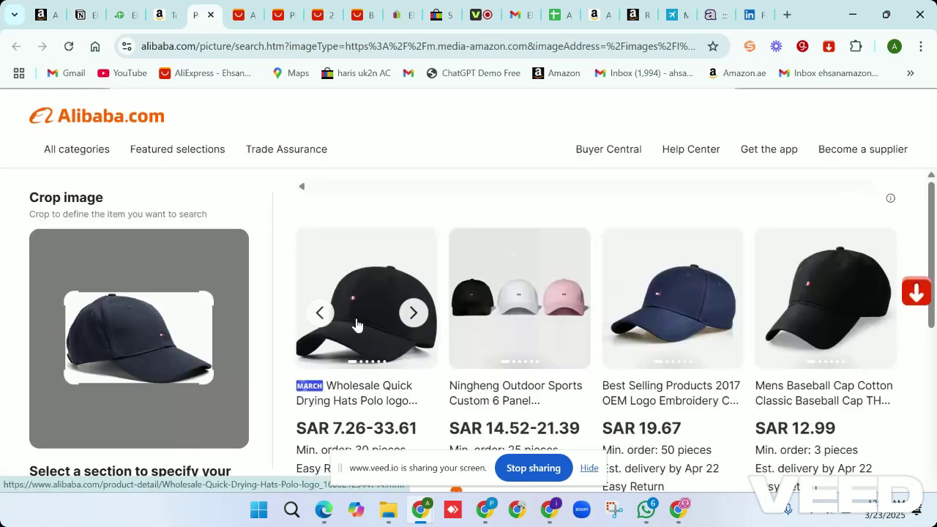
Compare prices and minimum orders of the matching Alibaba caps, close the results and return to the Amazon product page
{"action": "scroll", "coordinate": [729, 349], "scroll_direction": "down", "scroll_amount": 7}
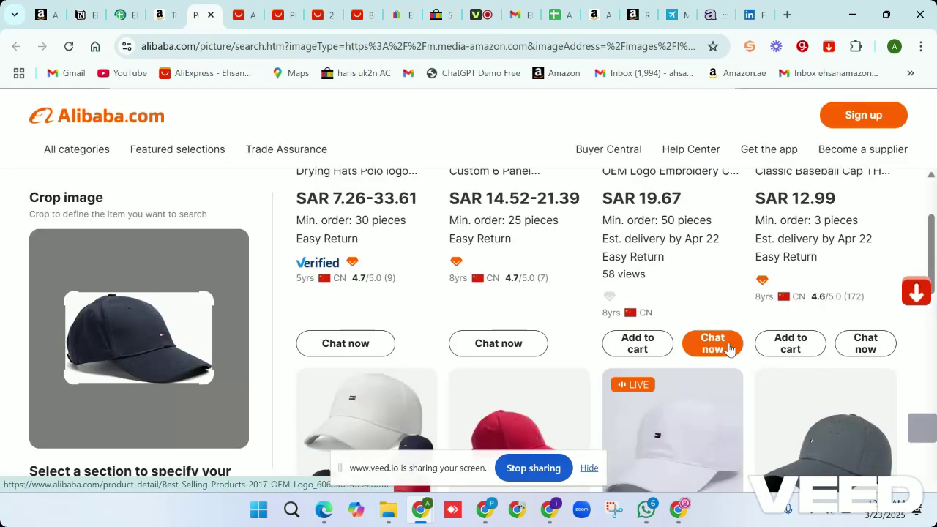
{"action": "scroll", "coordinate": [729, 349], "scroll_direction": "up", "scroll_amount": 7}
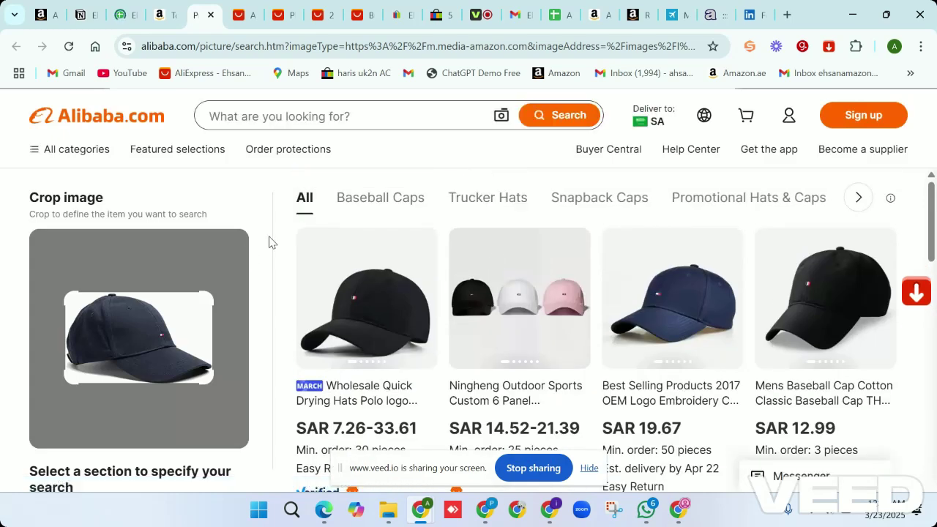
{"action": "left_click", "coordinate": [210, 15]}
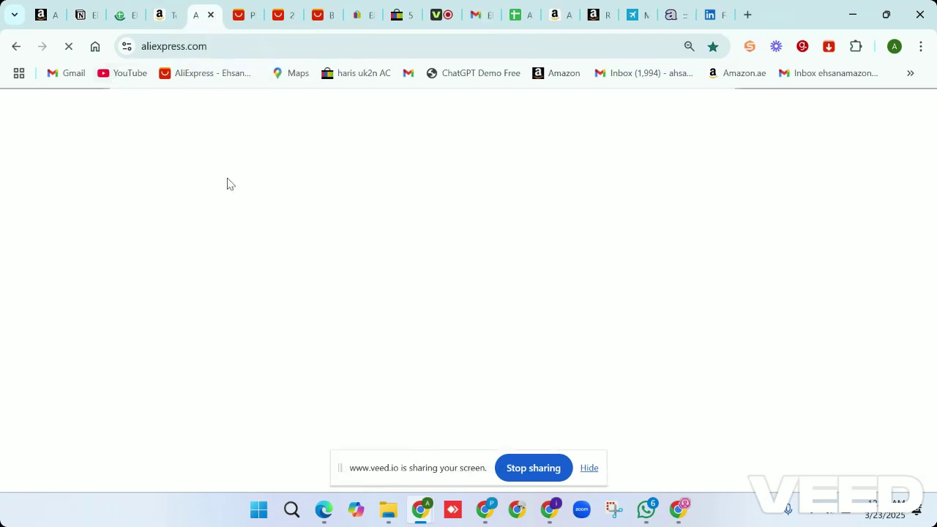
{"action": "left_click", "coordinate": [181, 9]}
Review the cap's sourcing links, rating, past-month purchases and deal price on its product page
{"action": "scroll", "coordinate": [330, 292], "scroll_direction": "down", "scroll_amount": 8}
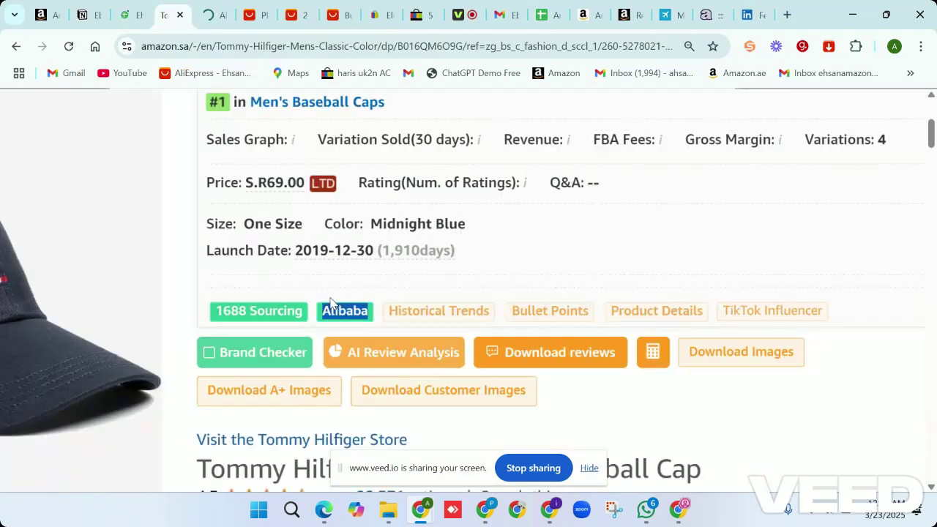
{"action": "scroll", "coordinate": [330, 302], "scroll_direction": "down", "scroll_amount": 2}
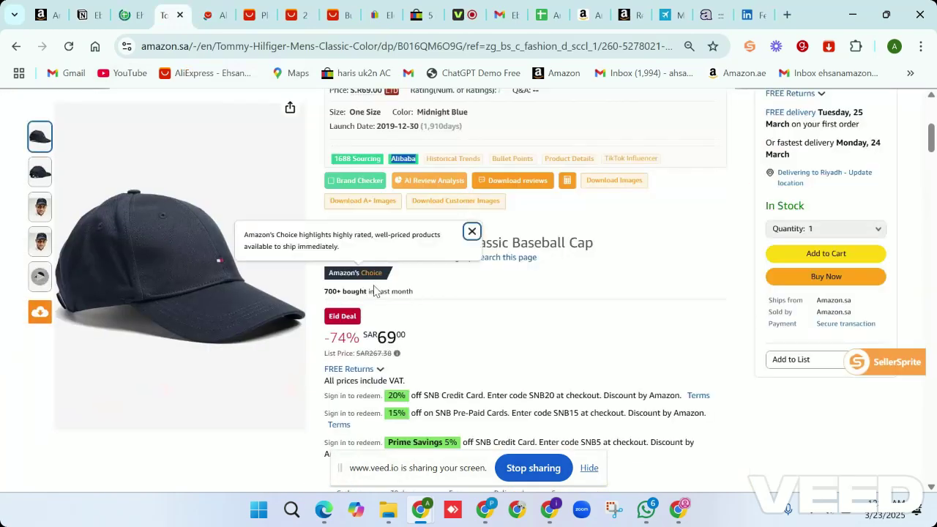
{"action": "scroll", "coordinate": [374, 290], "scroll_direction": "up", "scroll_amount": 5}
{"action": "scroll", "coordinate": [374, 290], "scroll_direction": "down", "scroll_amount": 5}
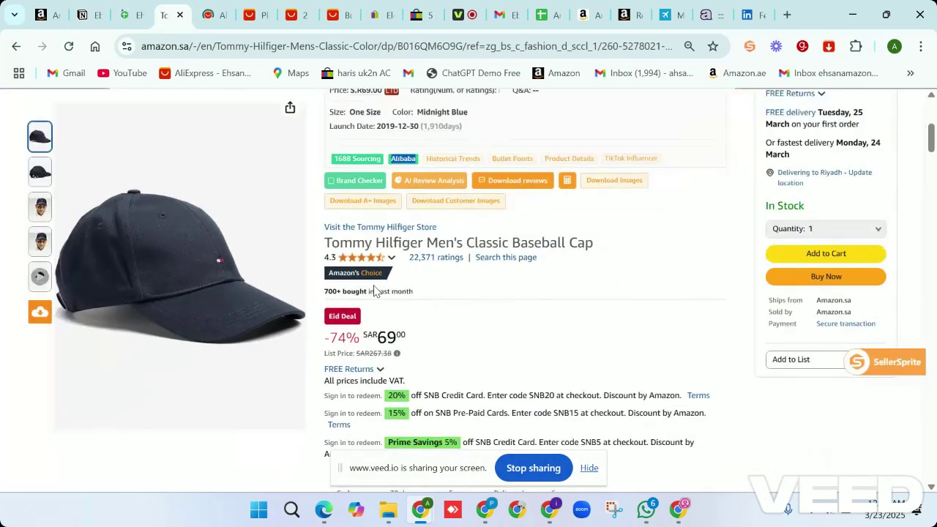
{"action": "scroll", "coordinate": [373, 290], "scroll_direction": "down", "scroll_amount": 2}
{"action": "scroll", "coordinate": [351, 271], "scroll_direction": "up", "scroll_amount": 7}
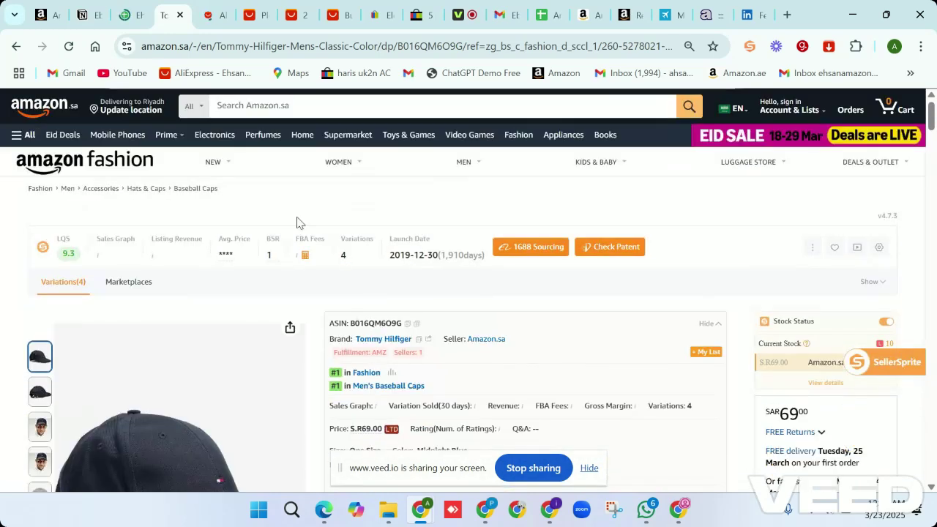
Open Amazon.sa's Best Sellers list for the Home department
{"action": "left_click", "coordinate": [22, 136]}
{"action": "left_click", "coordinate": [51, 163]}
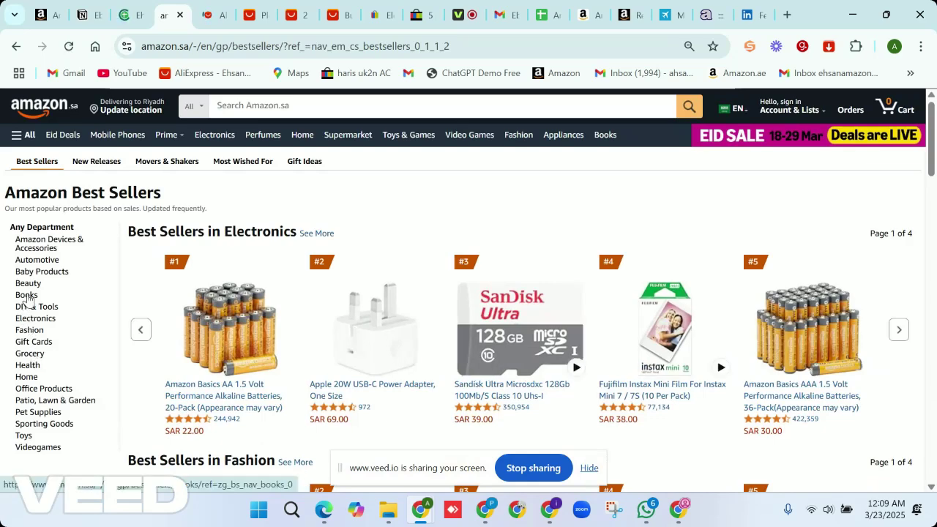
{"action": "left_click", "coordinate": [26, 377]}
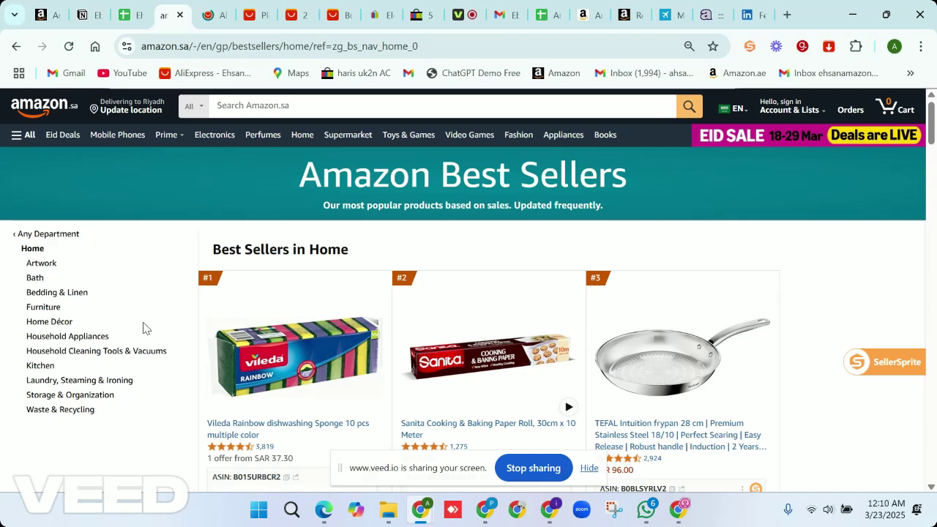
Check the SellerSprite data of the top Home products and open the Kitchen subcategory's best sellers
{"action": "scroll", "coordinate": [144, 328], "scroll_direction": "down", "scroll_amount": 3}
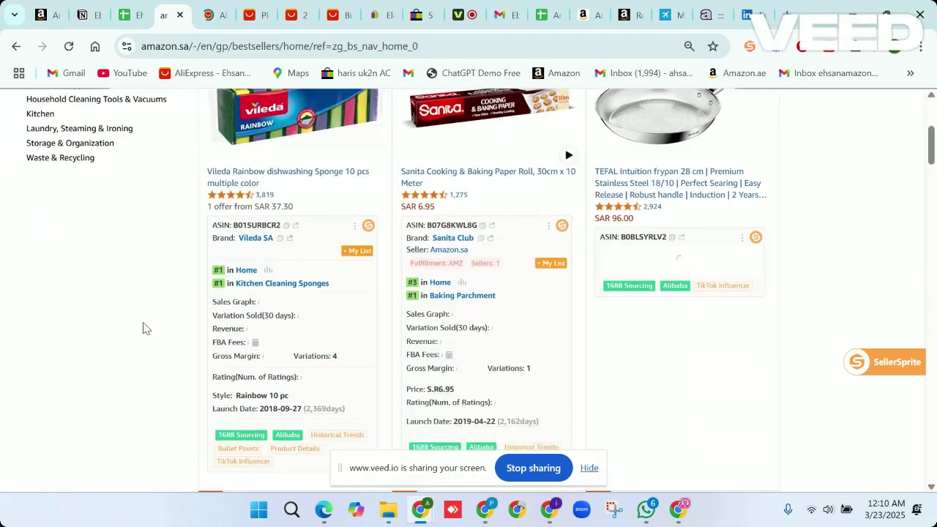
{"action": "scroll", "coordinate": [144, 328], "scroll_direction": "up", "scroll_amount": 2}
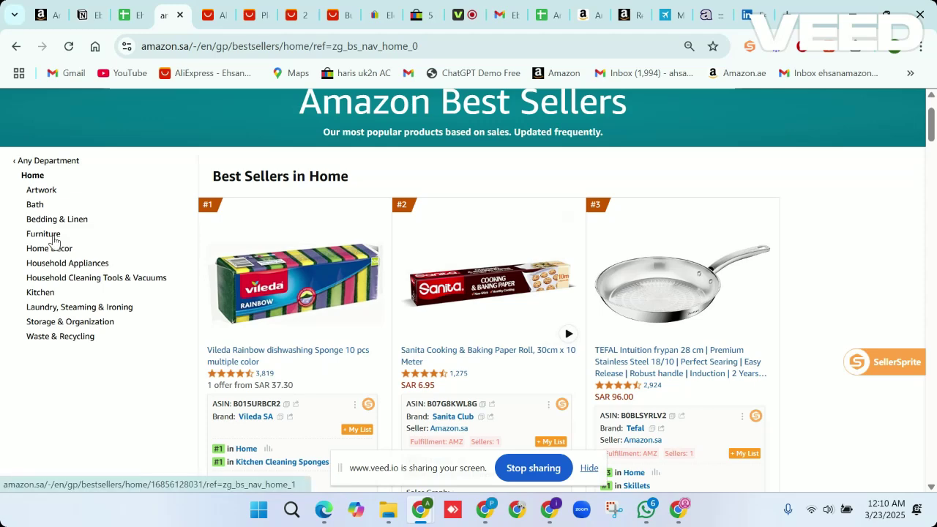
{"action": "left_click", "coordinate": [48, 295]}
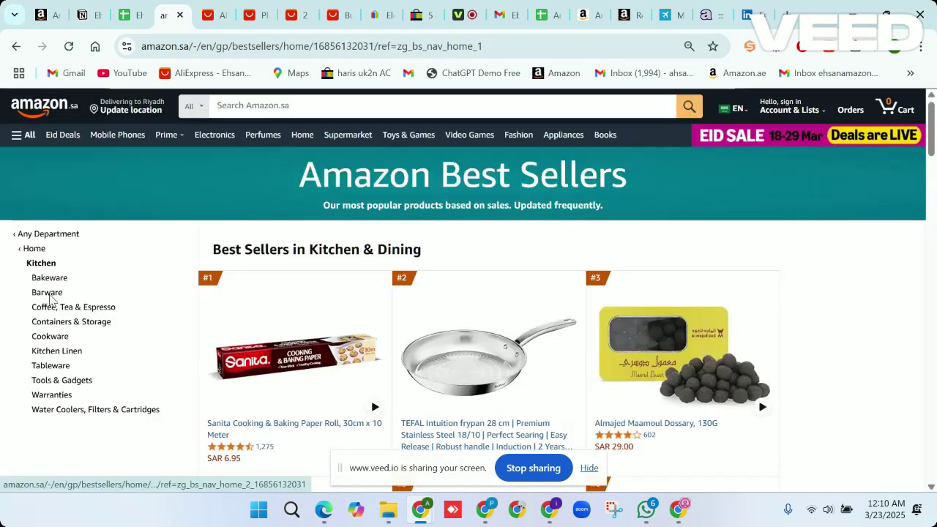
Browse the Kitchen & Dining best sellers and open the Almajed Maamoul Dossary product in a new tab
{"action": "triple_click", "coordinate": [298, 245]}
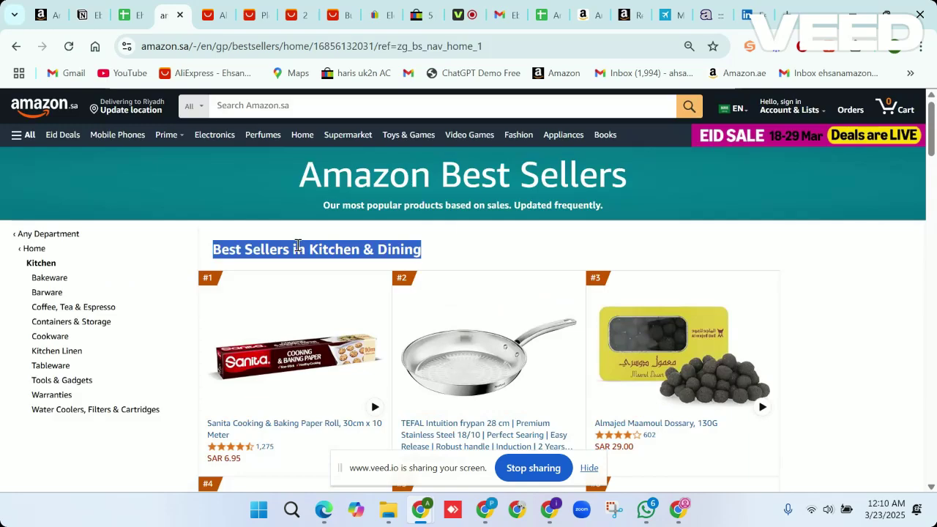
{"action": "left_click", "coordinate": [298, 245]}
{"action": "scroll", "coordinate": [297, 248], "scroll_direction": "down", "scroll_amount": 6}
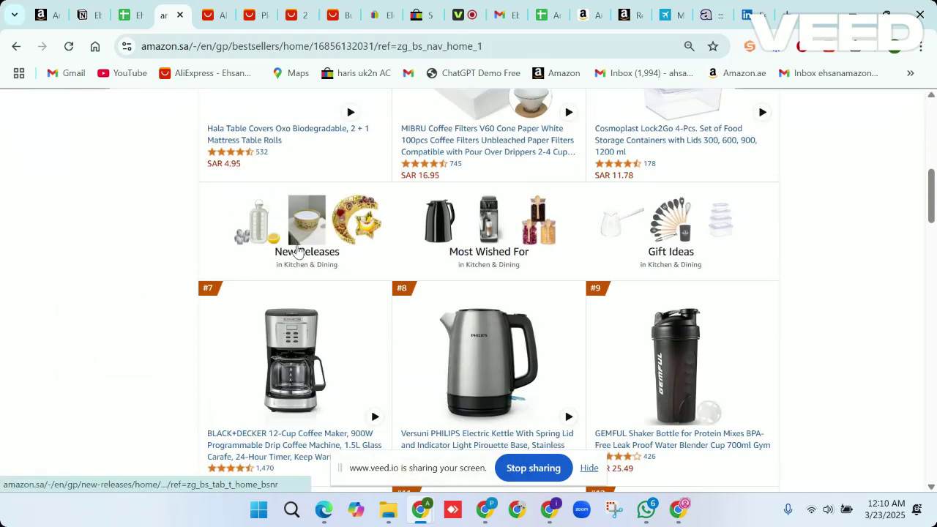
{"action": "scroll", "coordinate": [298, 249], "scroll_direction": "up", "scroll_amount": 7}
{"action": "scroll", "coordinate": [298, 247], "scroll_direction": "down", "scroll_amount": 4}
{"action": "scroll", "coordinate": [298, 245], "scroll_direction": "up", "scroll_amount": 1}
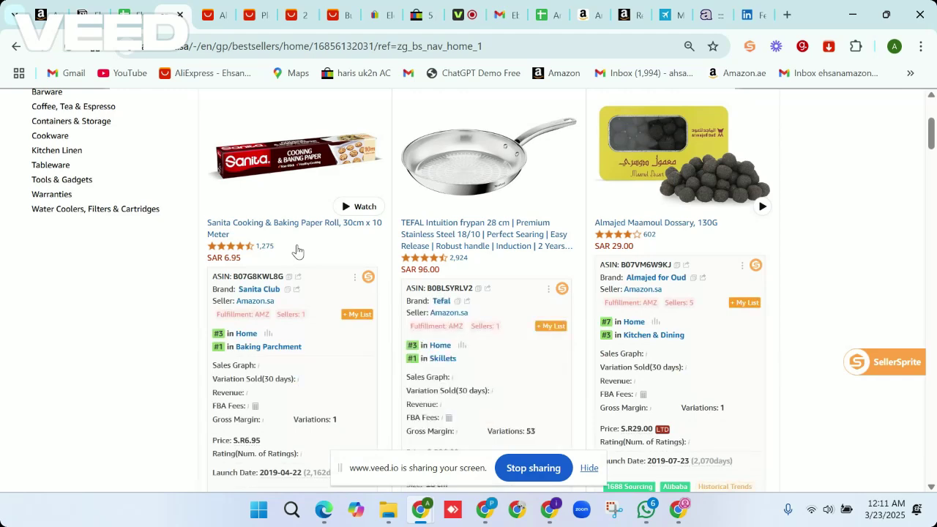
{"action": "right_click", "coordinate": [666, 151]}
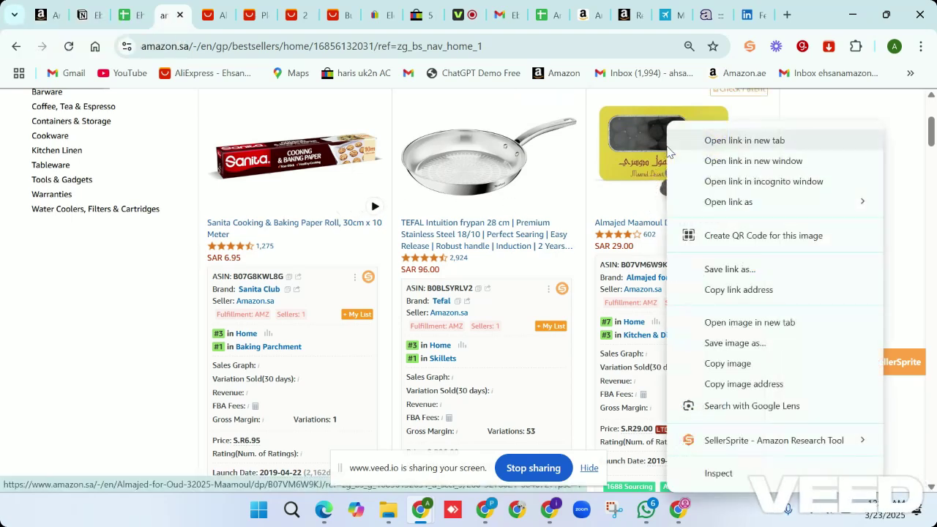
{"action": "left_click", "coordinate": [704, 139]}
Examine the products ranked #4 to #9 in Kitchen & Dining and their SellerSprite data
{"action": "scroll", "coordinate": [681, 158], "scroll_direction": "down", "scroll_amount": 6}
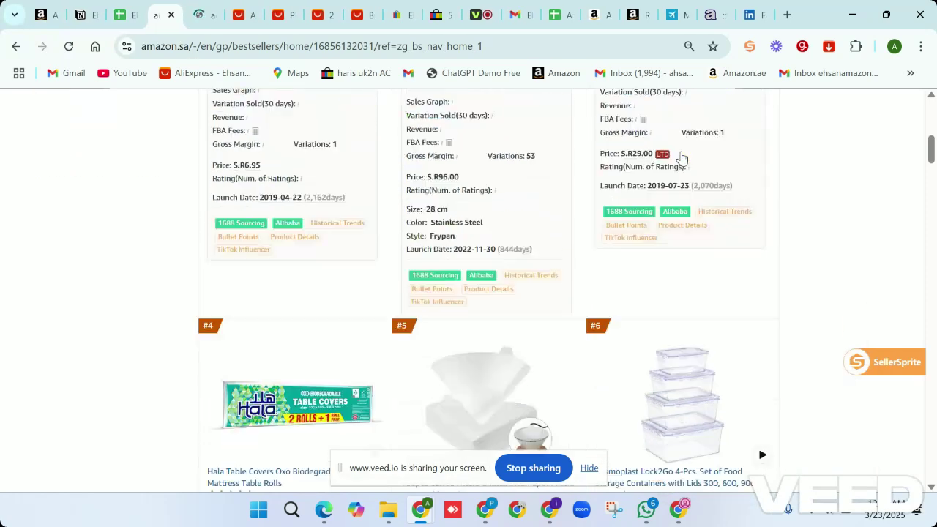
{"action": "scroll", "coordinate": [682, 158], "scroll_direction": "down", "scroll_amount": 3}
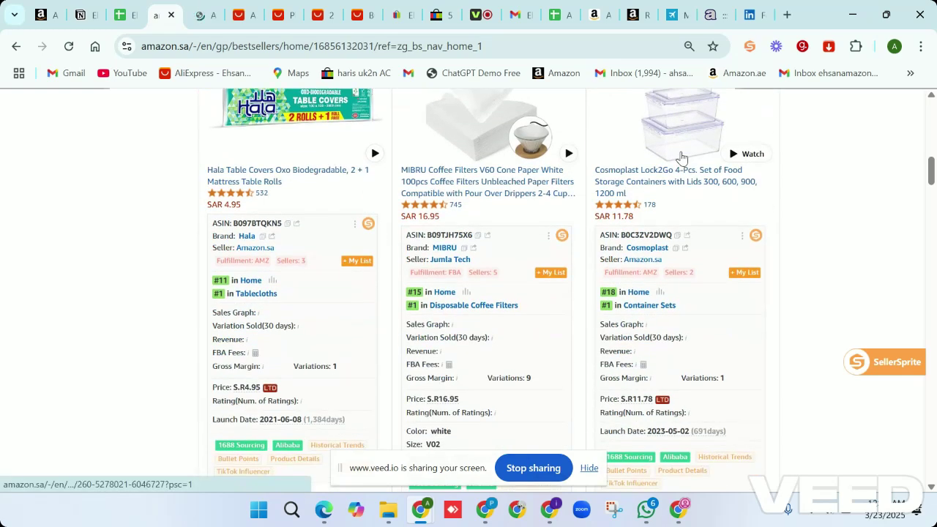
{"action": "scroll", "coordinate": [556, 140], "scroll_direction": "up", "scroll_amount": 1}
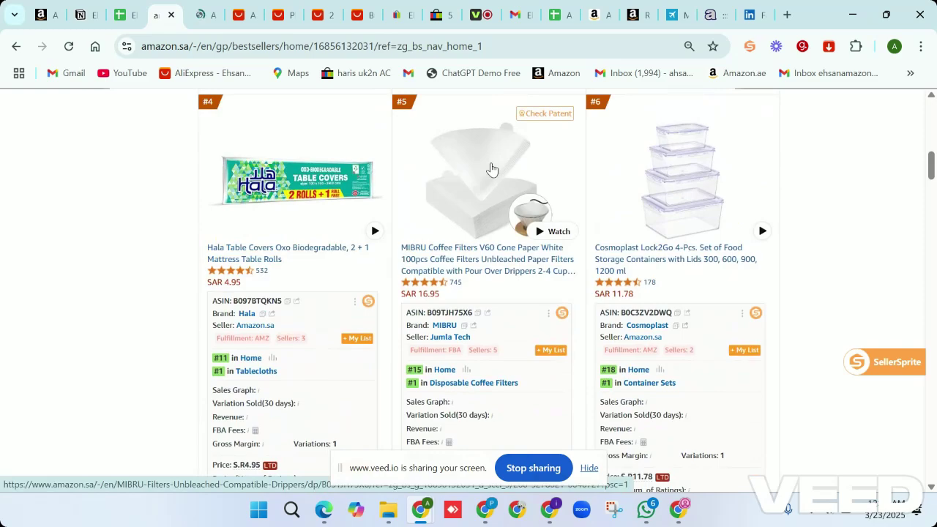
{"action": "scroll", "coordinate": [482, 180], "scroll_direction": "down", "scroll_amount": 7}
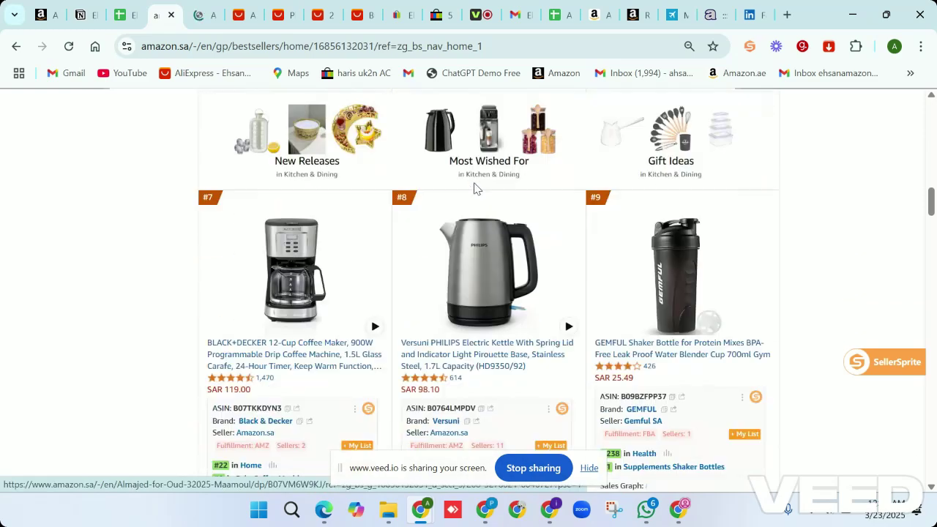
{"action": "scroll", "coordinate": [474, 188], "scroll_direction": "up", "scroll_amount": 16}
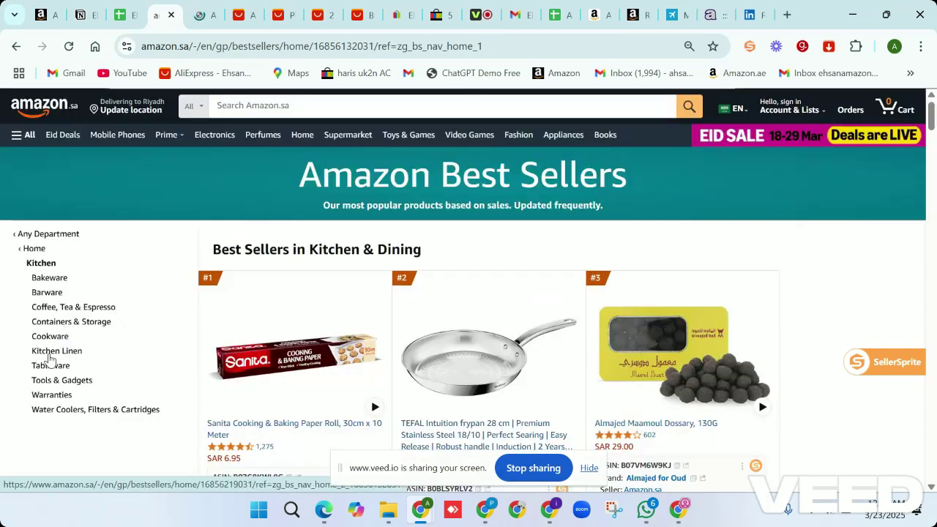
Open the Tools & Gadgets subcategory of Kitchen and browse its best sellers down to about rank #24
{"action": "left_click", "coordinate": [70, 388]}
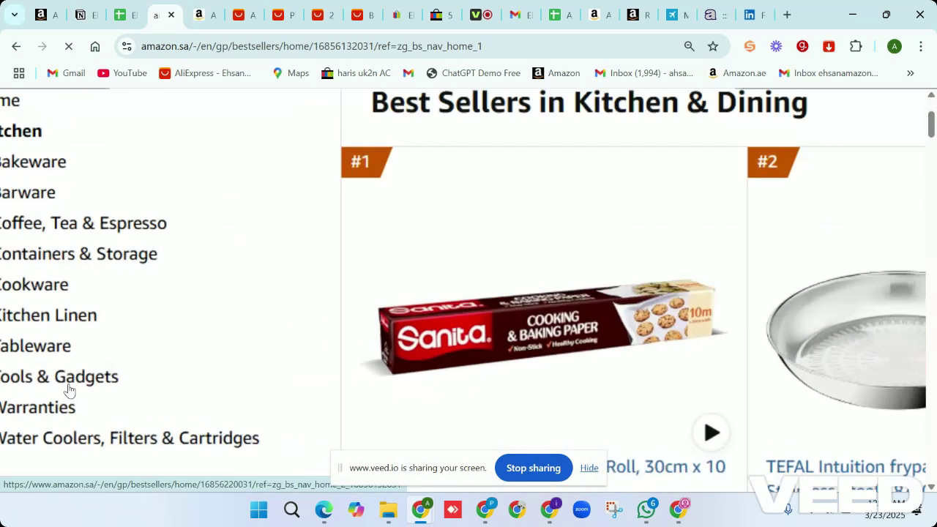
{"action": "scroll", "coordinate": [423, 302], "scroll_direction": "down", "scroll_amount": 9}
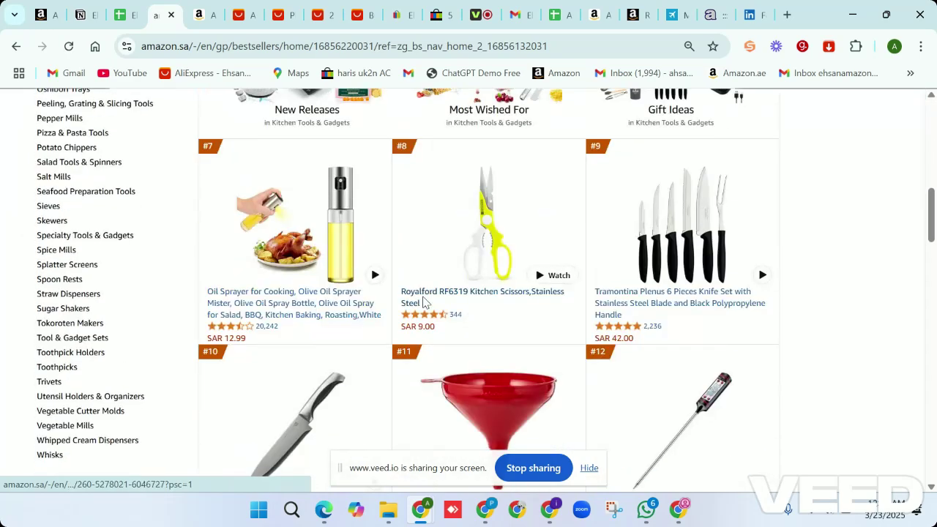
{"action": "scroll", "coordinate": [423, 302], "scroll_direction": "down", "scroll_amount": 8}
{"action": "scroll", "coordinate": [423, 303], "scroll_direction": "down", "scroll_amount": 6}
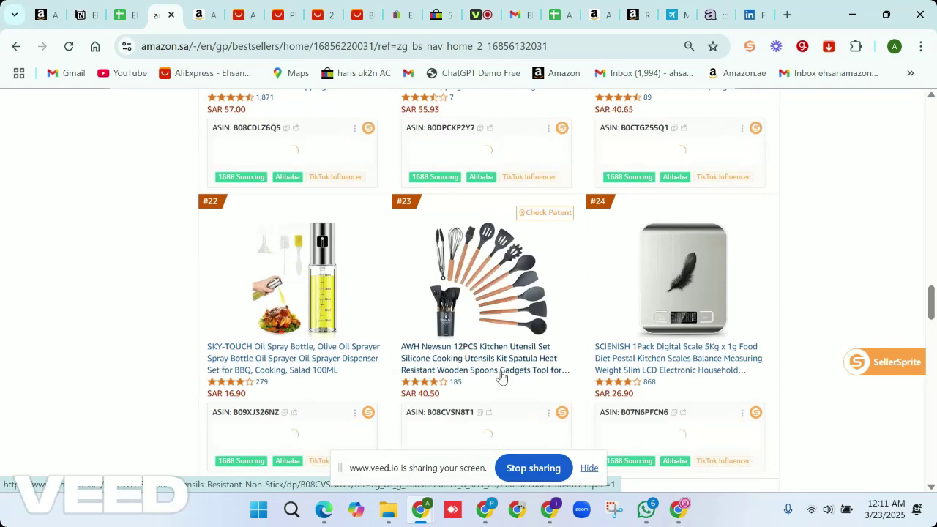
{"action": "scroll", "coordinate": [501, 376], "scroll_direction": "down", "scroll_amount": 1}
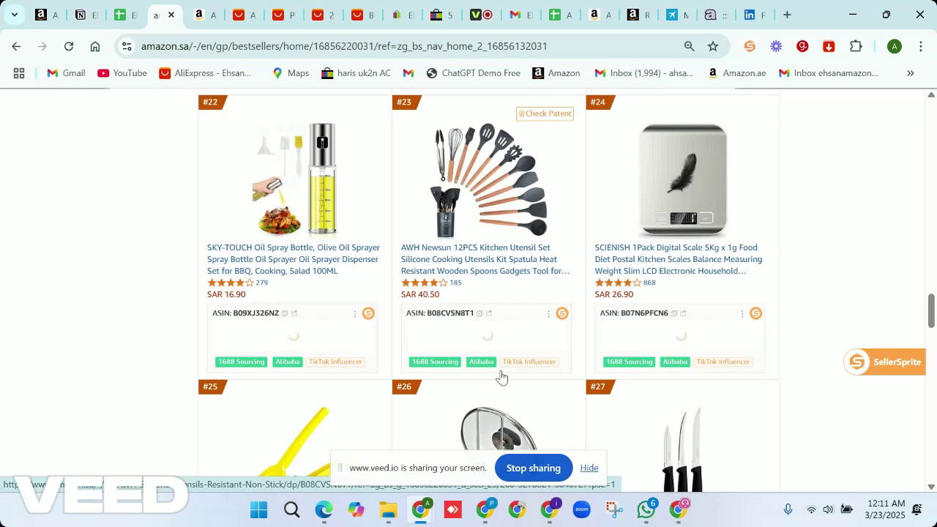
Examine the AWH Newsun 12PCS Kitchen Utensil Set at rank #23 and the neighbouring Tools & Gadgets best sellers
{"action": "scroll", "coordinate": [500, 377], "scroll_direction": "down", "scroll_amount": 1}
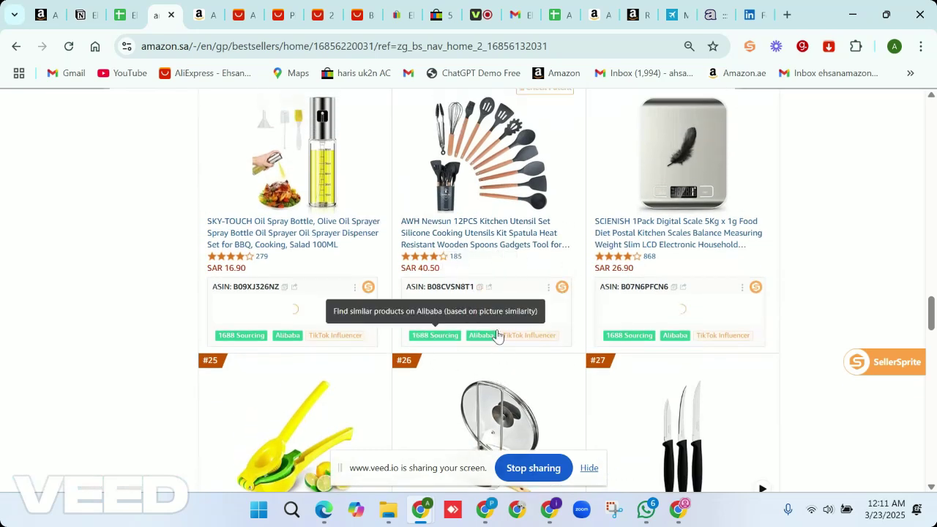
{"action": "scroll", "coordinate": [487, 335], "scroll_direction": "up", "scroll_amount": 4}
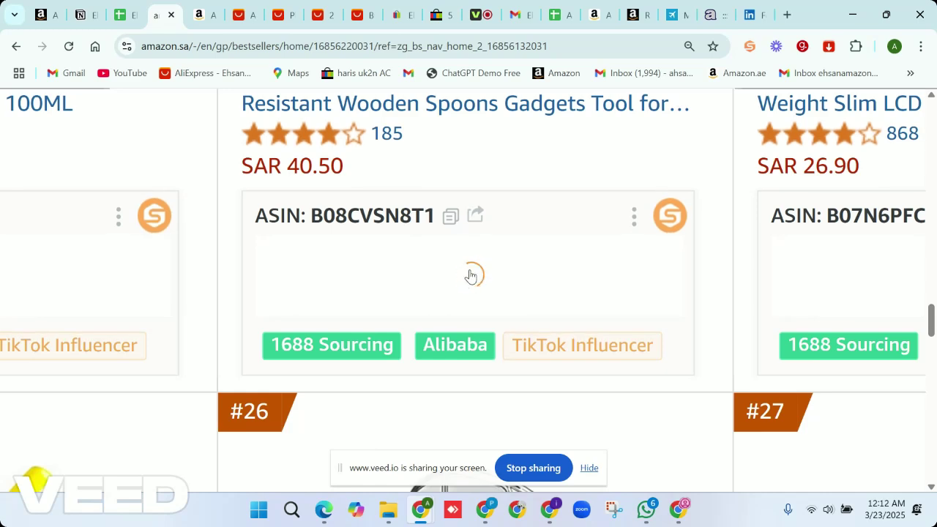
{"action": "scroll", "coordinate": [453, 238], "scroll_direction": "up", "scroll_amount": 1}
{"action": "scroll", "coordinate": [447, 240], "scroll_direction": "up", "scroll_amount": 1}
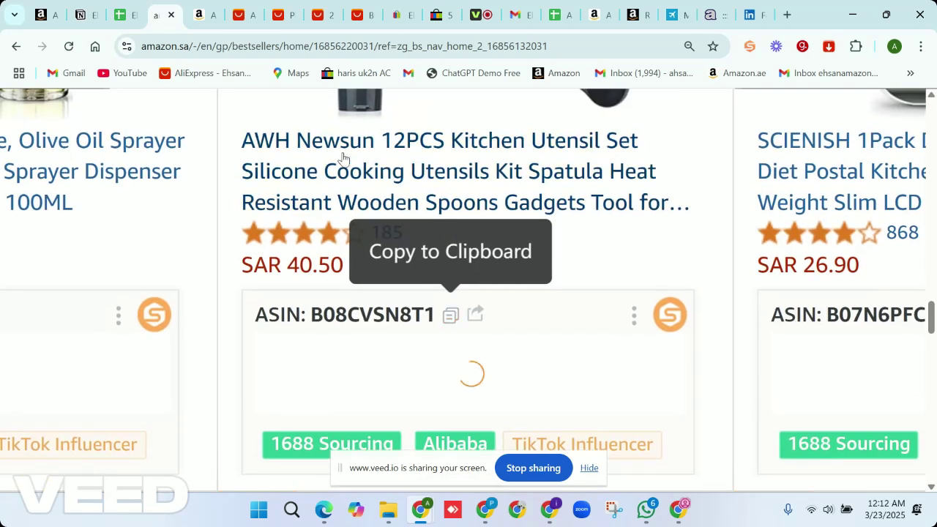
{"action": "scroll", "coordinate": [379, 155], "scroll_direction": "down", "scroll_amount": 5}
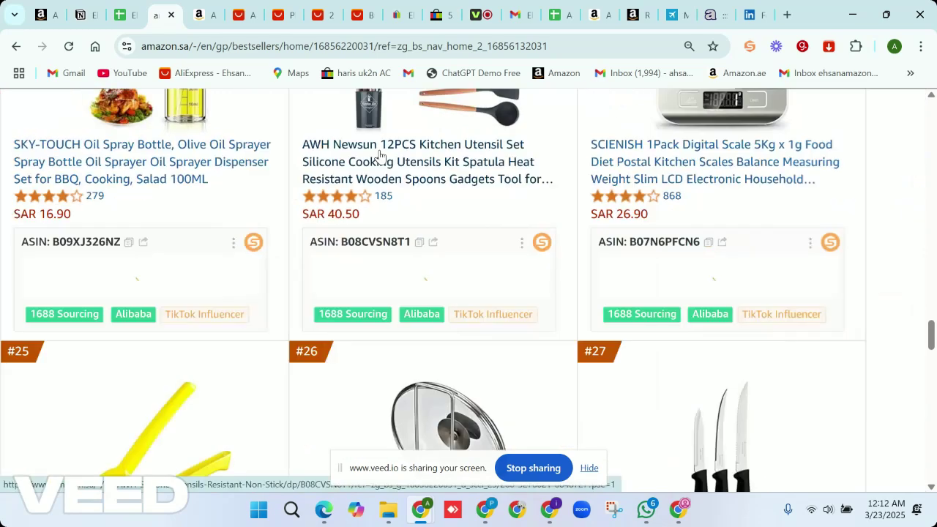
{"action": "scroll", "coordinate": [379, 155], "scroll_direction": "down", "scroll_amount": 3}
{"action": "scroll", "coordinate": [379, 155], "scroll_direction": "down", "scroll_amount": 2}
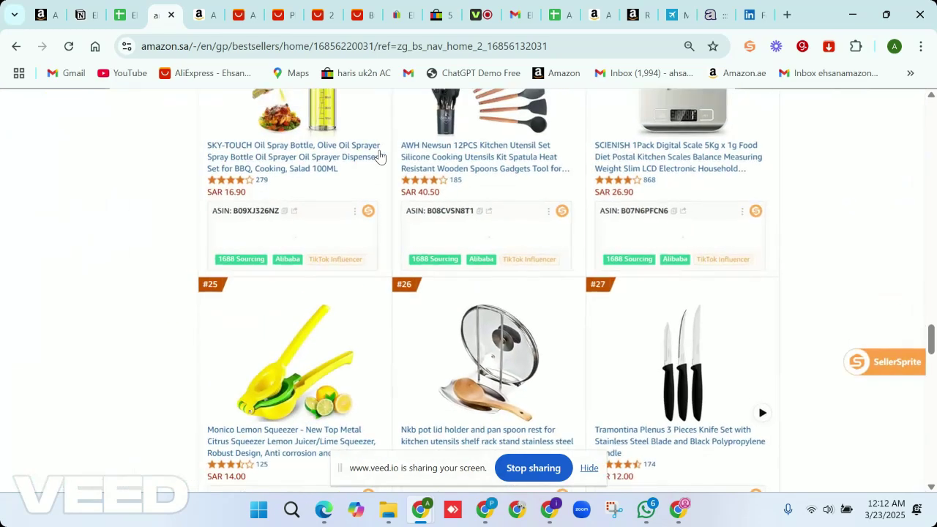
{"action": "scroll", "coordinate": [491, 229], "scroll_direction": "up", "scroll_amount": 4}
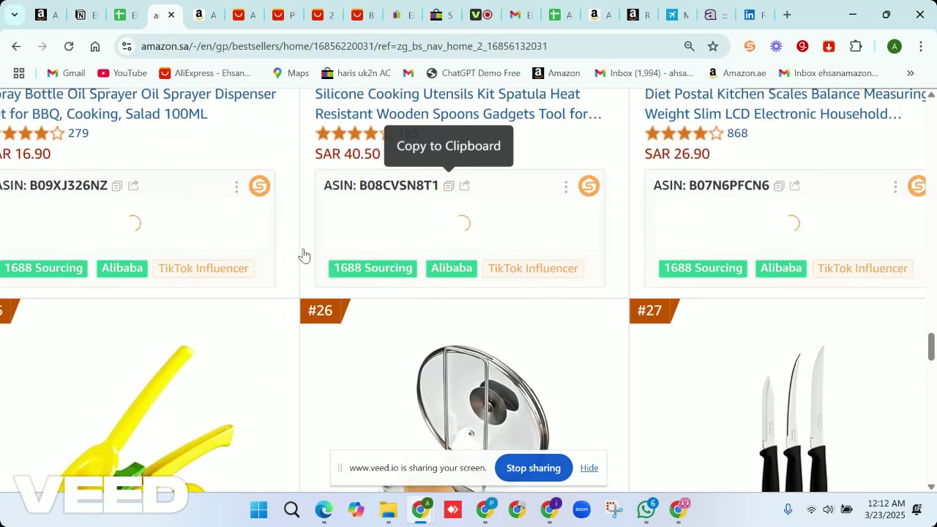
{"action": "key", "text": "ctrl+minus"}
{"action": "key", "text": "ctrl+minus"}
{"action": "key", "text": "ctrl+minus"}
{"action": "key", "text": "ctrl+minus"}
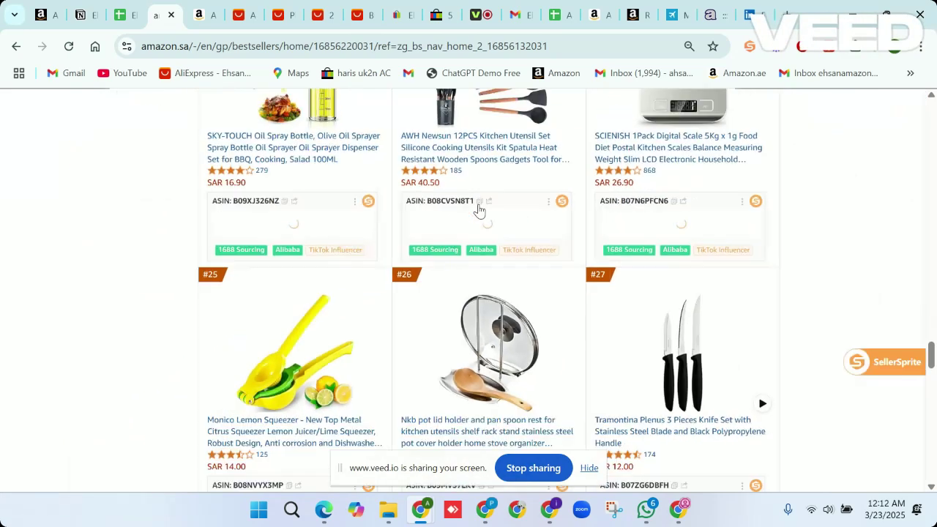
Compare the products down to rank #27 and open the AWH Newsun 12PCS Kitchen Utensil Set in a new tab
{"action": "scroll", "coordinate": [479, 211], "scroll_direction": "down", "scroll_amount": 2}
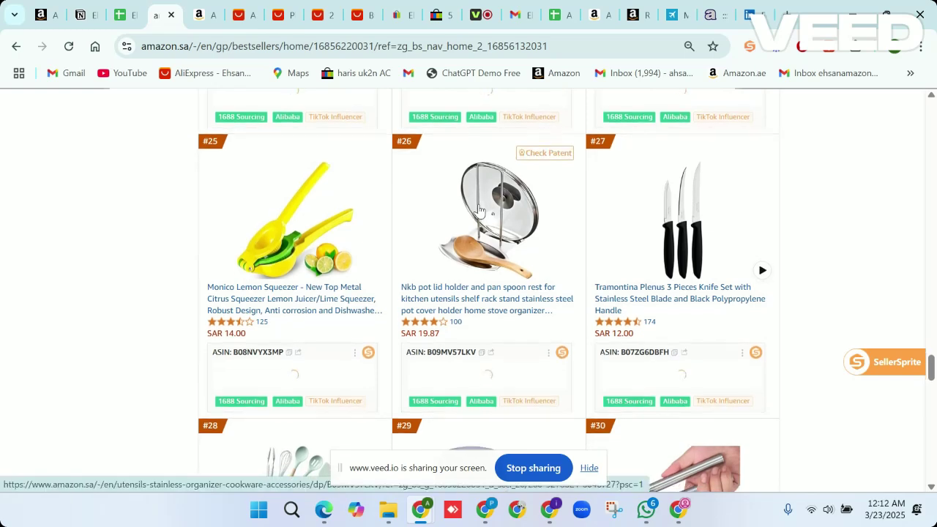
{"action": "scroll", "coordinate": [478, 210], "scroll_direction": "up", "scroll_amount": 3}
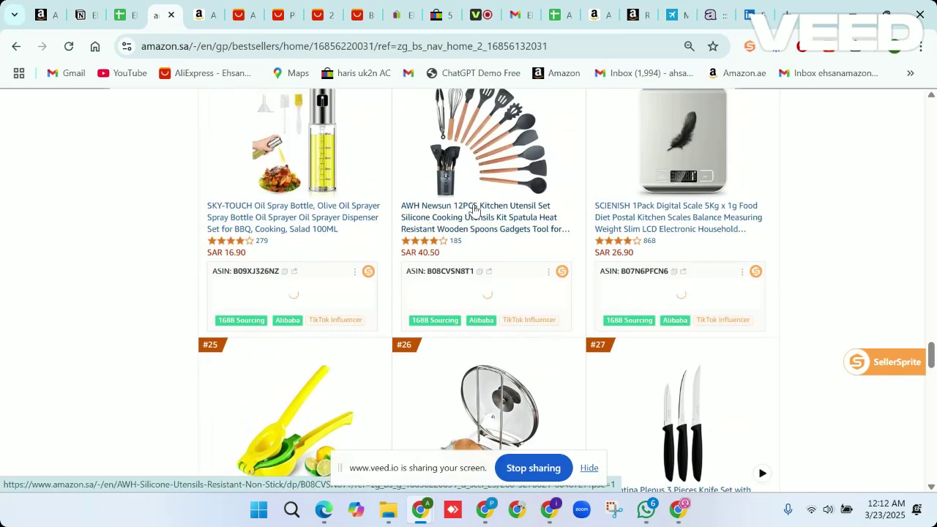
{"action": "right_click", "coordinate": [474, 210]}
{"action": "left_click", "coordinate": [512, 224]}
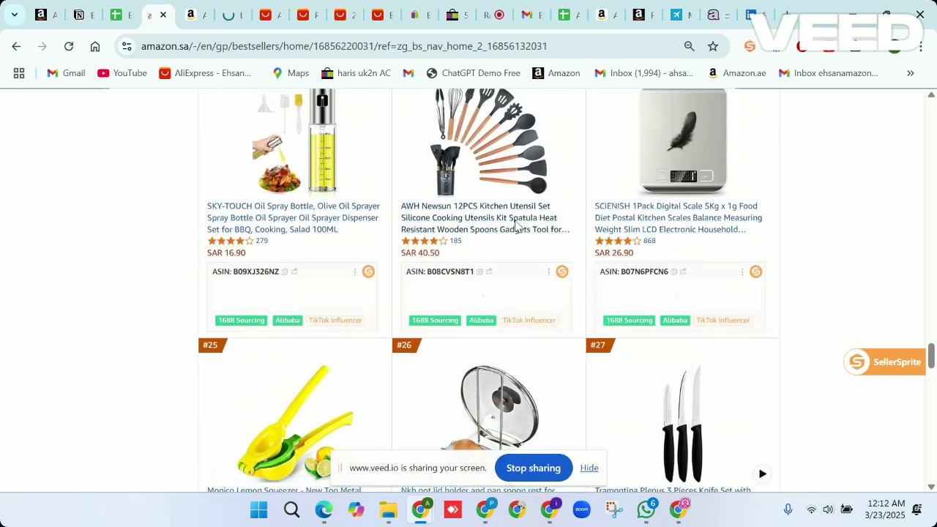
Skim the remaining best sellers, switch to the Almajed Maamoul Dossary product tab and check its sellers and stock status
{"action": "scroll", "coordinate": [413, 340], "scroll_direction": "down", "scroll_amount": 5}
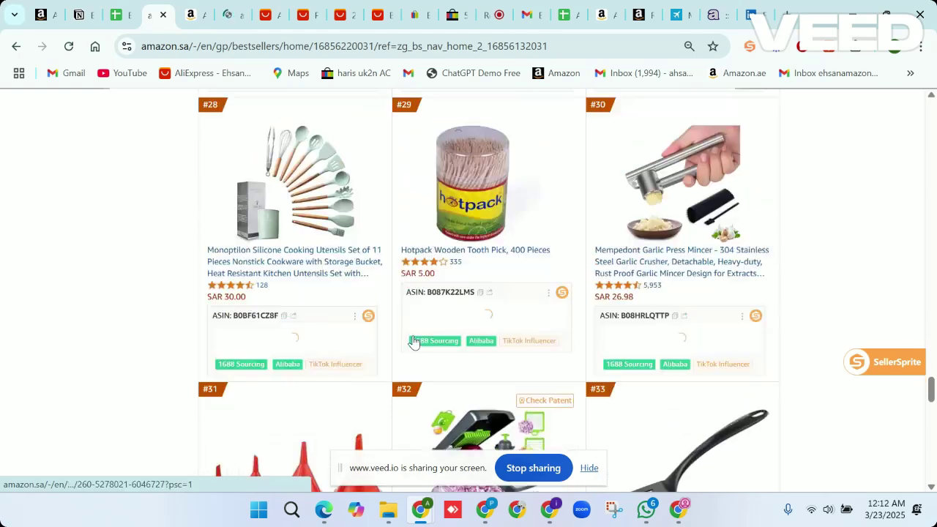
{"action": "scroll", "coordinate": [413, 340], "scroll_direction": "up", "scroll_amount": 10}
{"action": "scroll", "coordinate": [413, 340], "scroll_direction": "up", "scroll_amount": 15}
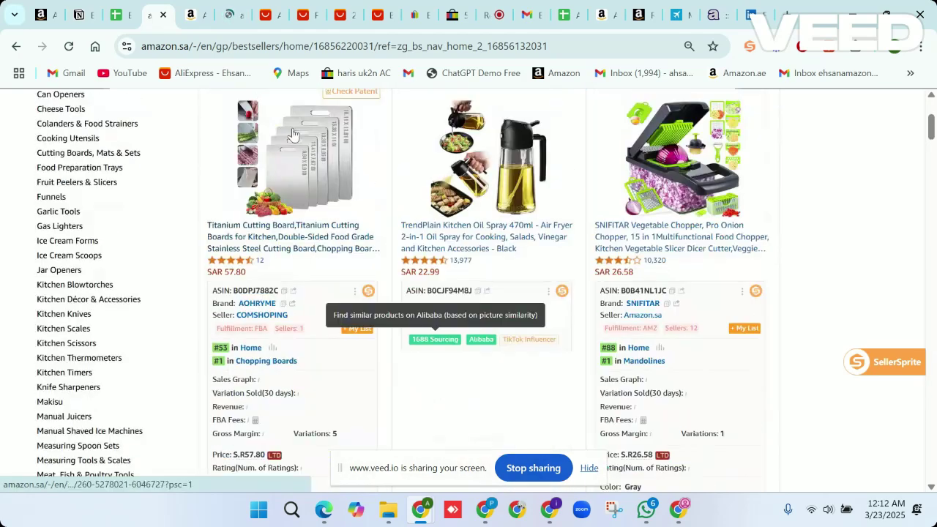
{"action": "left_click", "coordinate": [209, 11]}
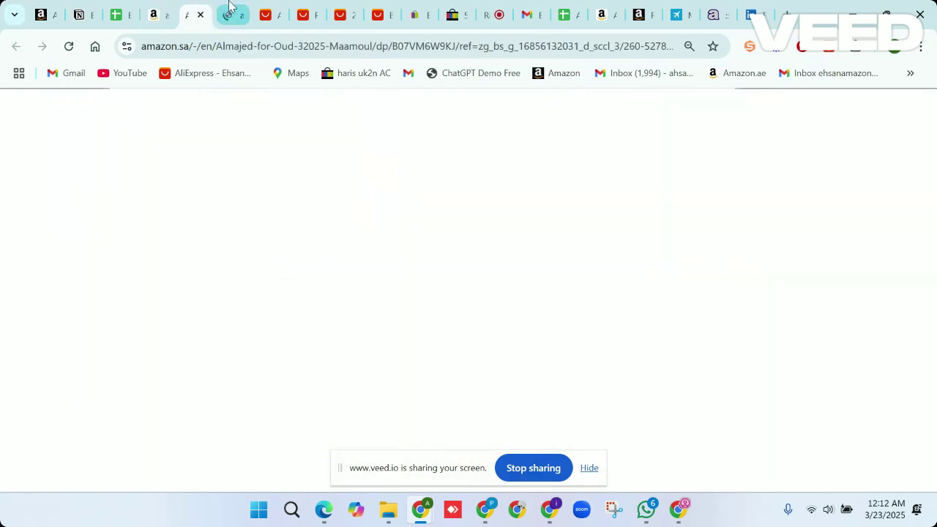
{"action": "scroll", "coordinate": [497, 375], "scroll_direction": "down", "scroll_amount": 2}
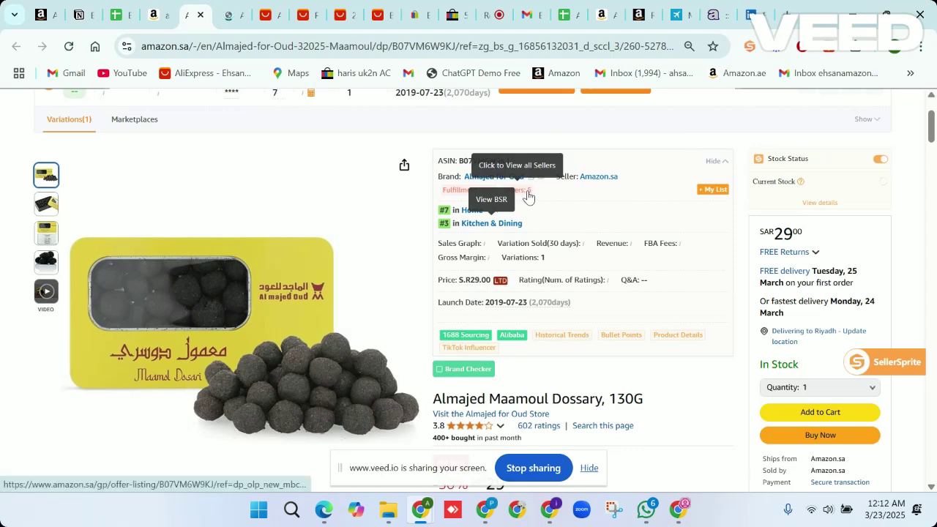
{"action": "left_click", "coordinate": [528, 191]}
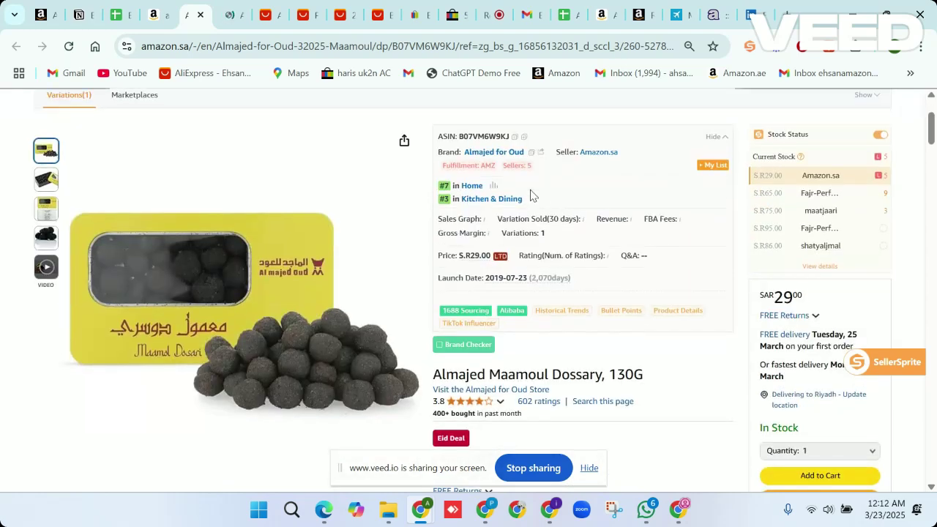
Examine the Almajed product's brand, fulfillment, category ranks, price and launch date in its SellerSprite data
{"action": "scroll", "coordinate": [522, 172], "scroll_direction": "up", "scroll_amount": 5}
{"action": "scroll", "coordinate": [524, 173], "scroll_direction": "up", "scroll_amount": 1}
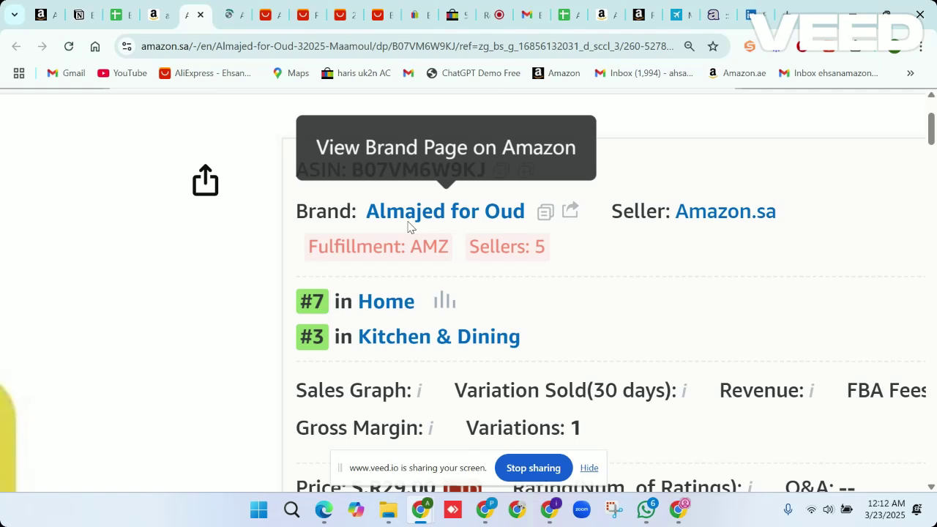
{"action": "scroll", "coordinate": [408, 226], "scroll_direction": "down", "scroll_amount": 5}
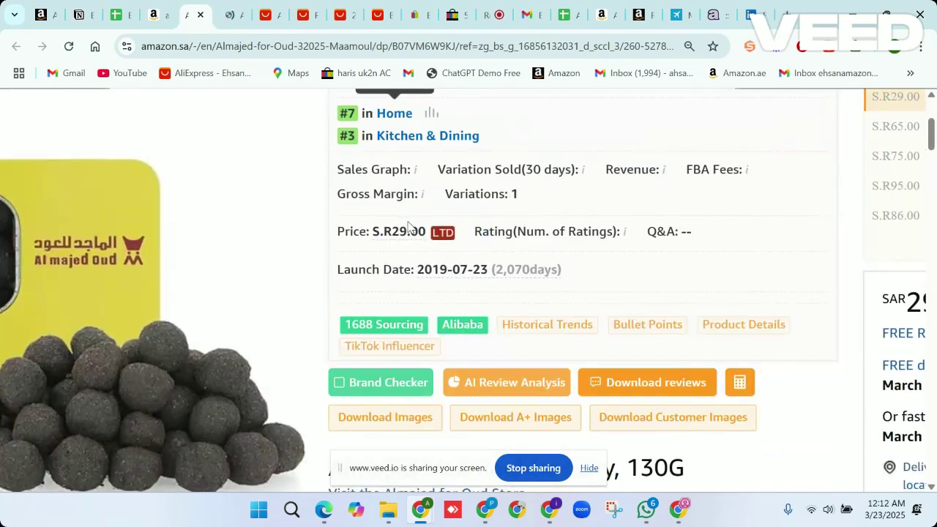
{"action": "scroll", "coordinate": [408, 225], "scroll_direction": "down", "scroll_amount": 5}
{"action": "scroll", "coordinate": [407, 225], "scroll_direction": "down", "scroll_amount": 1}
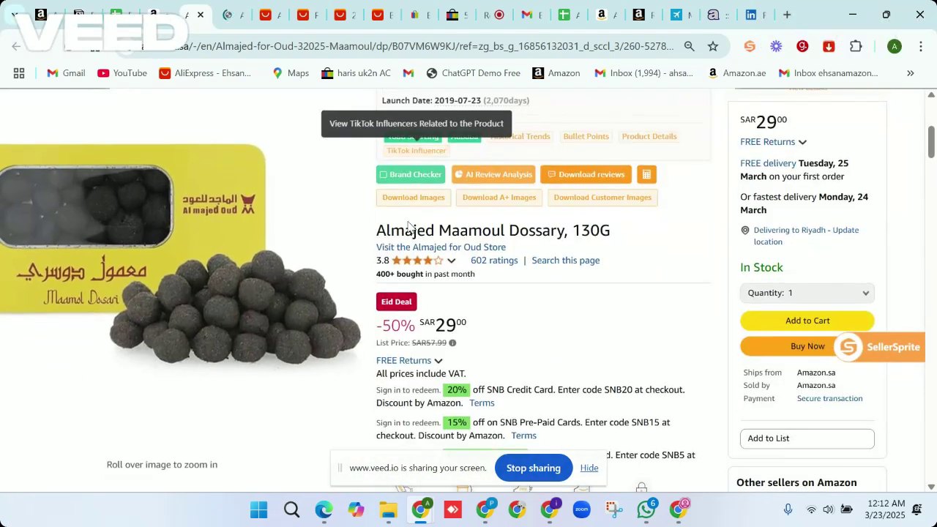
{"action": "scroll", "coordinate": [408, 225], "scroll_direction": "down", "scroll_amount": 1}
{"action": "scroll", "coordinate": [408, 227], "scroll_direction": "up", "scroll_amount": 5}
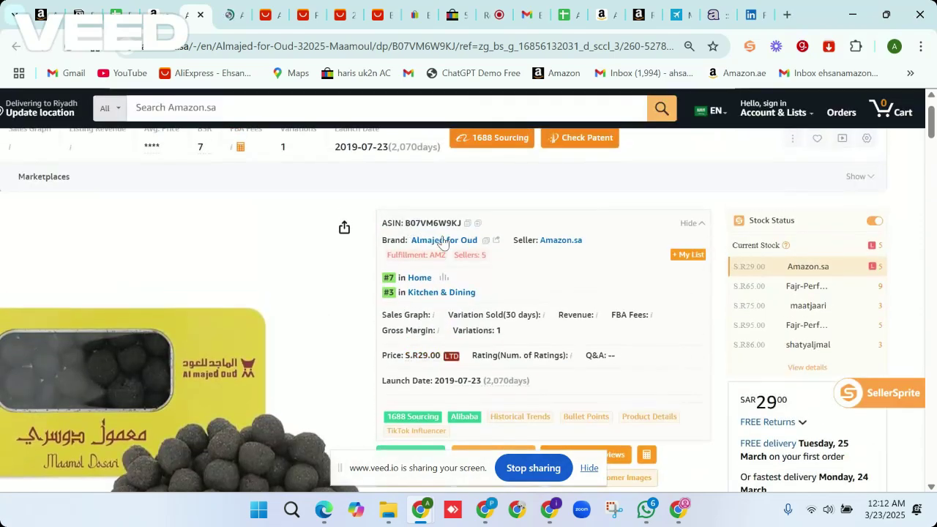
{"action": "scroll", "coordinate": [567, 265], "scroll_direction": "down", "scroll_amount": 1}
{"action": "scroll", "coordinate": [567, 265], "scroll_direction": "down", "scroll_amount": 3}
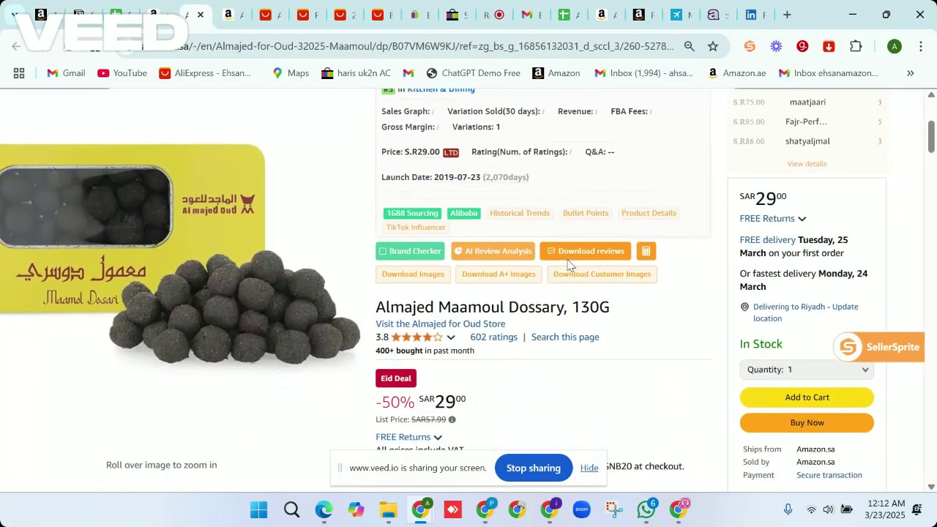
Check the star rating, number of ratings and past-month purchases of Almajed Maamoul Dossary
{"action": "scroll", "coordinate": [444, 282], "scroll_direction": "up", "scroll_amount": 5}
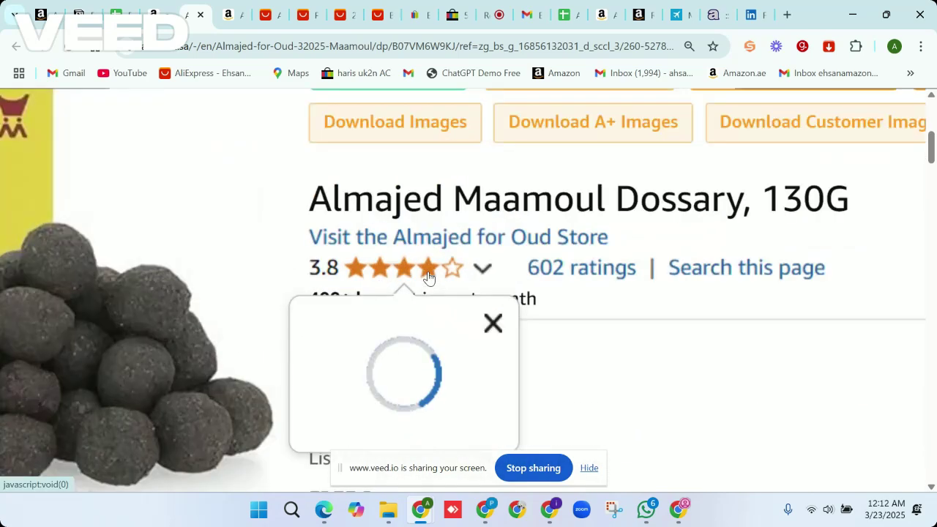
{"action": "scroll", "coordinate": [683, 316], "scroll_direction": "down", "scroll_amount": 5}
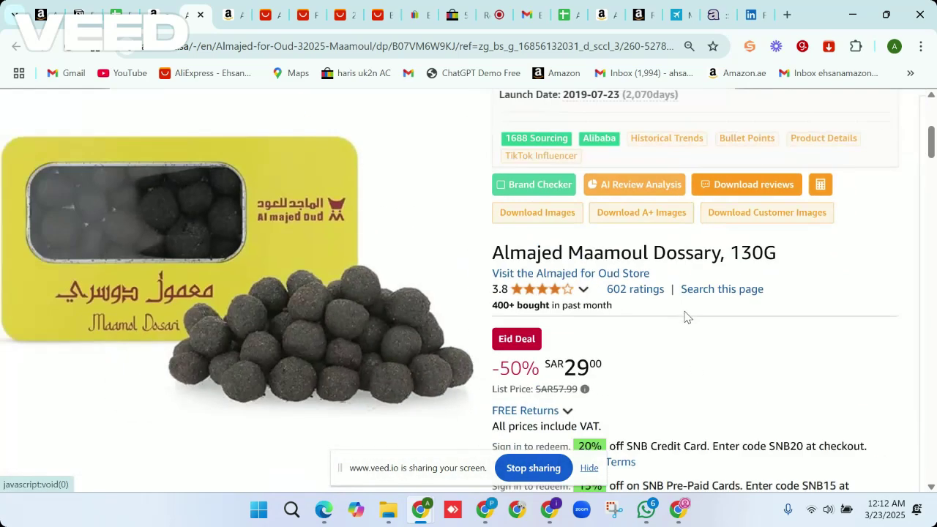
{"action": "scroll", "coordinate": [476, 220], "scroll_direction": "up", "scroll_amount": 5}
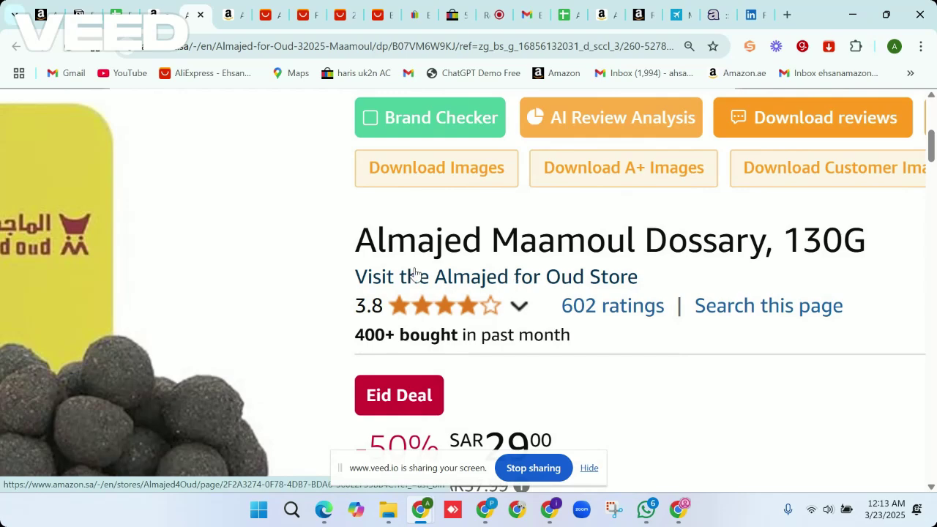
{"action": "scroll", "coordinate": [414, 273], "scroll_direction": "up", "scroll_amount": 3}
{"action": "scroll", "coordinate": [414, 273], "scroll_direction": "down", "scroll_amount": 3}
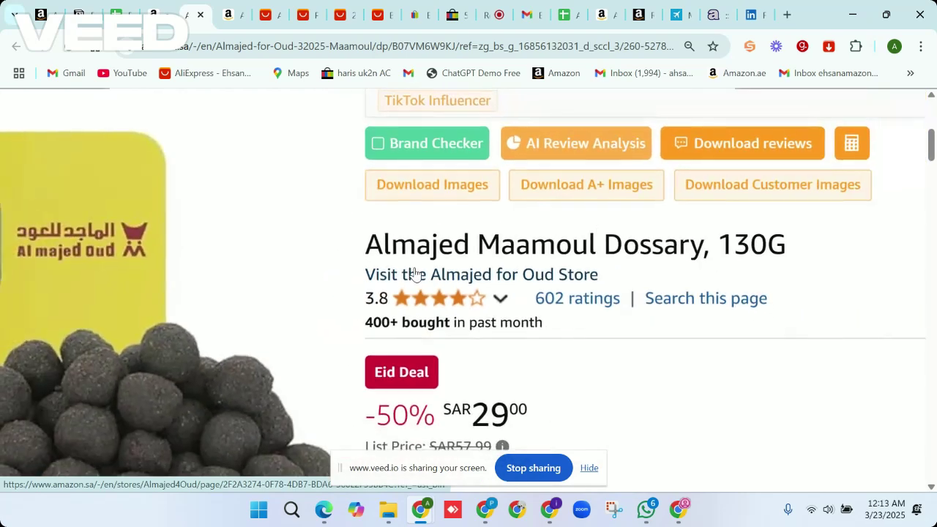
{"action": "scroll", "coordinate": [414, 273], "scroll_direction": "down", "scroll_amount": 3}
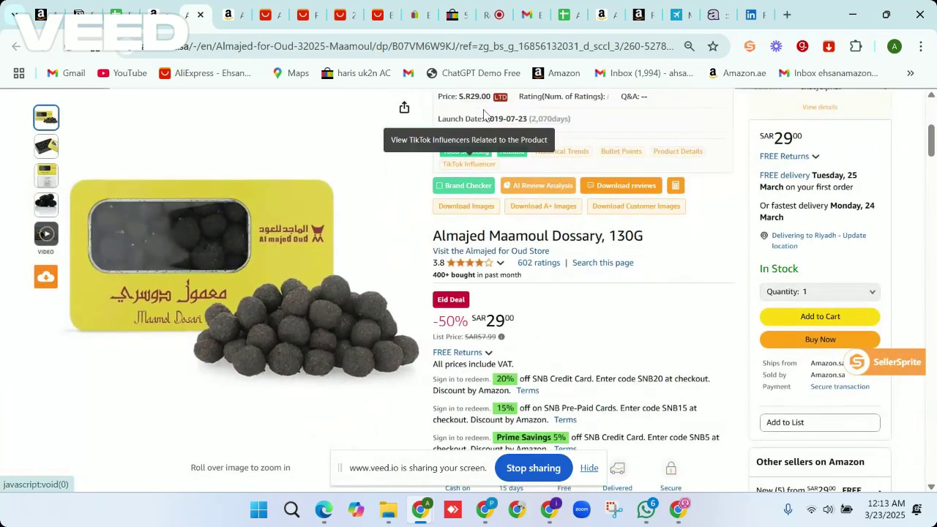
Close the Almajed product tab and check the AWH utensil set's rating, best-seller badge and past-month purchases
{"action": "left_click", "coordinate": [202, 14]}
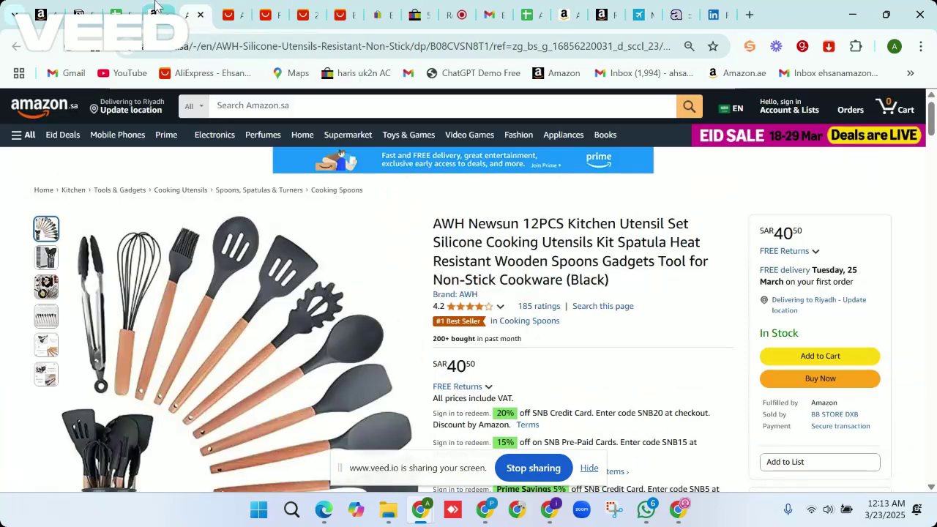
{"action": "scroll", "coordinate": [595, 223], "scroll_direction": "down", "scroll_amount": 1}
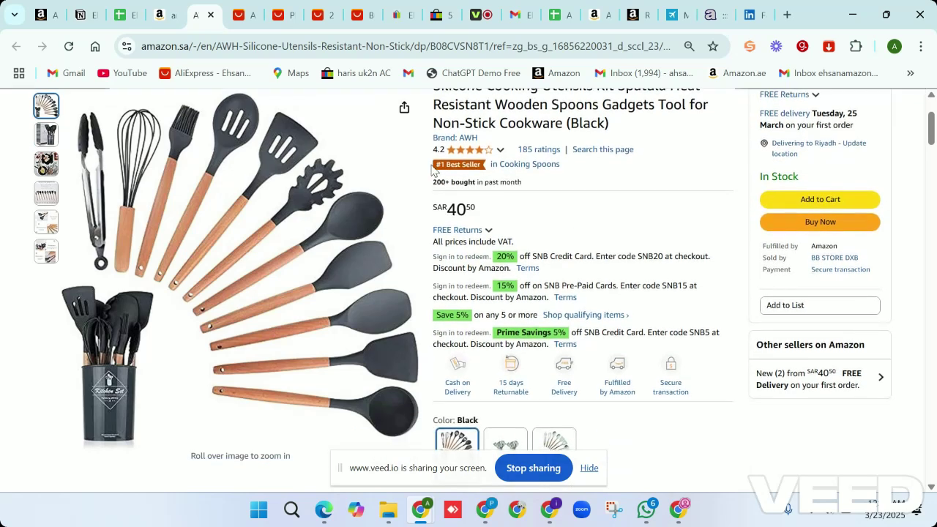
{"action": "scroll", "coordinate": [432, 168], "scroll_direction": "up", "scroll_amount": 3}
{"action": "double_click", "coordinate": [475, 198]}
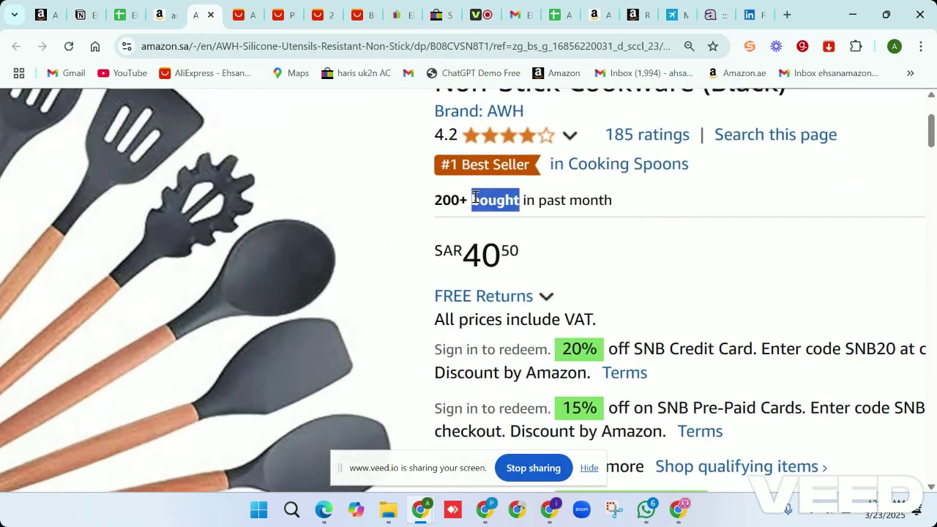
{"action": "scroll", "coordinate": [475, 198], "scroll_direction": "down", "scroll_amount": 3}
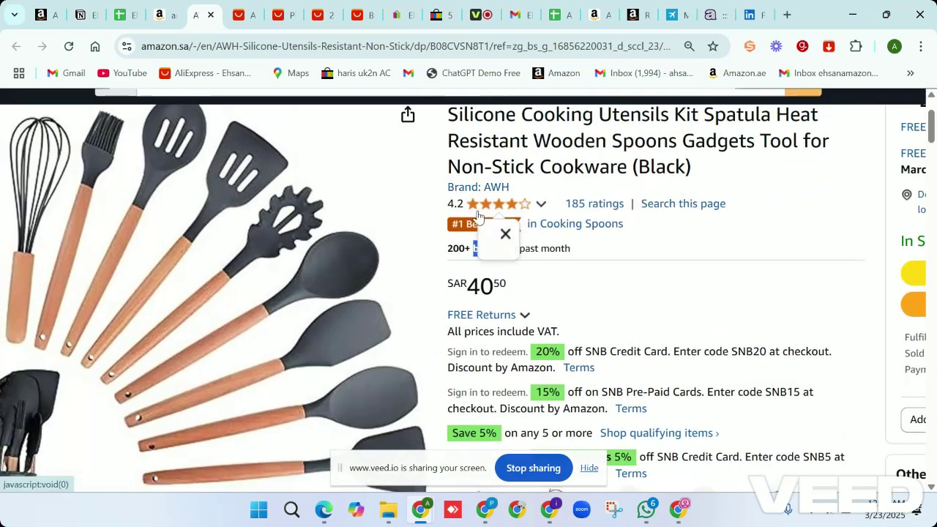
{"action": "left_click_drag", "start_coordinate": [748, 236], "coordinate": [576, 192]}
{"action": "left_click", "coordinate": [560, 187]}
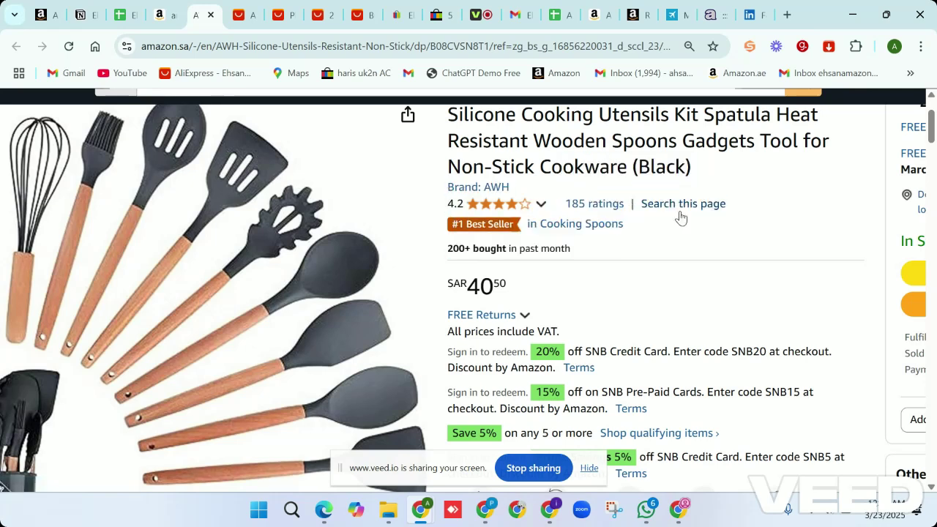
Open the other sellers' offers for the AWH utensil set and expand the seller details of the SAR 40.50 offer
{"action": "scroll", "coordinate": [662, 232], "scroll_direction": "right", "scroll_amount": 5}
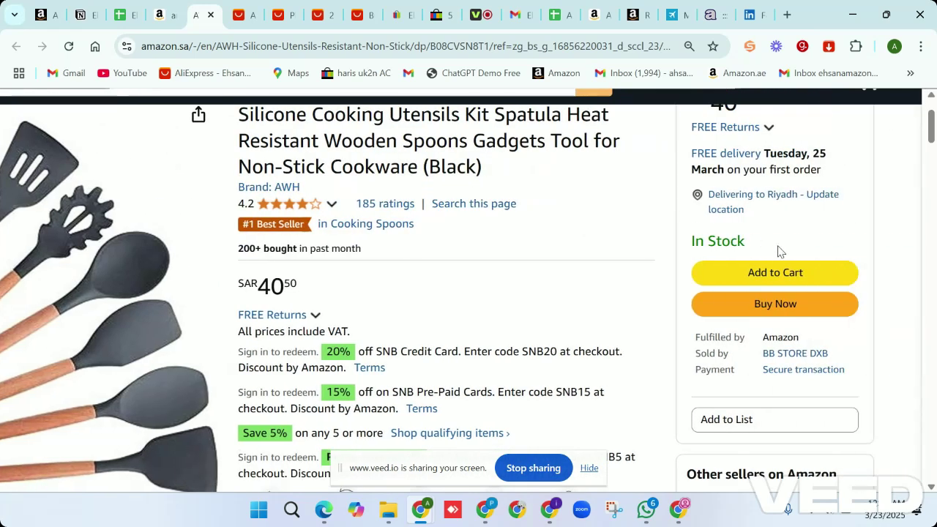
{"action": "scroll", "coordinate": [779, 256], "scroll_direction": "down", "scroll_amount": 3}
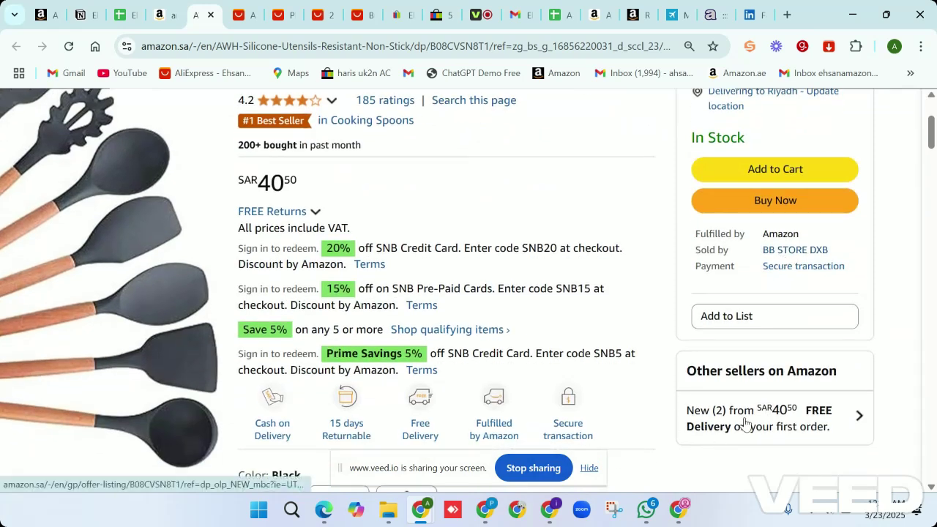
{"action": "left_click", "coordinate": [745, 423]}
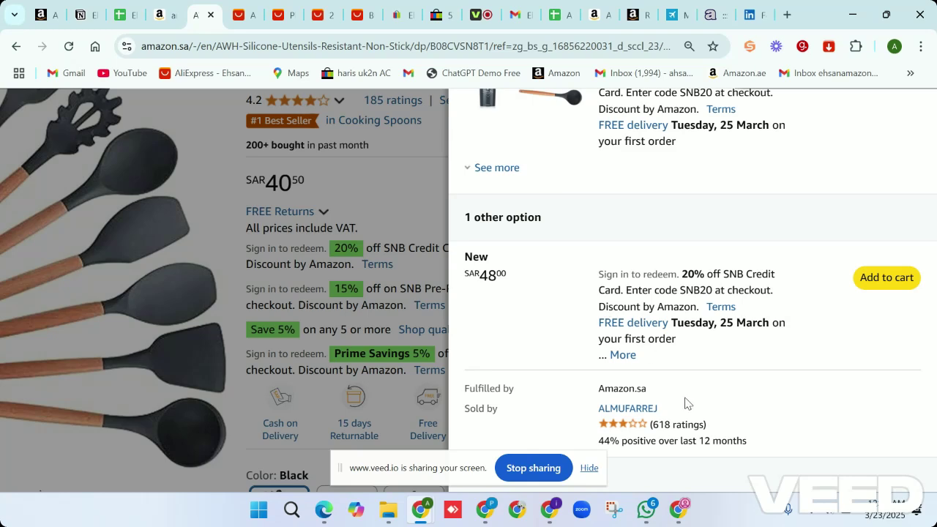
{"action": "scroll", "coordinate": [686, 402], "scroll_direction": "down", "scroll_amount": 1}
{"action": "scroll", "coordinate": [686, 402], "scroll_direction": "up", "scroll_amount": 3}
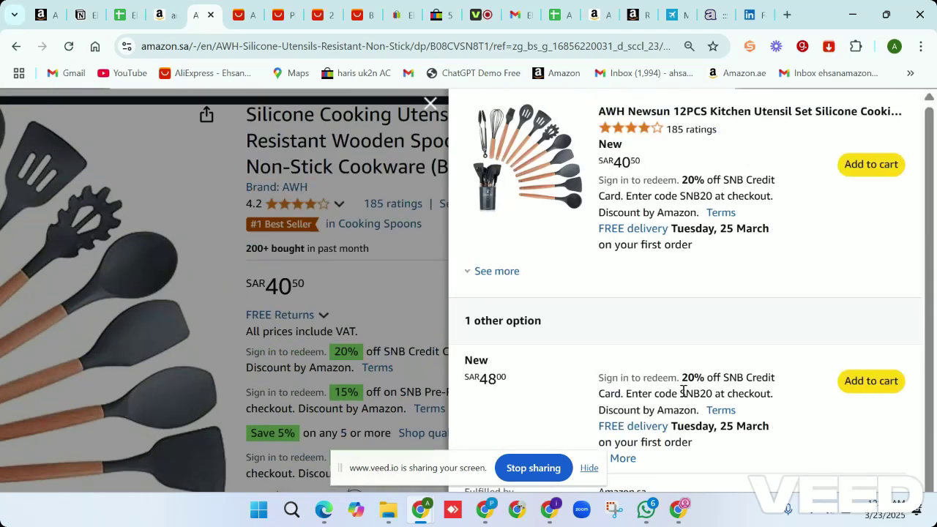
{"action": "left_click", "coordinate": [487, 271]}
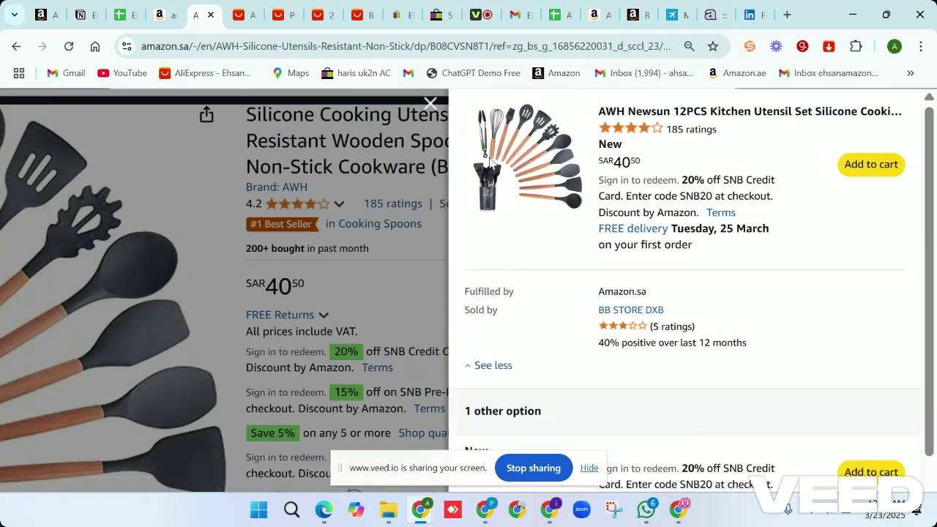
Close the other sellers' offers and review the AWH utensil set's price, rating, discounts, colour options and product details
{"action": "left_click", "coordinate": [429, 103]}
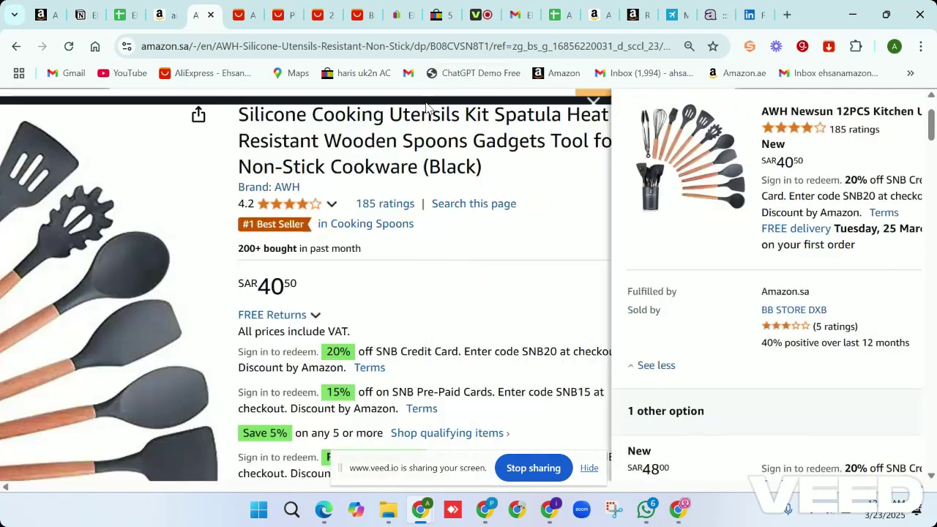
{"action": "scroll", "coordinate": [295, 341], "scroll_direction": "down", "scroll_amount": 2, "text": "ctrl"}
{"action": "scroll", "coordinate": [296, 345], "scroll_direction": "down", "scroll_amount": 1}
{"action": "scroll", "coordinate": [296, 344], "scroll_direction": "up", "scroll_amount": 2}
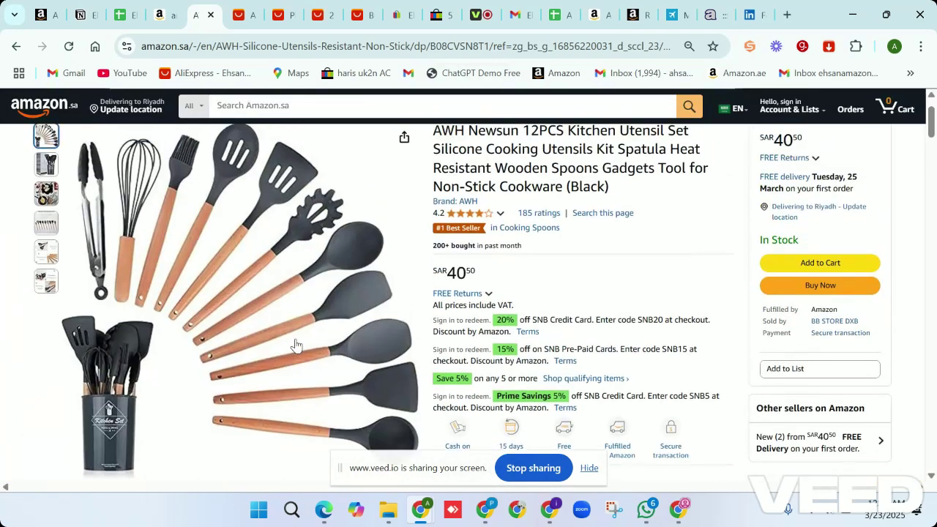
{"action": "scroll", "coordinate": [351, 124], "scroll_direction": "down", "scroll_amount": 2}
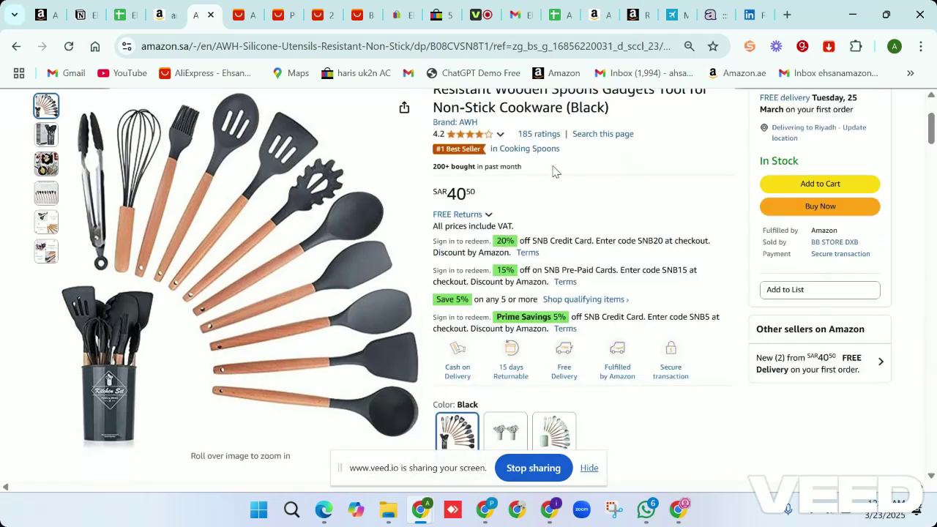
{"action": "scroll", "coordinate": [497, 199], "scroll_direction": "down", "scroll_amount": 10}
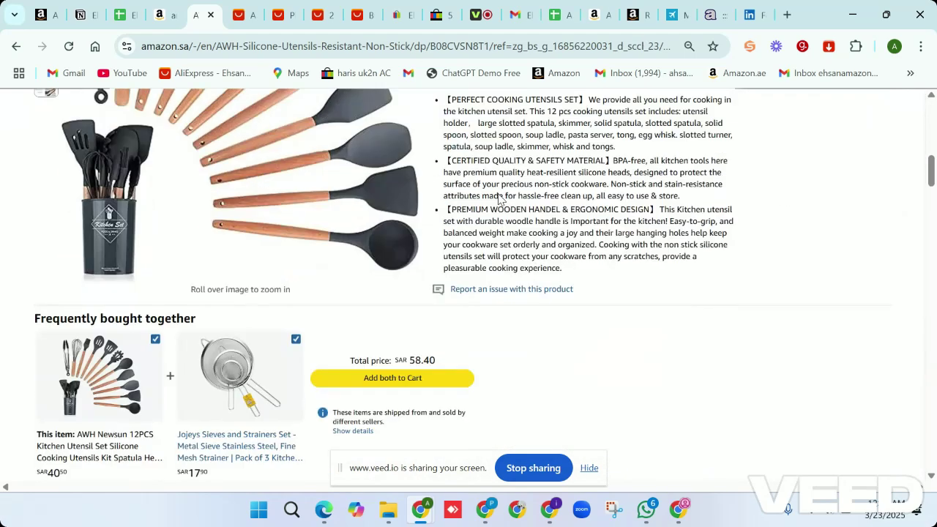
{"action": "scroll", "coordinate": [497, 199], "scroll_direction": "up", "scroll_amount": 11}
{"action": "scroll", "coordinate": [498, 199], "scroll_direction": "up", "scroll_amount": 1}
{"action": "scroll", "coordinate": [497, 199], "scroll_direction": "down", "scroll_amount": 6}
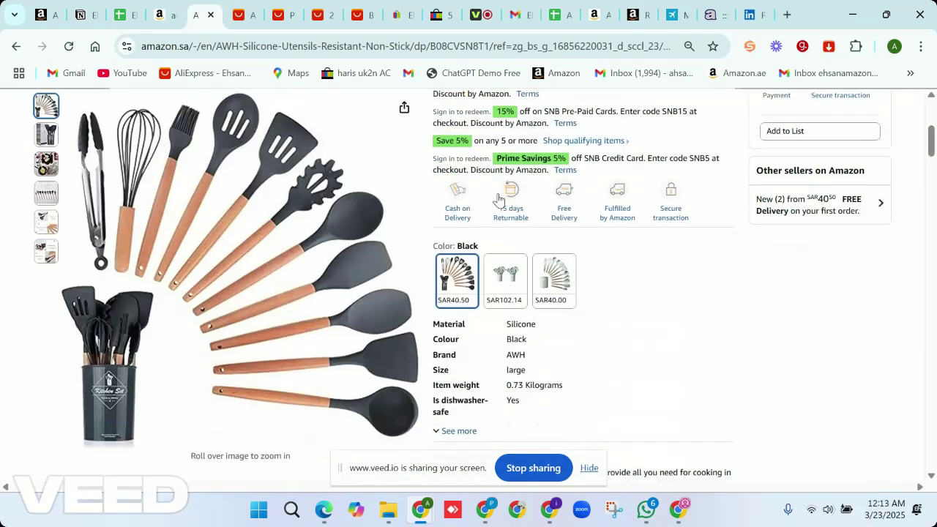
{"action": "scroll", "coordinate": [497, 199], "scroll_direction": "up", "scroll_amount": 2}
{"action": "scroll", "coordinate": [497, 199], "scroll_direction": "up", "scroll_amount": 3}
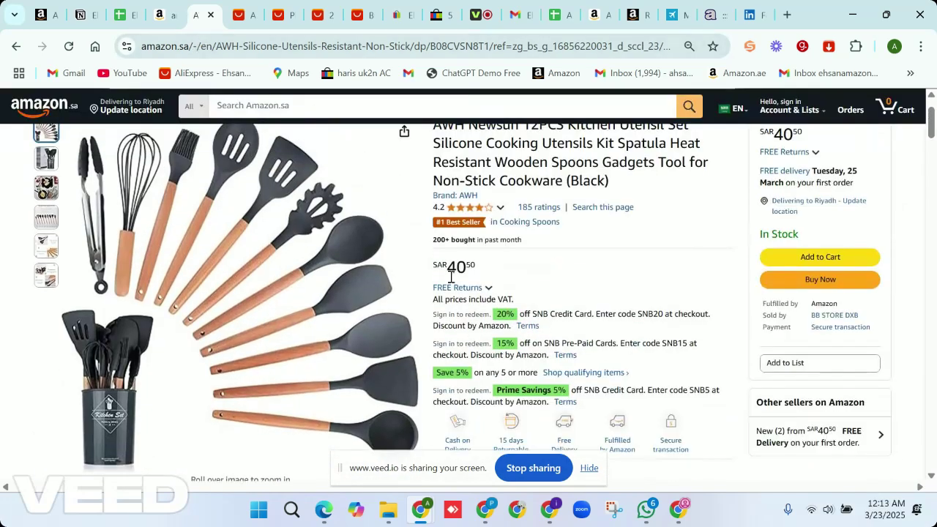
{"action": "scroll", "coordinate": [450, 268], "scroll_direction": "down", "scroll_amount": 2}
{"action": "scroll", "coordinate": [453, 248], "scroll_direction": "up", "scroll_amount": 1}
{"action": "scroll", "coordinate": [452, 249], "scroll_direction": "down", "scroll_amount": 1}
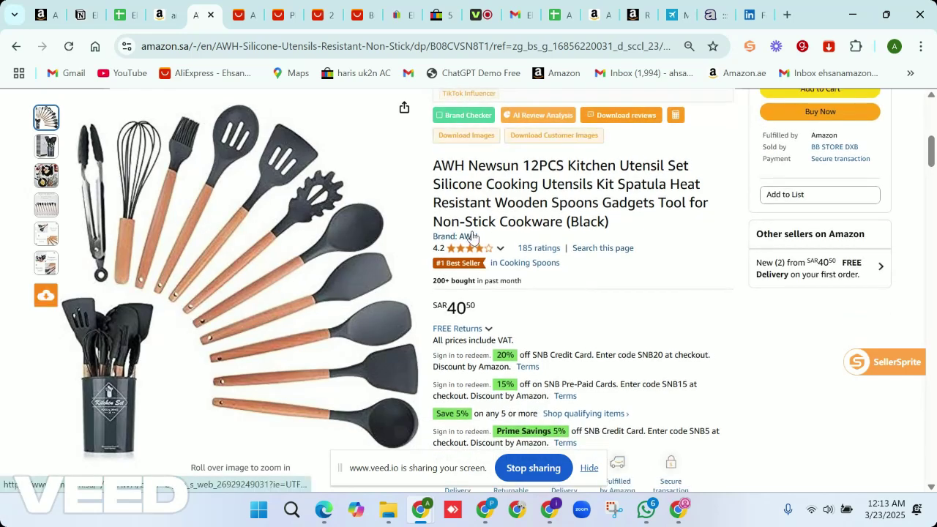
Examine the AWH utensil set's item description and its category ranks, price, variations and launch date in the SellerSprite data
{"action": "scroll", "coordinate": [472, 236], "scroll_direction": "down", "scroll_amount": 1}
{"action": "scroll", "coordinate": [481, 243], "scroll_direction": "down", "scroll_amount": 15}
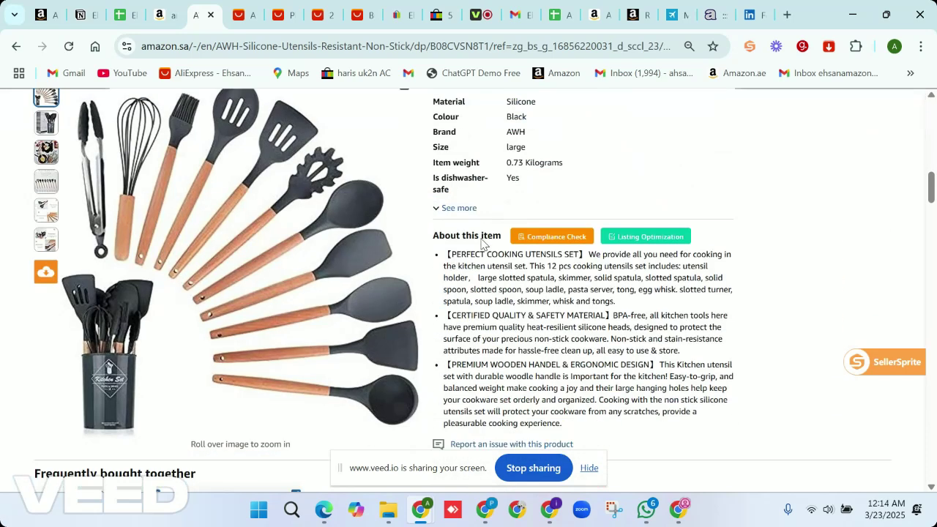
{"action": "scroll", "coordinate": [480, 243], "scroll_direction": "up", "scroll_amount": 15}
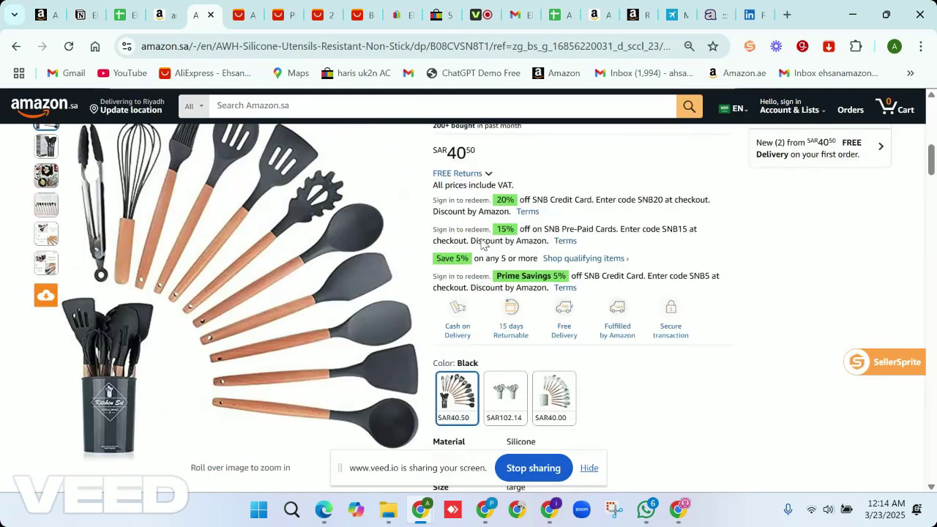
{"action": "scroll", "coordinate": [483, 244], "scroll_direction": "down", "scroll_amount": 2}
{"action": "scroll", "coordinate": [481, 243], "scroll_direction": "up", "scroll_amount": 4}
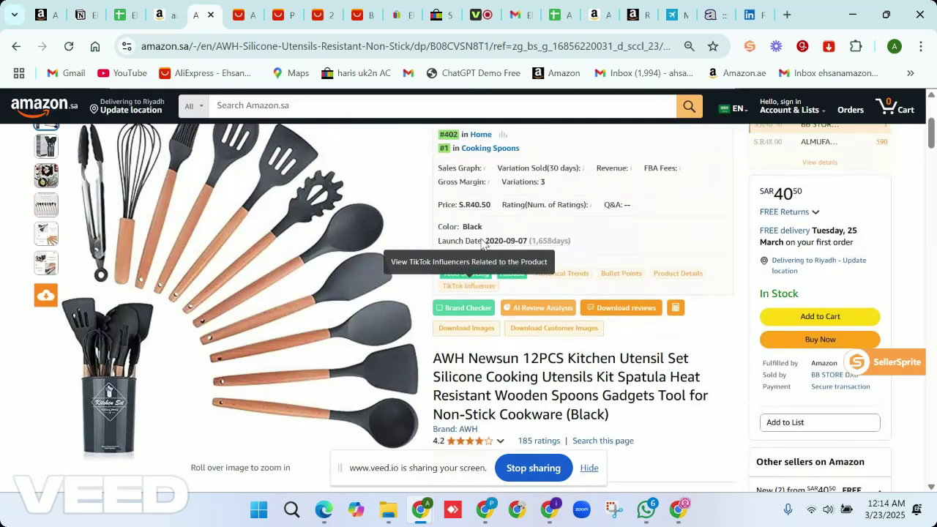
{"action": "scroll", "coordinate": [480, 244], "scroll_direction": "up", "scroll_amount": 5}
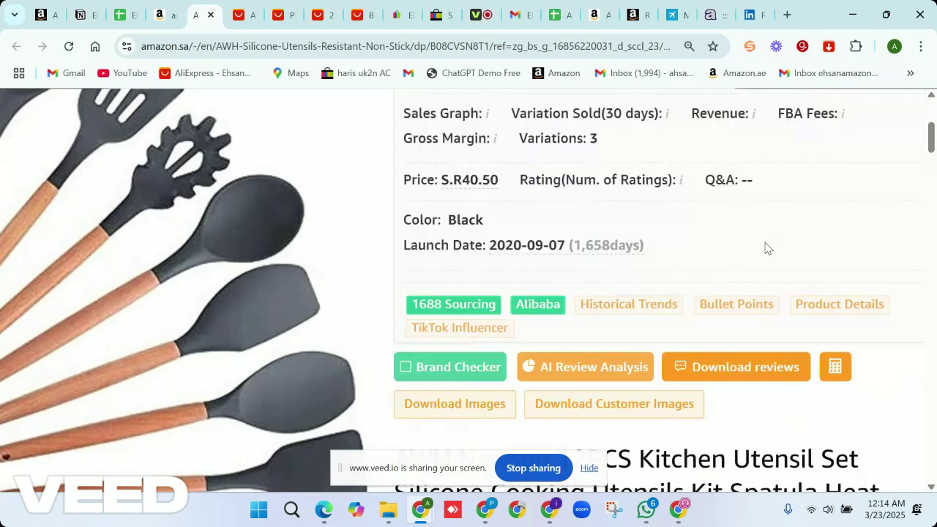
Open the SellerSprite Alibaba sourcing results for the AWH utensil set and compare the first suppliers' prices with the Amazon listing
{"action": "left_click", "coordinate": [538, 305]}
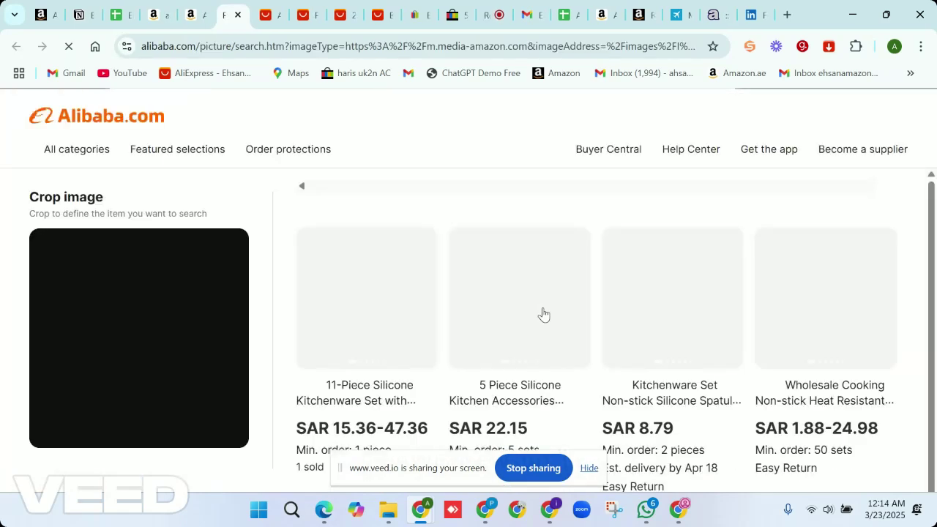
{"action": "scroll", "coordinate": [369, 263], "scroll_direction": "down", "scroll_amount": 1}
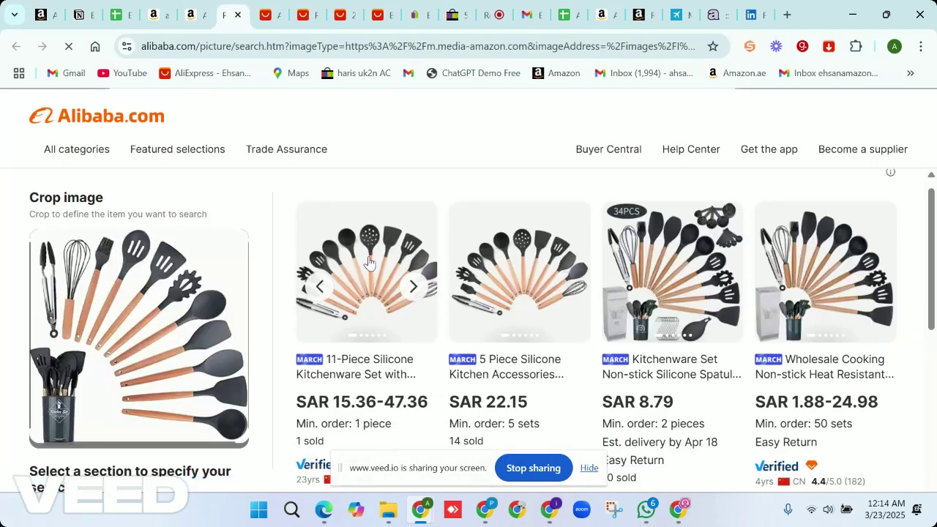
{"action": "left_click", "coordinate": [199, 13]}
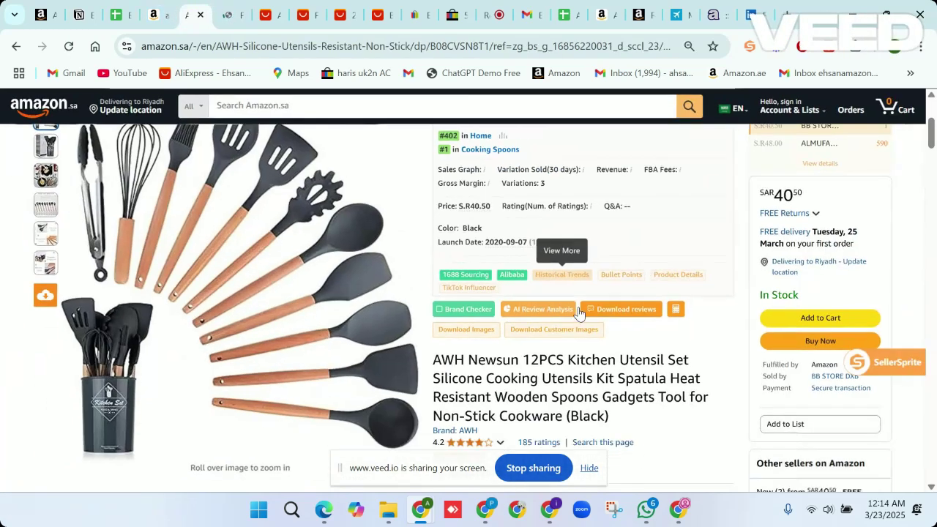
{"action": "scroll", "coordinate": [578, 311], "scroll_direction": "down", "scroll_amount": 2}
{"action": "left_click", "coordinate": [224, 9]}
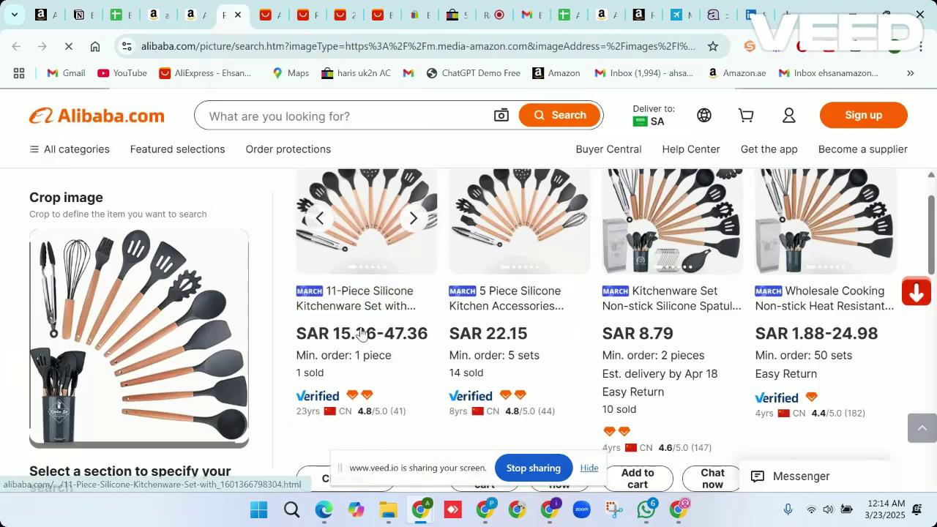
{"action": "scroll", "coordinate": [360, 330], "scroll_direction": "up", "scroll_amount": 3}
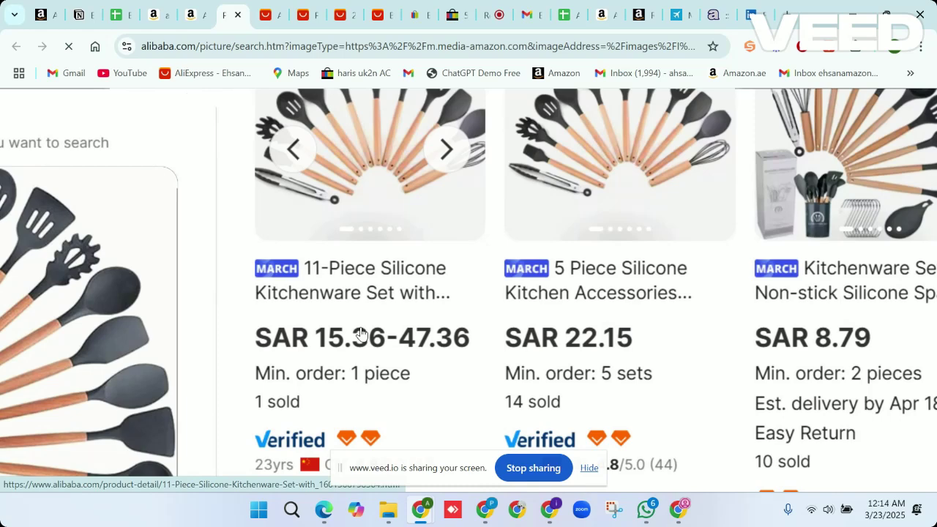
{"action": "scroll", "coordinate": [360, 333], "scroll_direction": "down", "scroll_amount": 3}
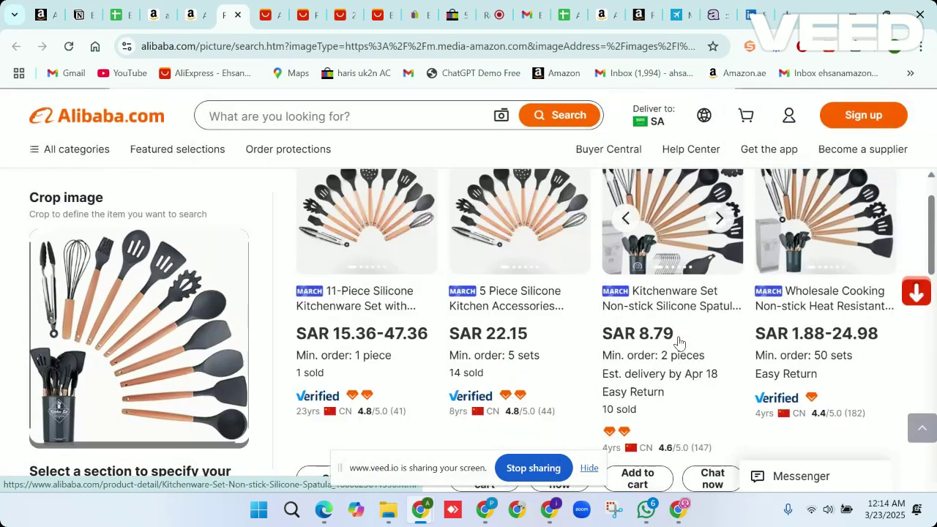
Examine the prices, minimum orders, delivery estimates and supplier ratings of the other matching utensil sets on Alibaba
{"action": "scroll", "coordinate": [689, 318], "scroll_direction": "down", "scroll_amount": 5}
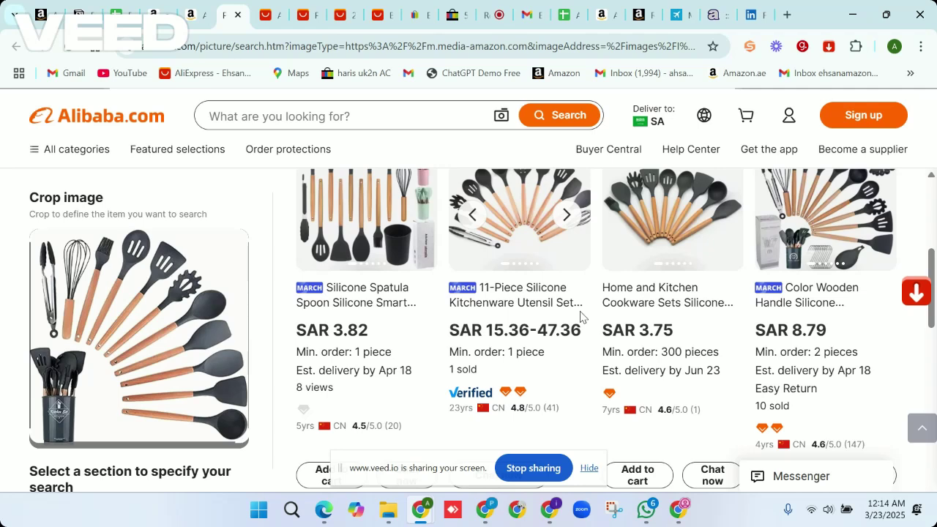
{"action": "scroll", "coordinate": [580, 316], "scroll_direction": "down", "scroll_amount": 1}
{"action": "scroll", "coordinate": [580, 316], "scroll_direction": "up", "scroll_amount": 1}
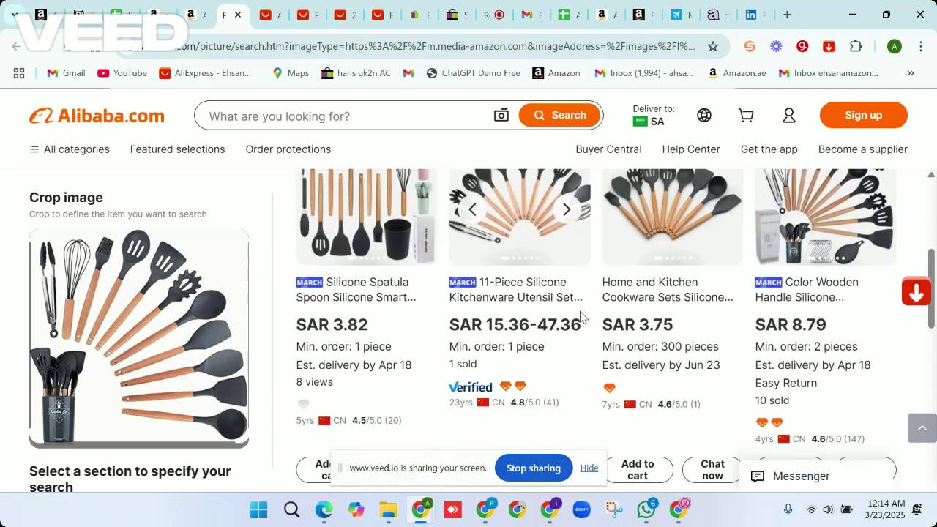
{"action": "scroll", "coordinate": [580, 316], "scroll_direction": "down", "scroll_amount": 4}
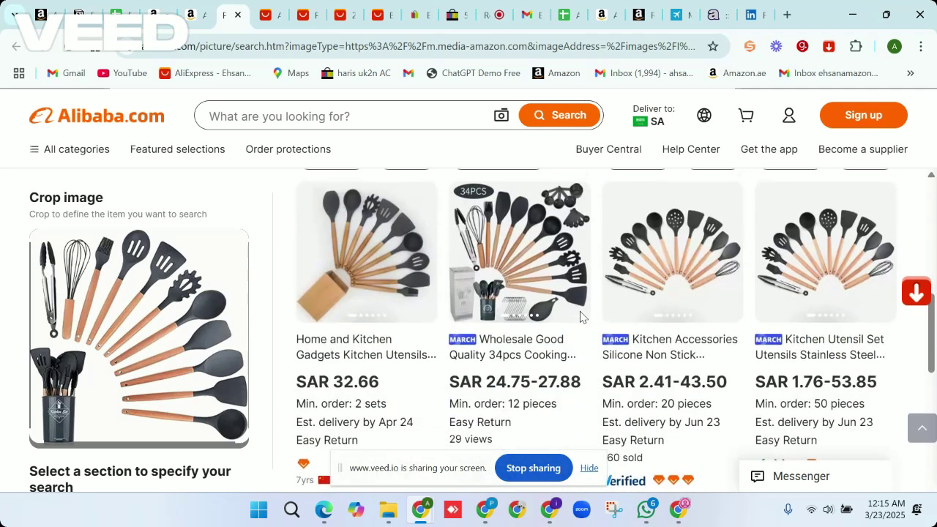
{"action": "scroll", "coordinate": [581, 316], "scroll_direction": "up", "scroll_amount": 2}
{"action": "scroll", "coordinate": [580, 316], "scroll_direction": "up", "scroll_amount": 3}
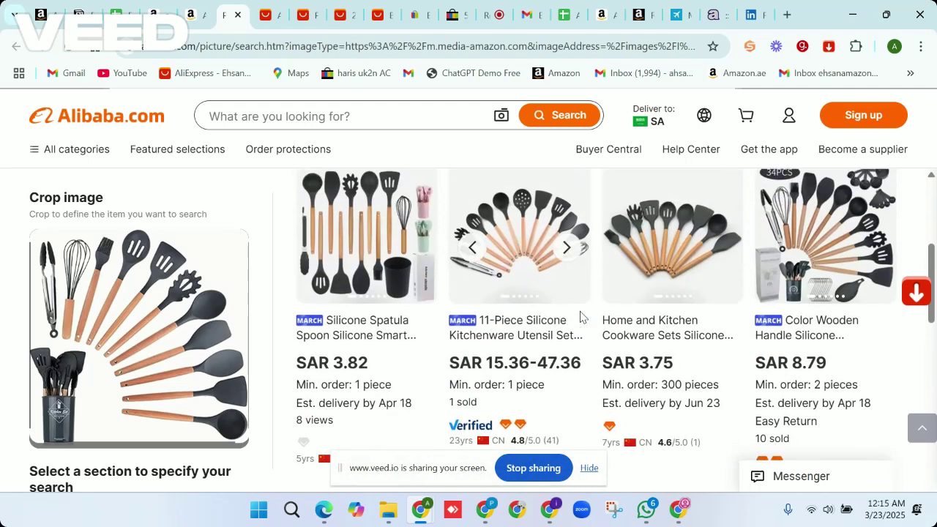
{"action": "scroll", "coordinate": [580, 316], "scroll_direction": "down", "scroll_amount": 9}
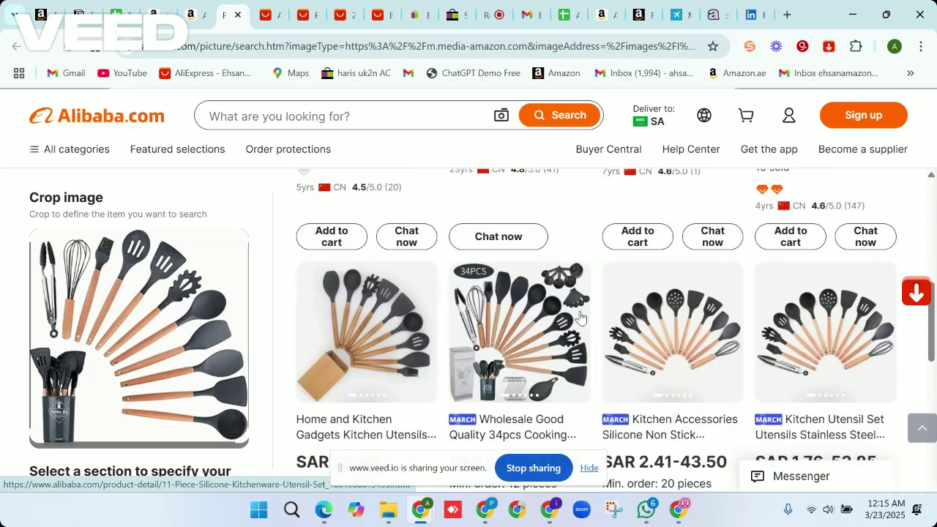
{"action": "scroll", "coordinate": [580, 317], "scroll_direction": "down", "scroll_amount": 6}
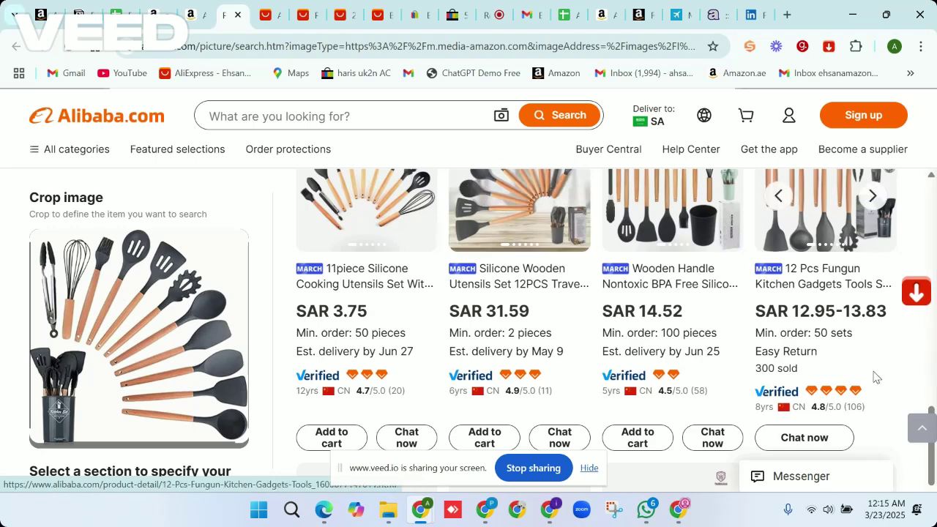
{"action": "scroll", "coordinate": [847, 367], "scroll_direction": "up", "scroll_amount": 3}
{"action": "scroll", "coordinate": [846, 367], "scroll_direction": "up", "scroll_amount": 2}
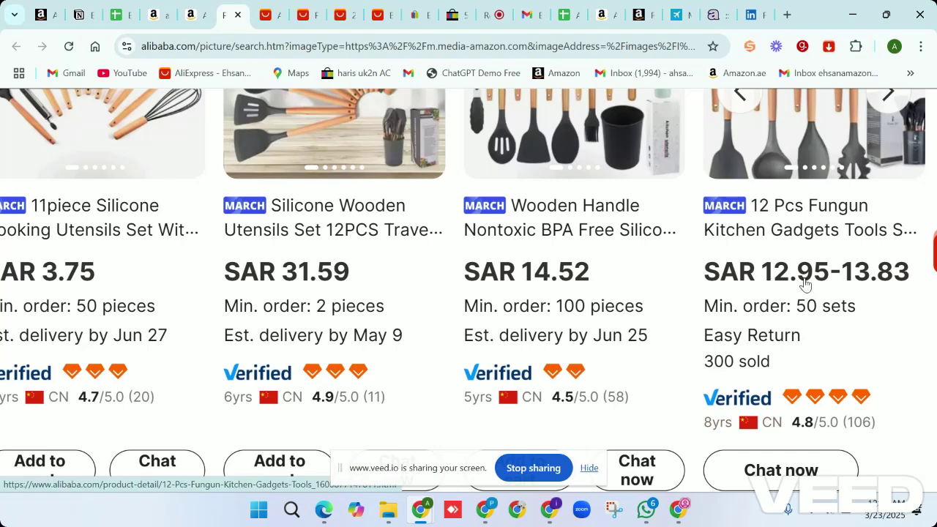
{"action": "key", "text": "ctrl+minus"}
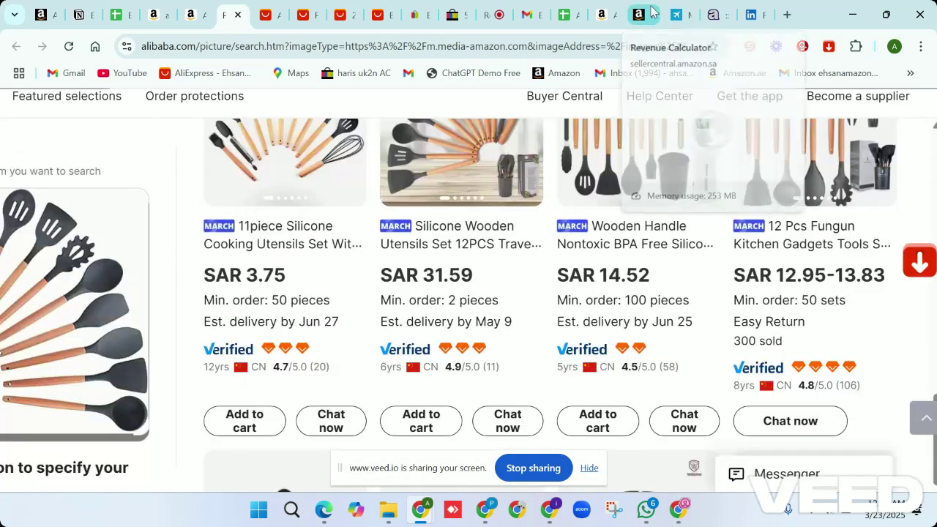
{"action": "left_click", "coordinate": [651, 11]}
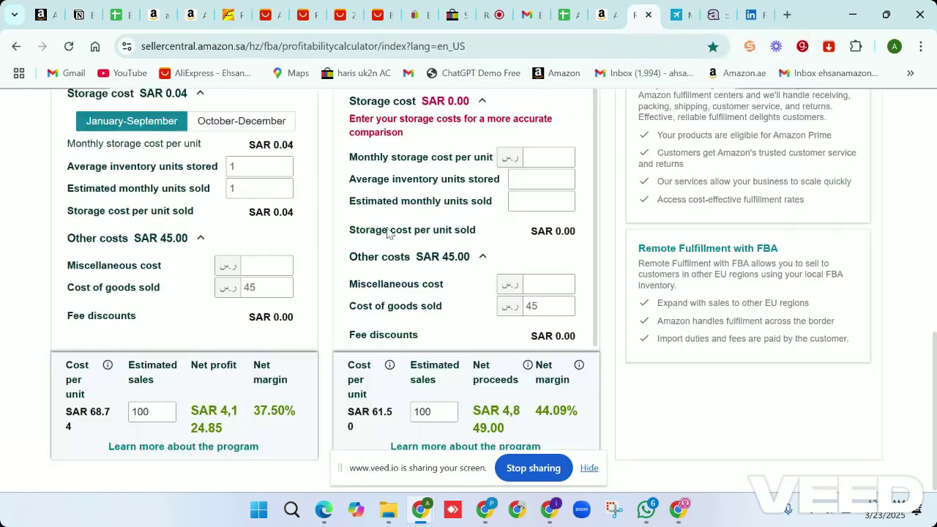
{"action": "scroll", "coordinate": [295, 261], "scroll_direction": "up", "scroll_amount": 5}
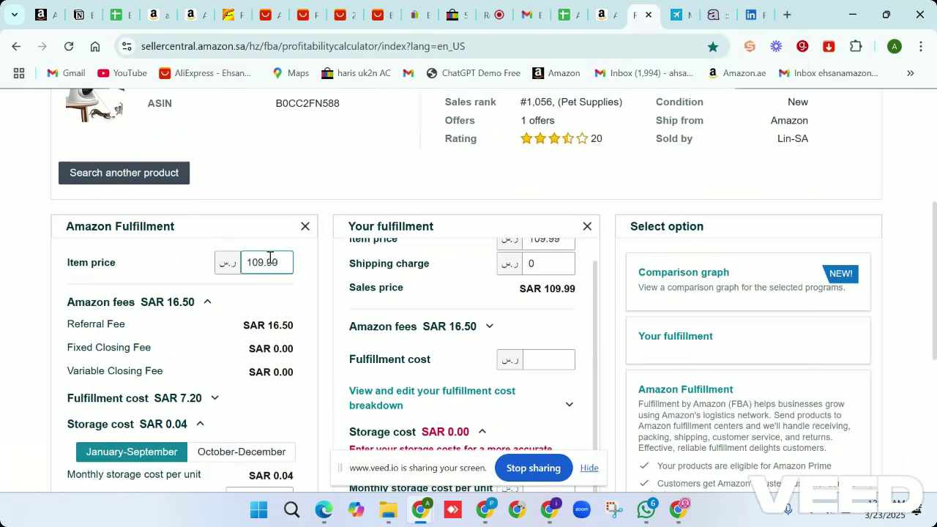
{"action": "double_click", "coordinate": [270, 261]}
{"action": "scroll", "coordinate": [270, 258], "scroll_direction": "down", "scroll_amount": 1}
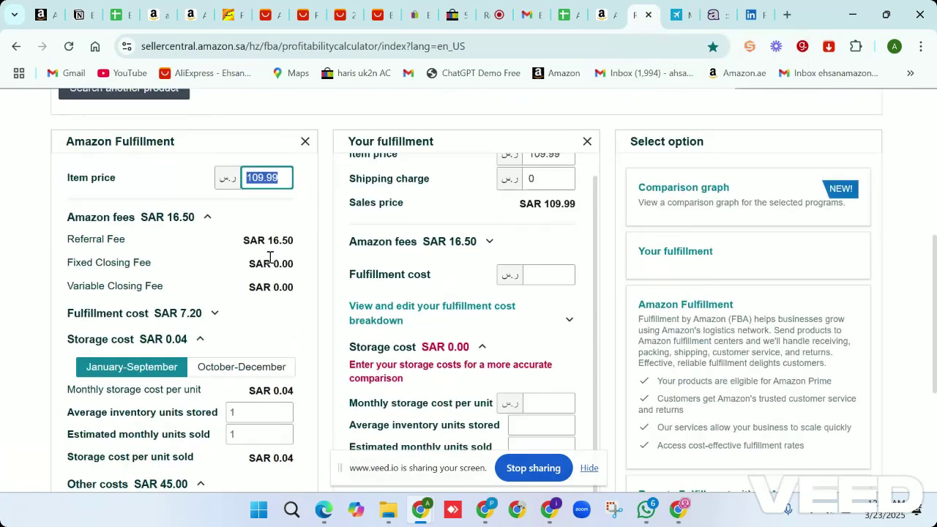
Copy the AWH utensil set's ASIN from the SellerSprite data on its Amazon listing
{"action": "left_click", "coordinate": [198, 15]}
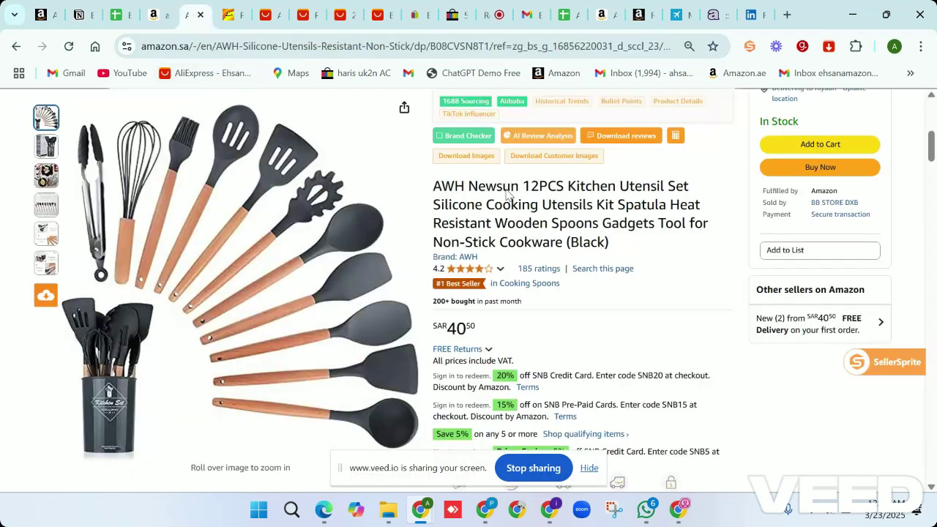
{"action": "scroll", "coordinate": [504, 212], "scroll_direction": "up", "scroll_amount": 4}
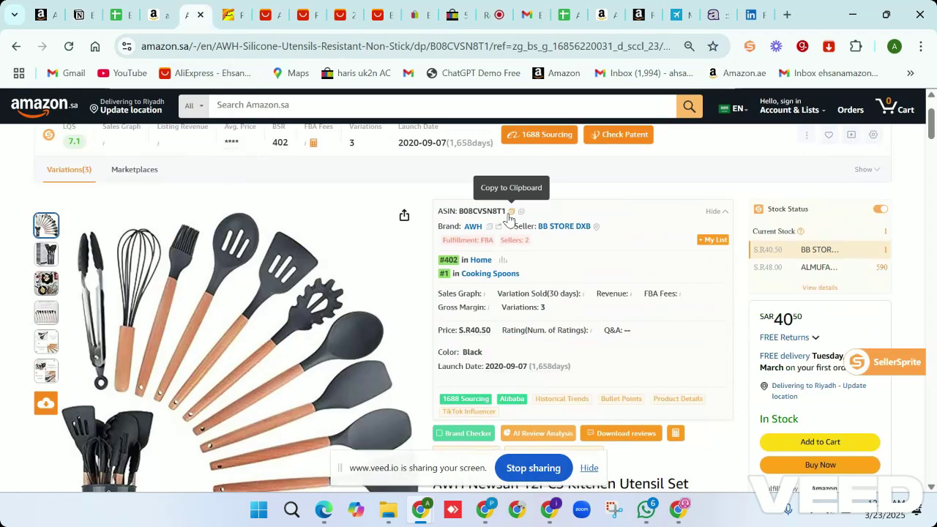
{"action": "left_click", "coordinate": [510, 212]}
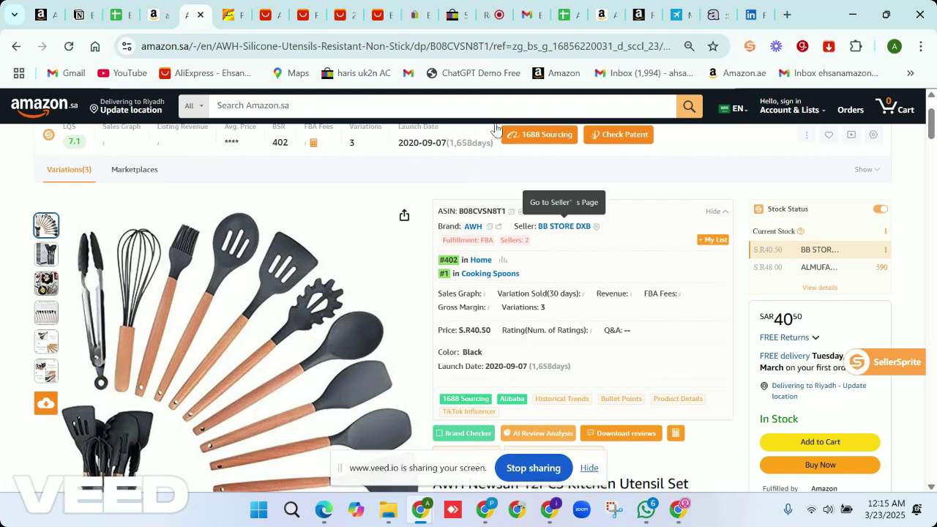
Start a new product search in the Amazon Revenue Calculator for ASIN B08CVSN8T1 in the SA store
{"action": "left_click", "coordinate": [647, 9]}
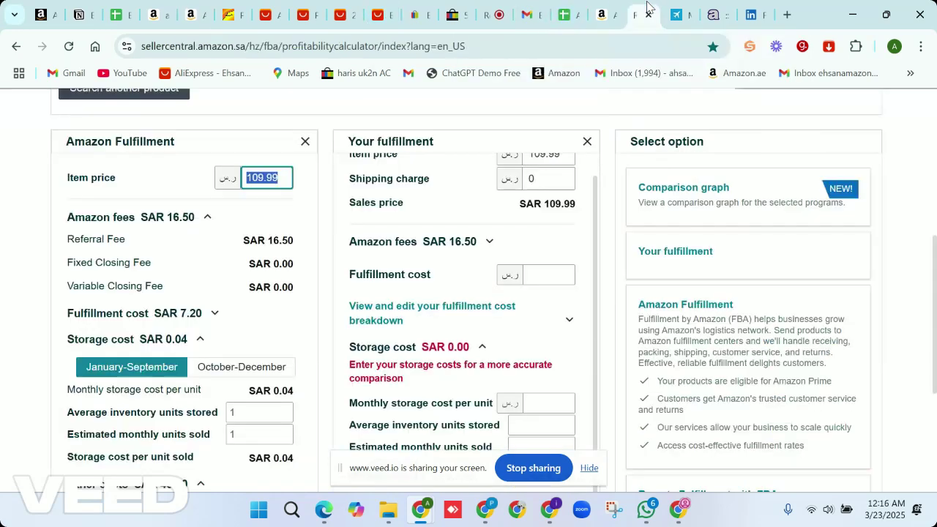
{"action": "scroll", "coordinate": [195, 169], "scroll_direction": "up", "scroll_amount": 3}
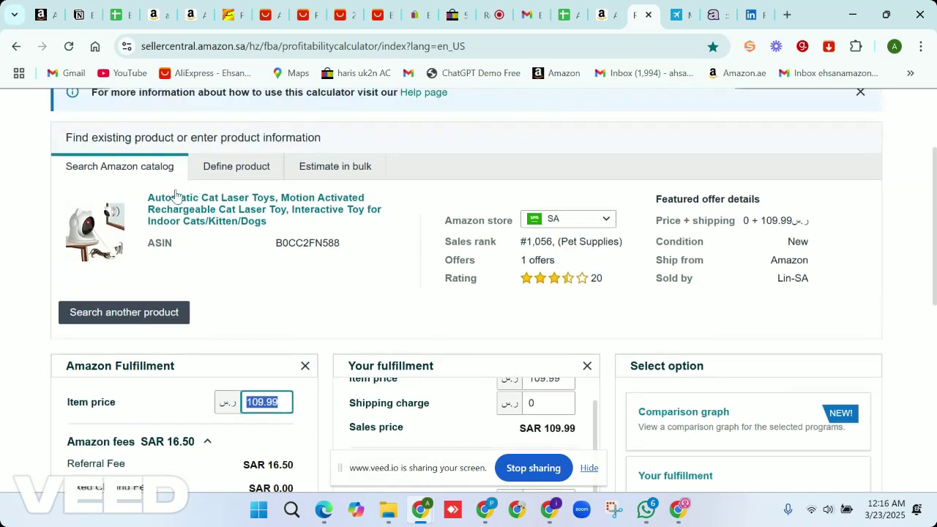
{"action": "left_click", "coordinate": [146, 321]}
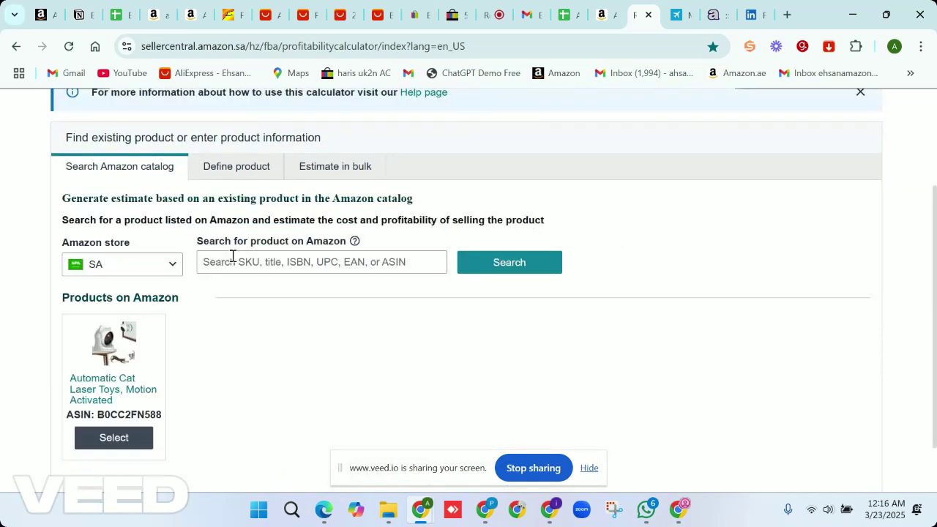
{"action": "left_click", "coordinate": [232, 256]}
{"action": "key", "text": "ctrl+v"}
{"action": "key", "text": "Return"}
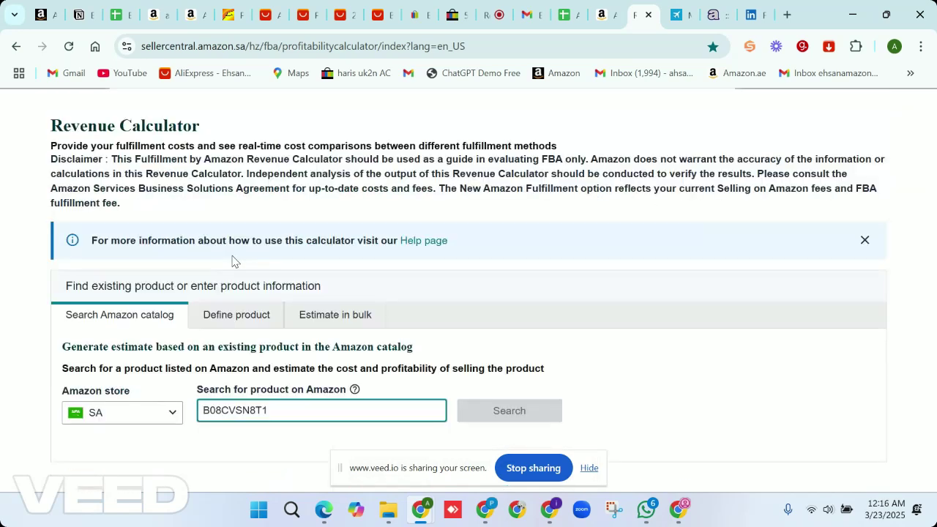
Select the AWH Silicone Cooking Utensil Set 12 PCS from the product results and set its Amazon Fulfillment item price to SAR 40
{"action": "scroll", "coordinate": [265, 304], "scroll_direction": "down", "scroll_amount": 2}
{"action": "scroll", "coordinate": [265, 305], "scroll_direction": "down", "scroll_amount": 1}
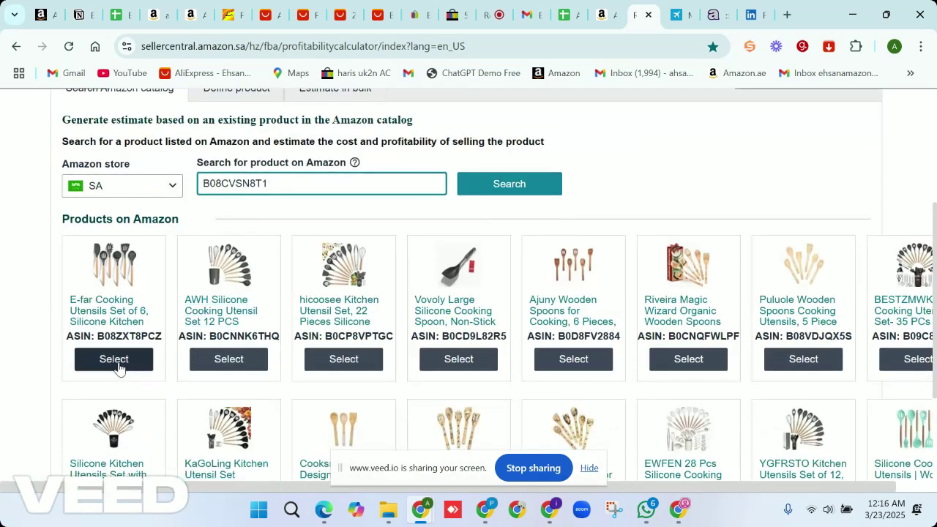
{"action": "left_click", "coordinate": [228, 359]}
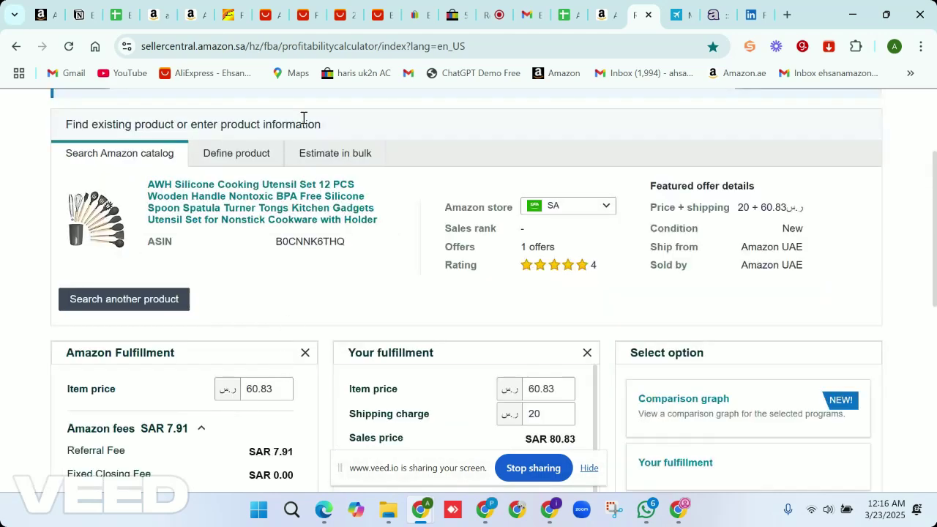
{"action": "double_click", "coordinate": [256, 388]}
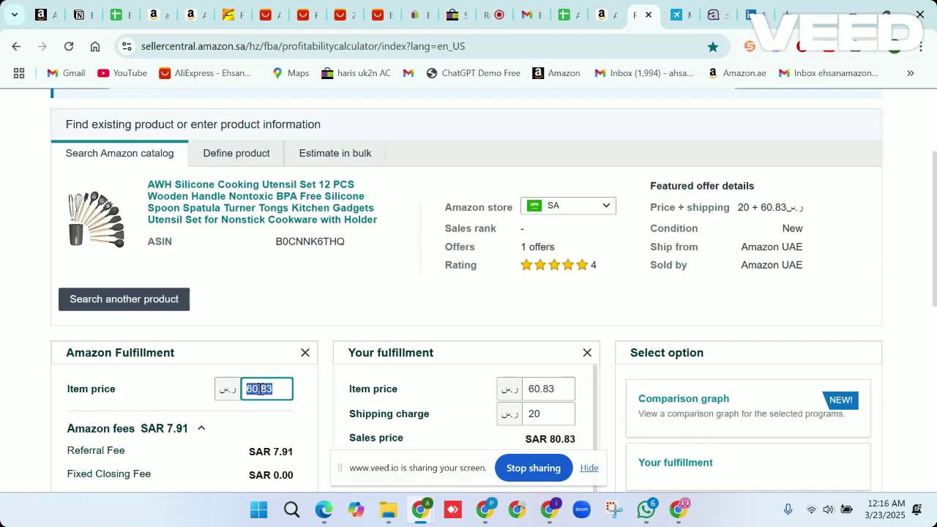
{"action": "type", "text": "40"}
Review the Amazon fees, recheck the Alibaba supplier prices and set the Amazon Fulfillment cost of goods sold to SAR 20
{"action": "scroll", "coordinate": [280, 428], "scroll_direction": "down", "scroll_amount": 4}
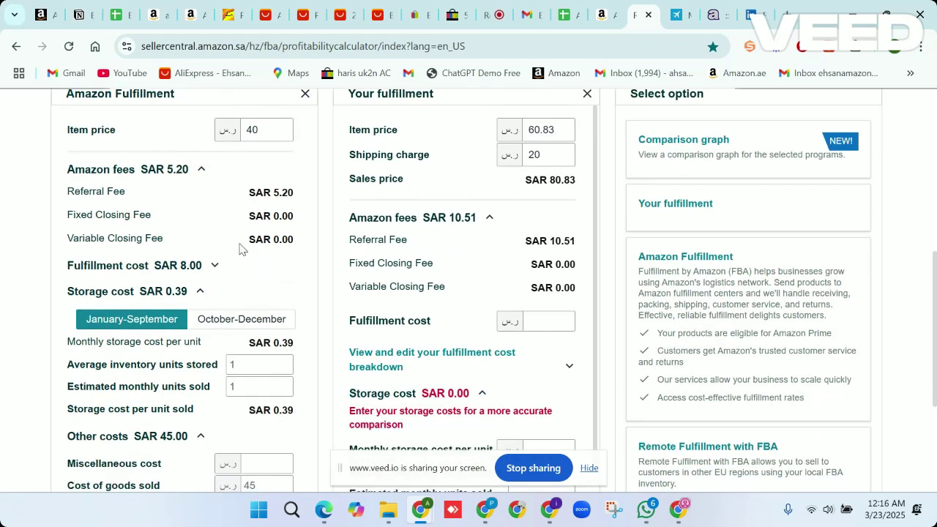
{"action": "double_click", "coordinate": [264, 196]}
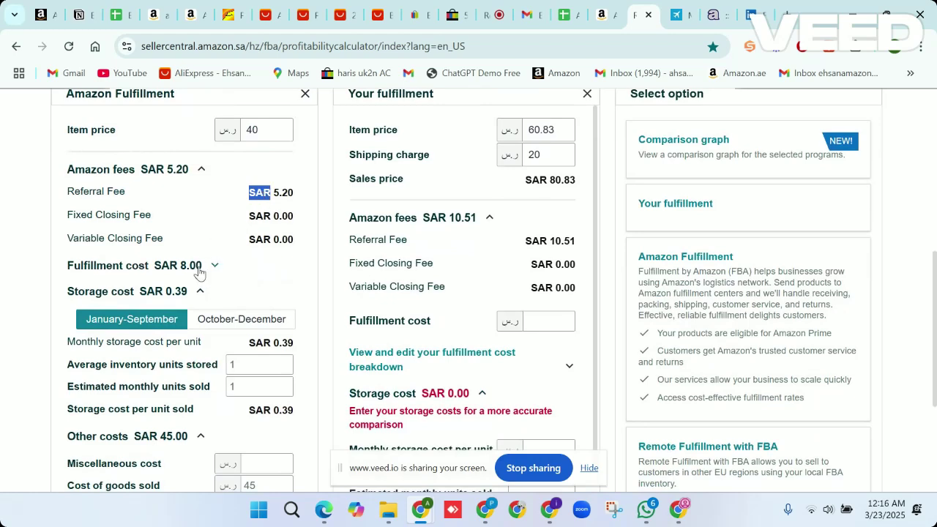
{"action": "scroll", "coordinate": [192, 291], "scroll_direction": "down", "scroll_amount": 3}
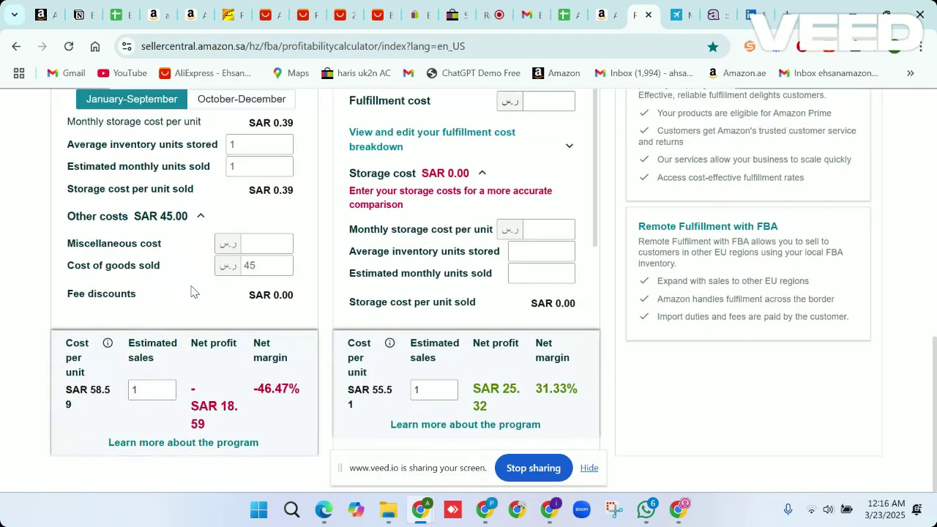
{"action": "left_click", "coordinate": [254, 268]}
{"action": "double_click", "coordinate": [257, 267]}
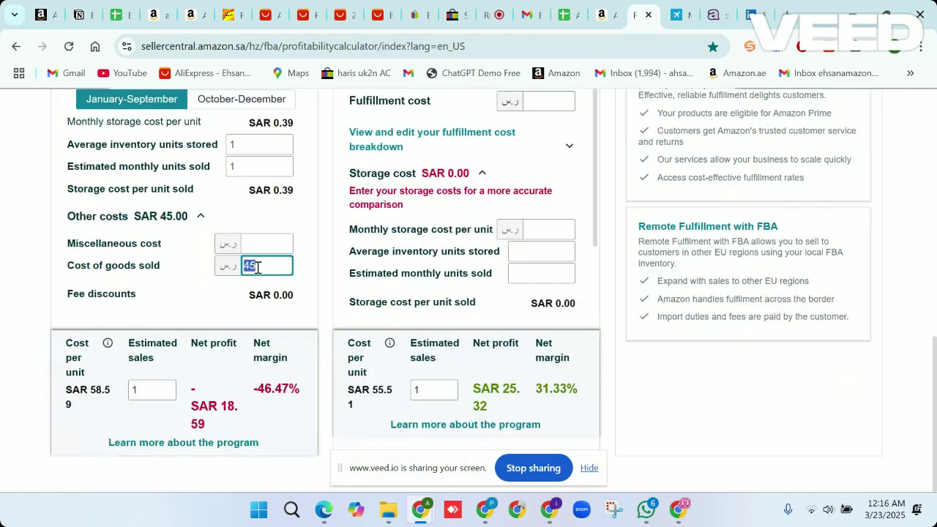
{"action": "scroll", "coordinate": [257, 267], "scroll_direction": "up", "scroll_amount": 5}
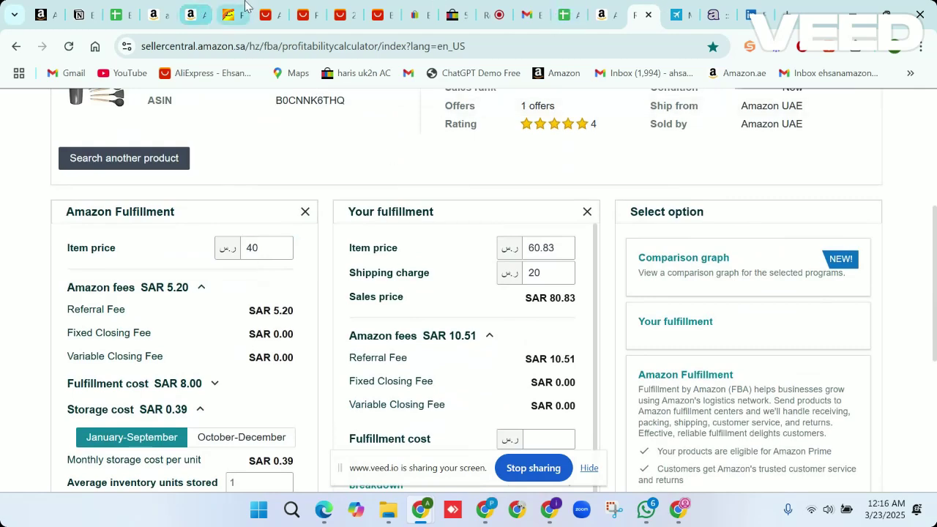
{"action": "left_click", "coordinate": [245, 7]}
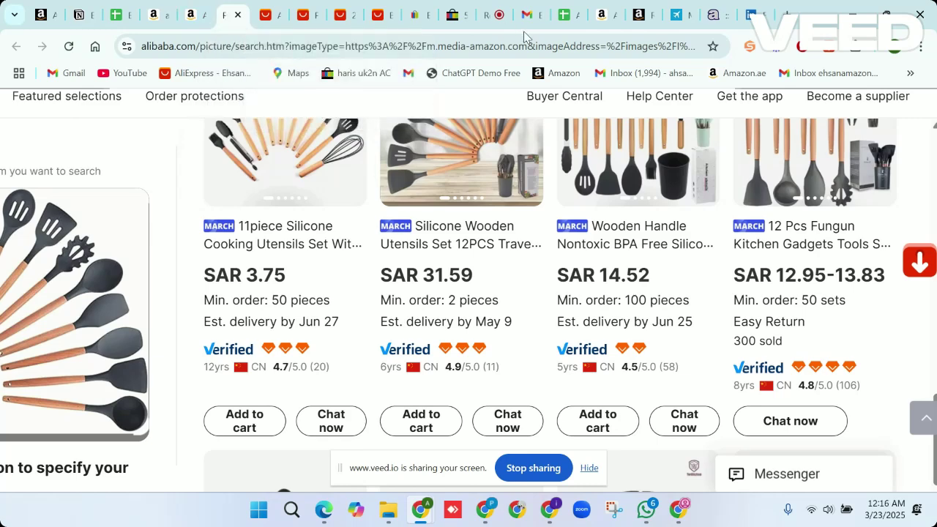
{"action": "left_click", "coordinate": [641, 15]}
{"action": "scroll", "coordinate": [283, 338], "scroll_direction": "down", "scroll_amount": 3}
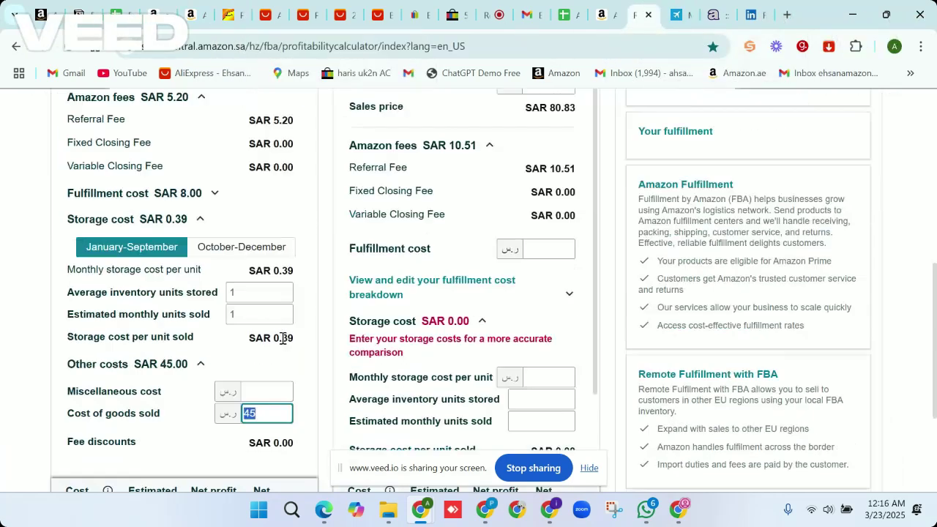
{"action": "scroll", "coordinate": [283, 338], "scroll_direction": "down", "scroll_amount": 2}
{"action": "type", "text": "20"}
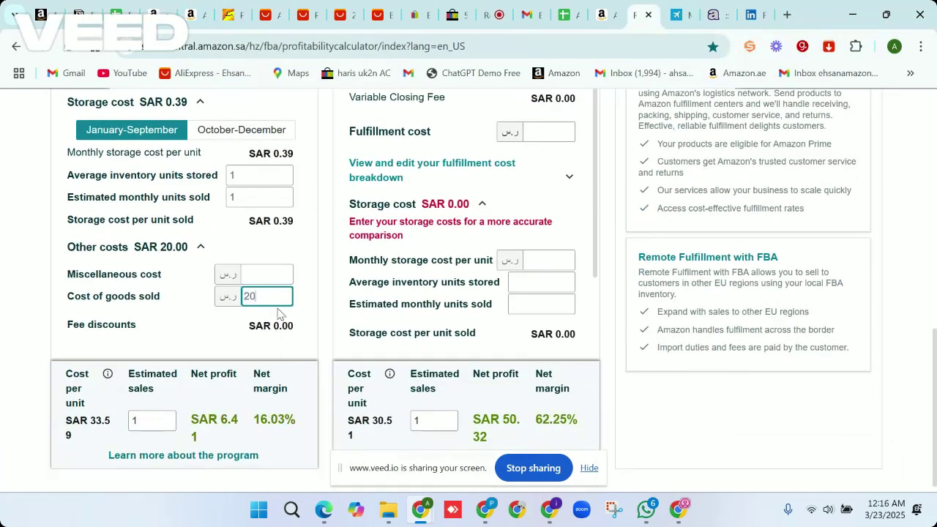
{"action": "left_click", "coordinate": [205, 346]}
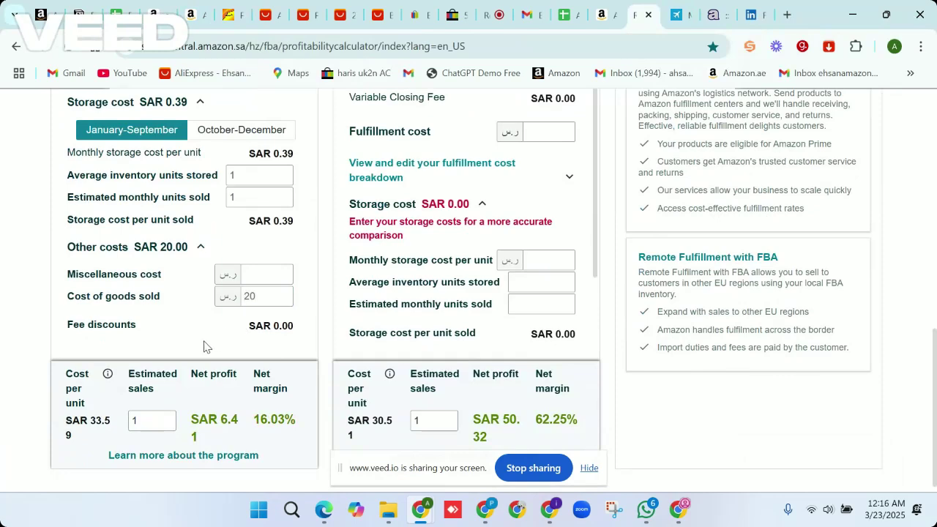
Examine the Amazon Fulfillment cost breakdown, cost per unit, net profit and net margin for the utensil set
{"action": "scroll", "coordinate": [259, 314], "scroll_direction": "up", "scroll_amount": 1}
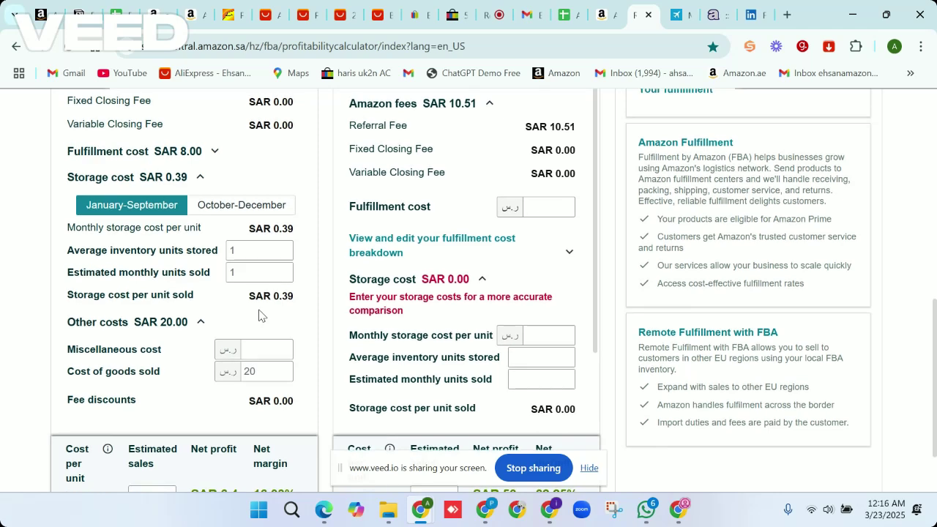
{"action": "scroll", "coordinate": [259, 315], "scroll_direction": "down", "scroll_amount": 1}
{"action": "scroll", "coordinate": [259, 315], "scroll_direction": "up", "scroll_amount": 3}
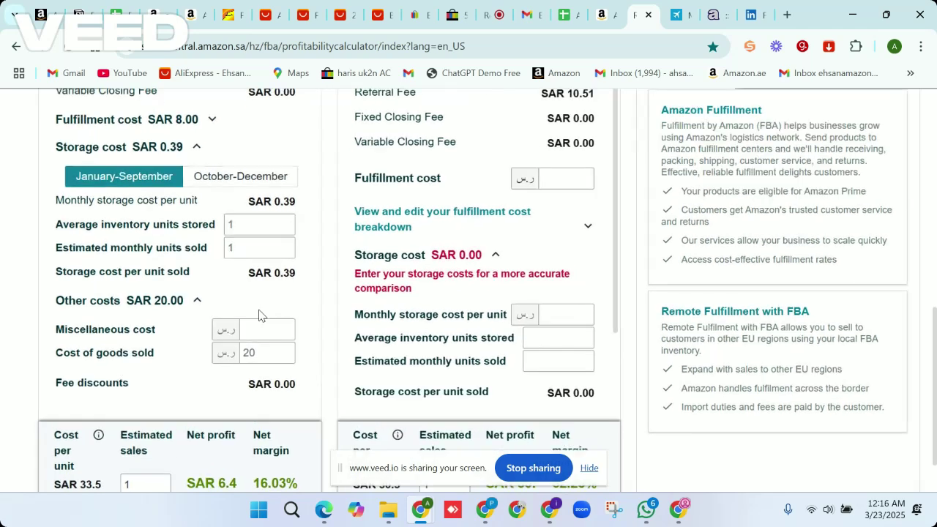
{"action": "scroll", "coordinate": [259, 315], "scroll_direction": "down", "scroll_amount": 2}
{"action": "scroll", "coordinate": [259, 315], "scroll_direction": "down", "scroll_amount": 1}
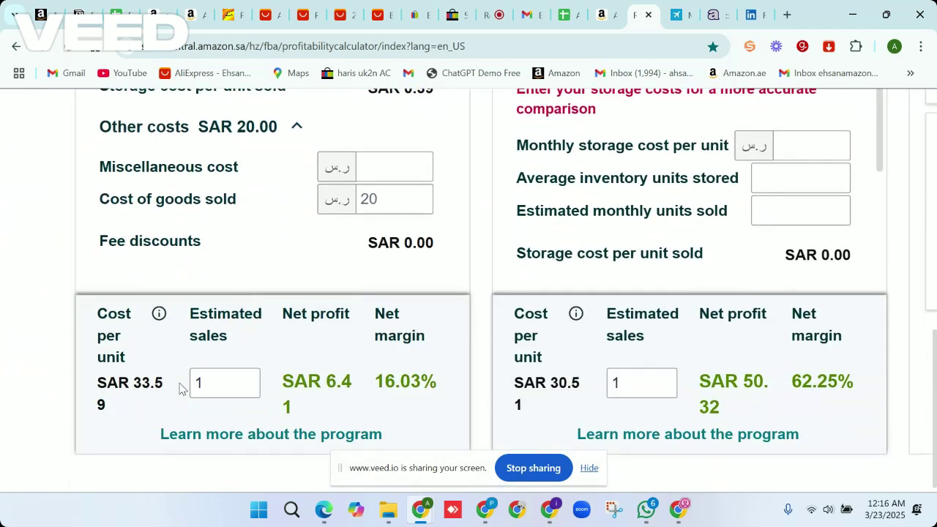
{"action": "double_click", "coordinate": [157, 390]}
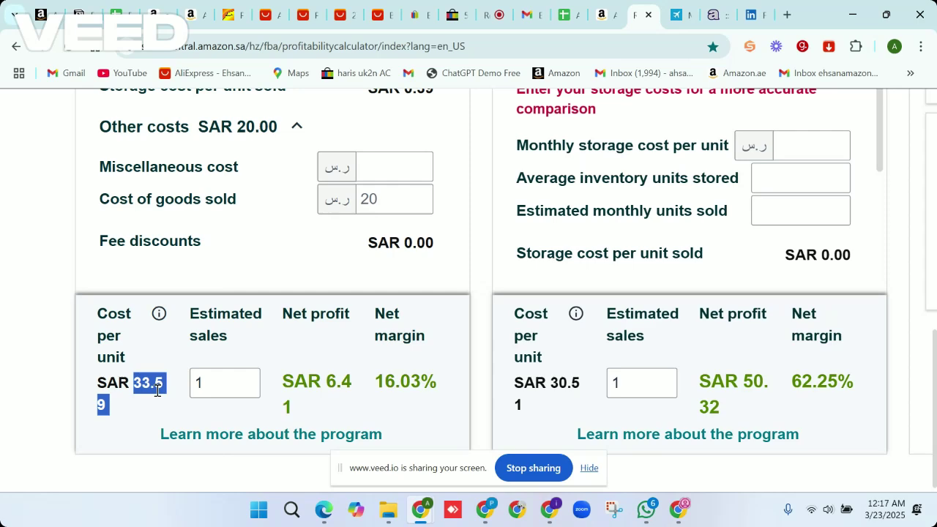
{"action": "scroll", "coordinate": [159, 361], "scroll_direction": "up", "scroll_amount": 1}
{"action": "scroll", "coordinate": [159, 361], "scroll_direction": "down", "scroll_amount": 1}
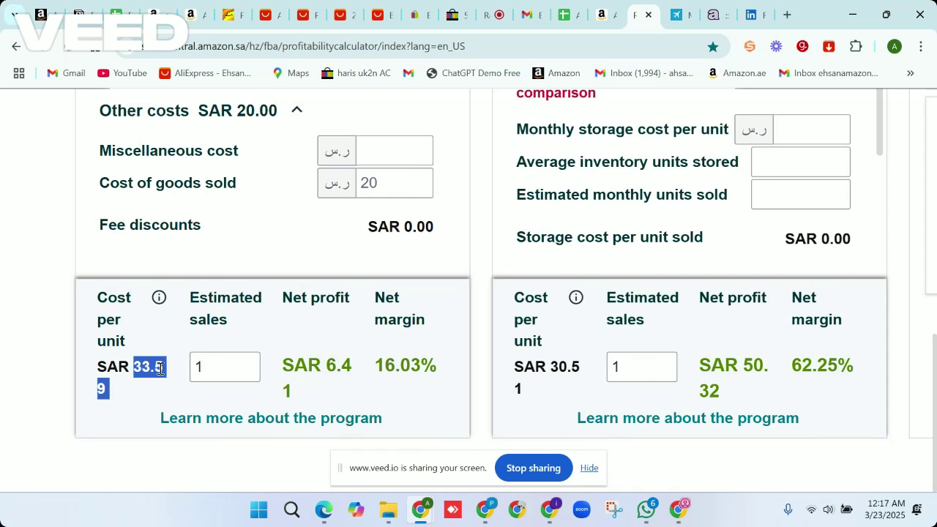
{"action": "left_click", "coordinate": [251, 362]}
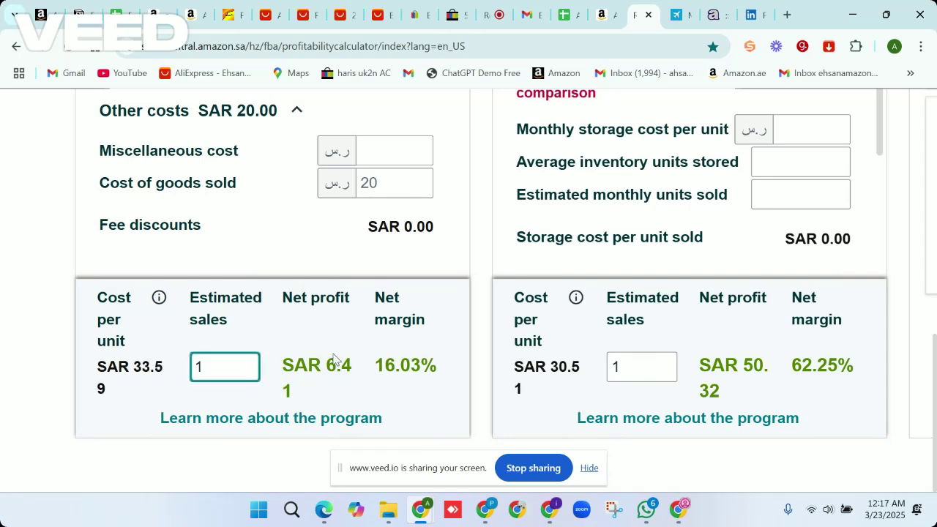
{"action": "double_click", "coordinate": [334, 360]}
{"action": "double_click", "coordinate": [385, 366]}
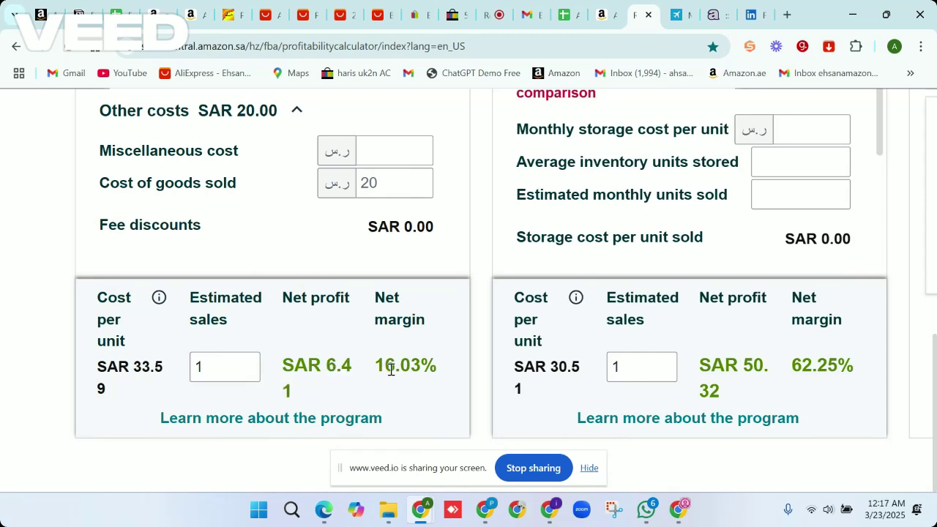
Set the Amazon Fulfillment estimated sales to 100 units and check the total net profit
{"action": "left_click", "coordinate": [229, 375]}
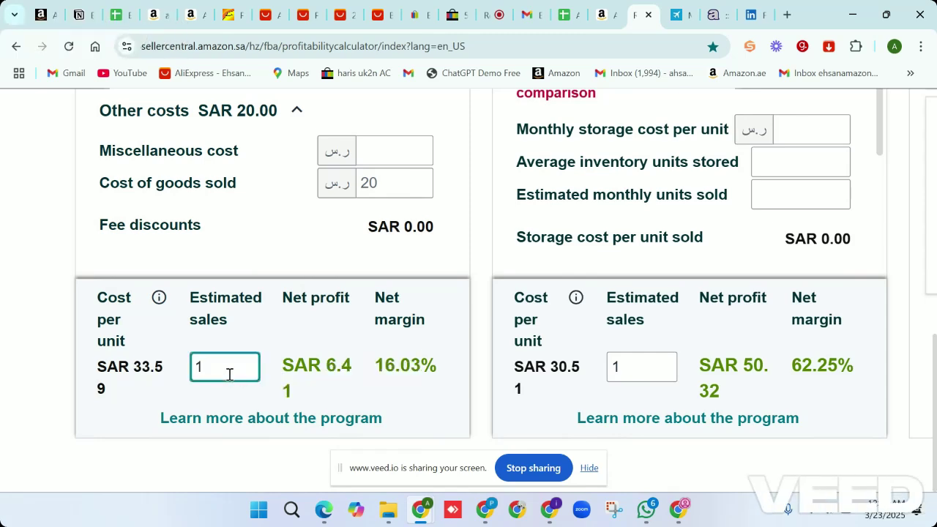
{"action": "key", "text": "BackSpace"}
{"action": "type", "text": "100"}
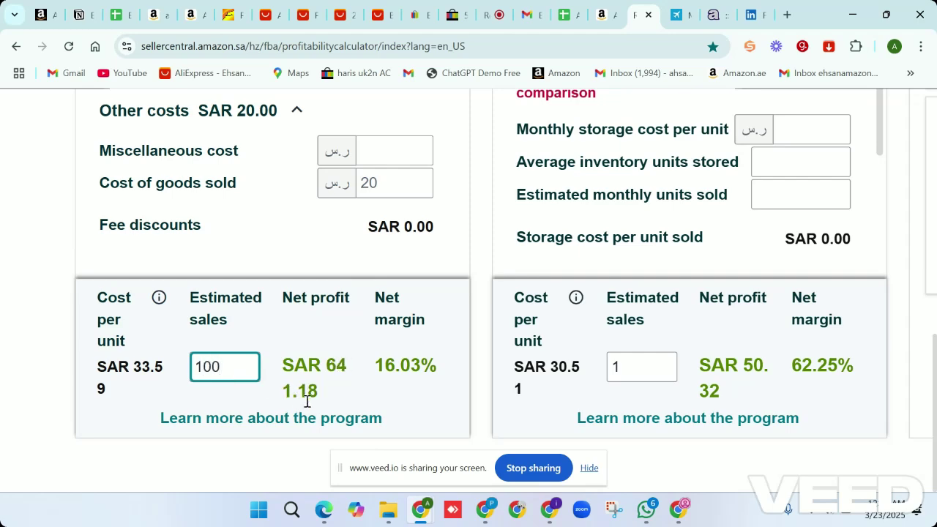
{"action": "left_click", "coordinate": [334, 409]}
{"action": "double_click", "coordinate": [333, 366]}
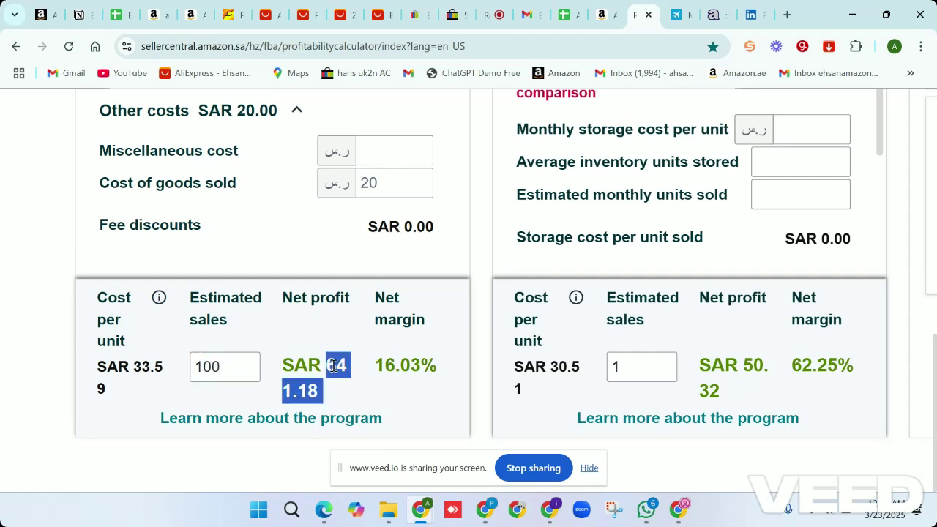
{"action": "scroll", "coordinate": [332, 366], "scroll_direction": "up", "scroll_amount": 3}
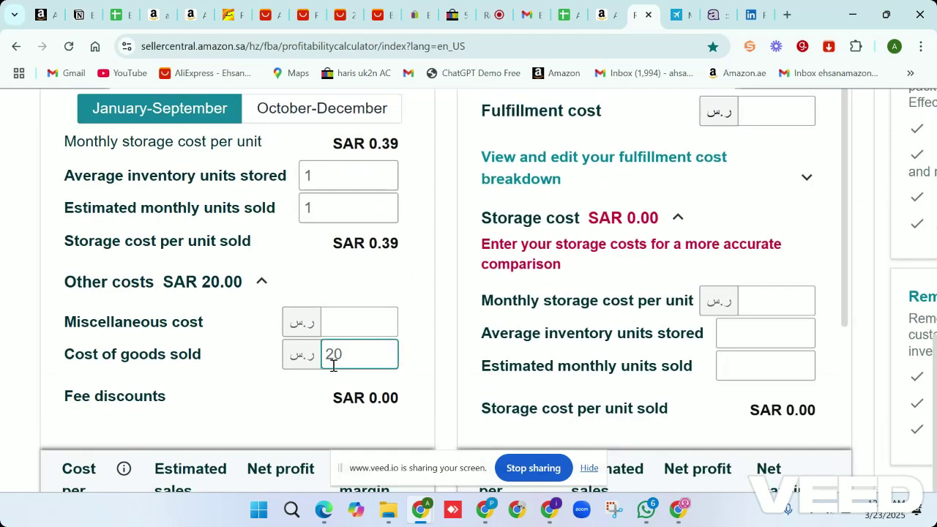
{"action": "key", "text": "ctrl+minus"}
{"action": "key", "text": "ctrl+minus"}
{"action": "key", "text": "ctrl+minus"}
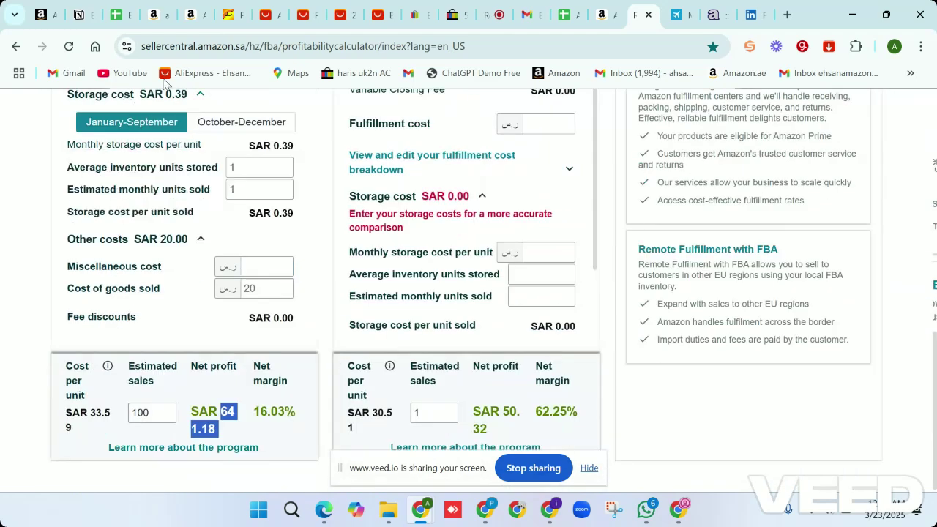
Return to the AWH utensil set's Amazon listing and open the storefront of its seller, BB STORE DXB
{"action": "left_click", "coordinate": [150, 13]}
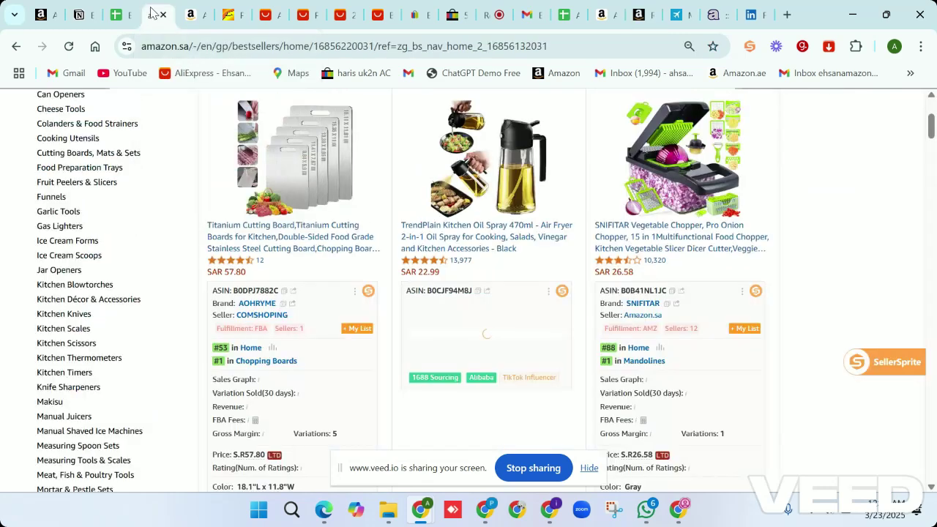
{"action": "left_click", "coordinate": [204, 14]}
{"action": "scroll", "coordinate": [500, 238], "scroll_direction": "down", "scroll_amount": 4}
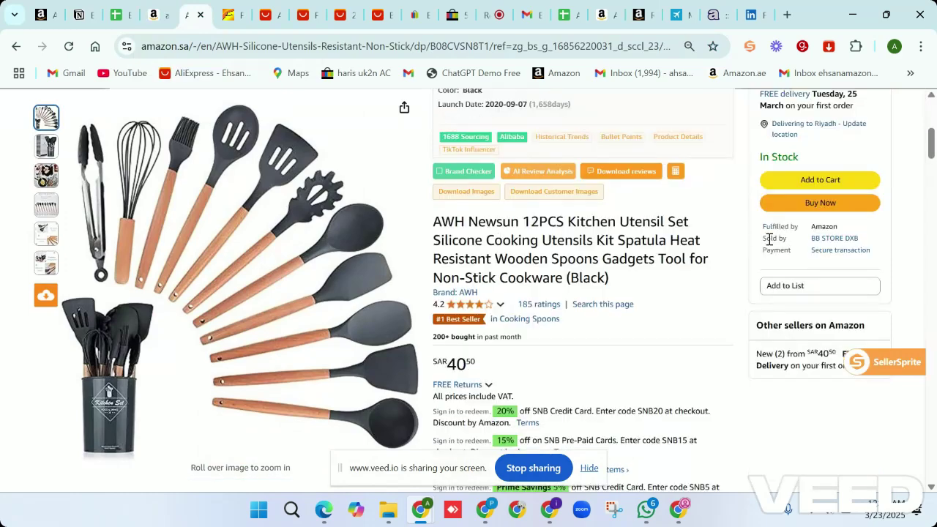
{"action": "scroll", "coordinate": [790, 217], "scroll_direction": "up", "scroll_amount": 5, "text": "ctrl"}
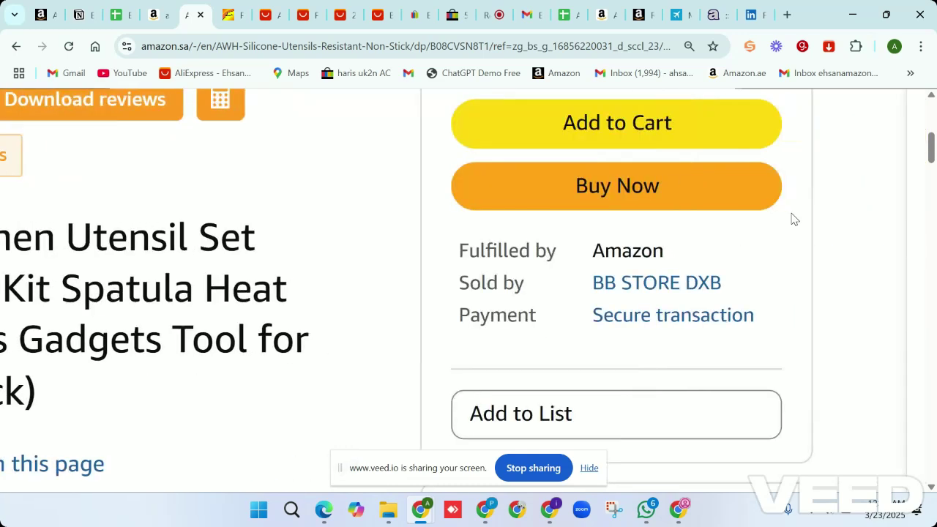
{"action": "left_click", "coordinate": [680, 291]}
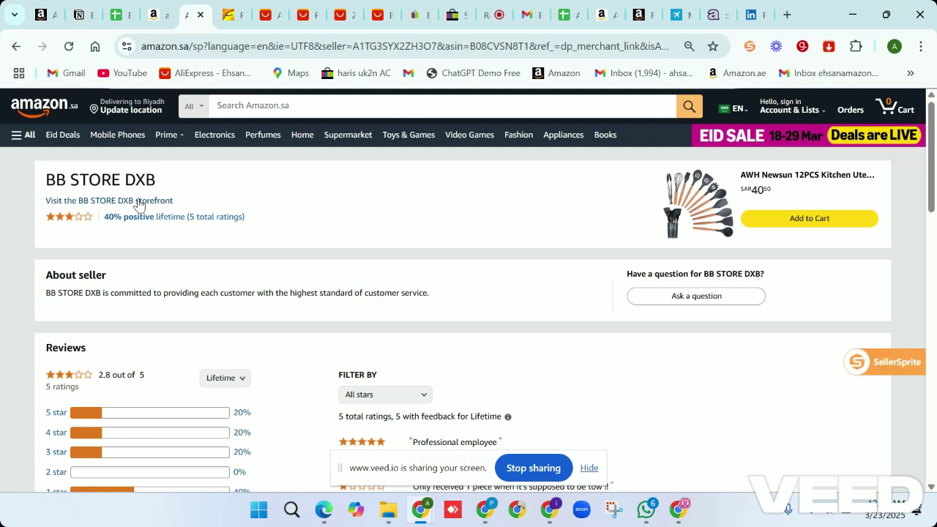
{"action": "left_click", "coordinate": [139, 202]}
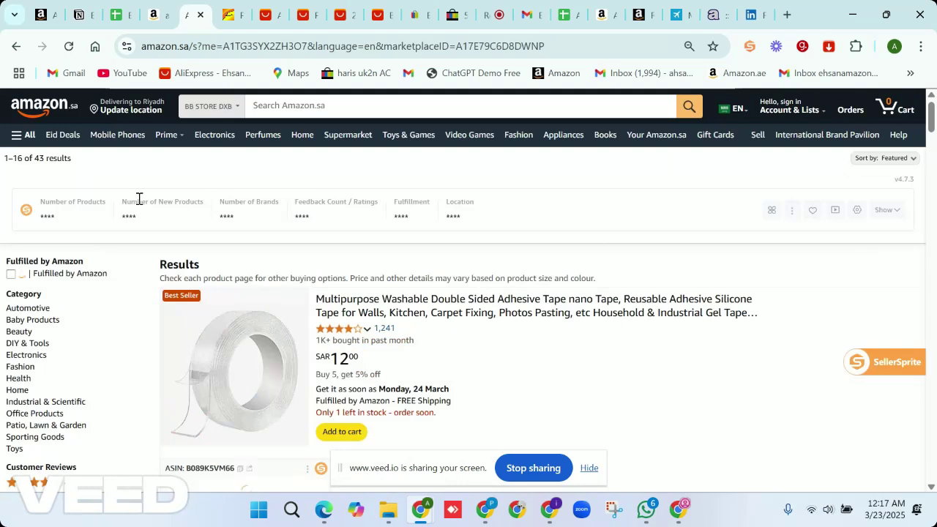
Examine the number of products in the BB STORE DXB storefront and their prices, monthly sales and SellerSprite data
{"action": "double_click", "coordinate": [57, 163]}
{"action": "triple_click", "coordinate": [57, 163]}
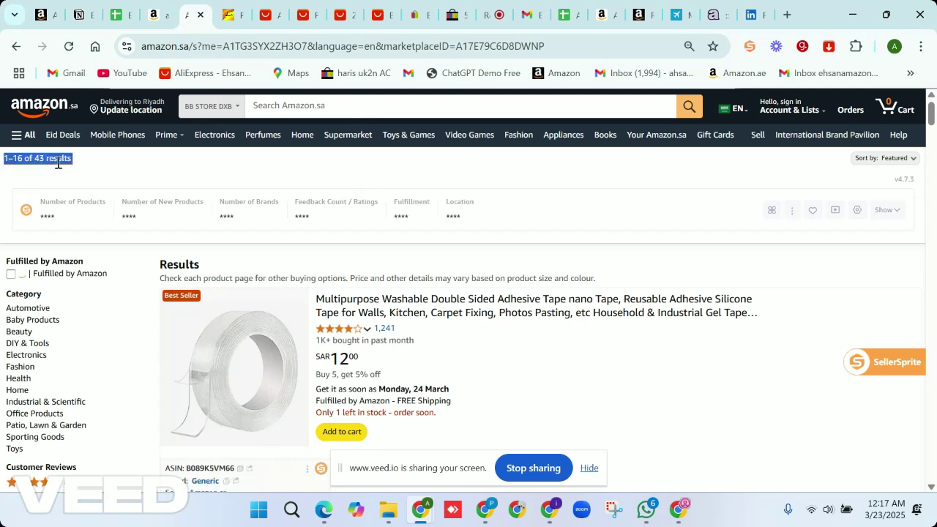
{"action": "scroll", "coordinate": [382, 343], "scroll_direction": "down", "scroll_amount": 7}
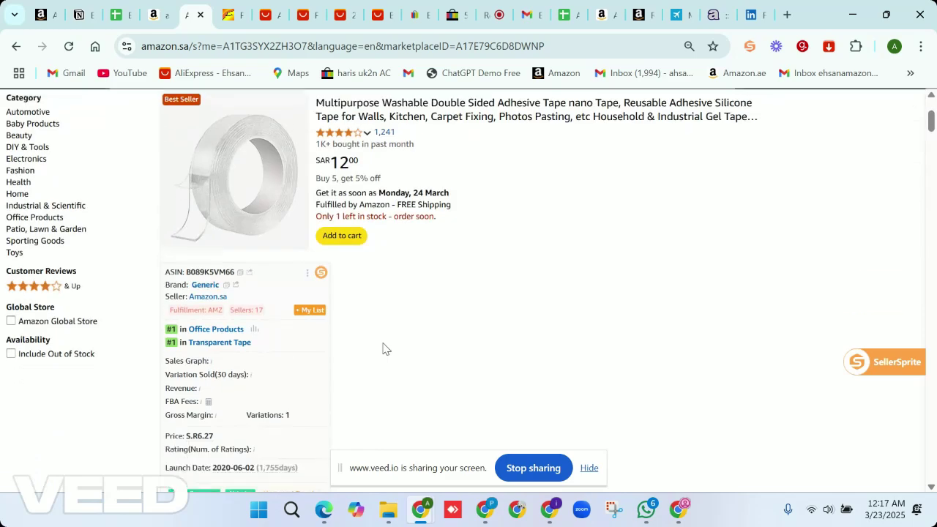
{"action": "scroll", "coordinate": [383, 349], "scroll_direction": "down", "scroll_amount": 10}
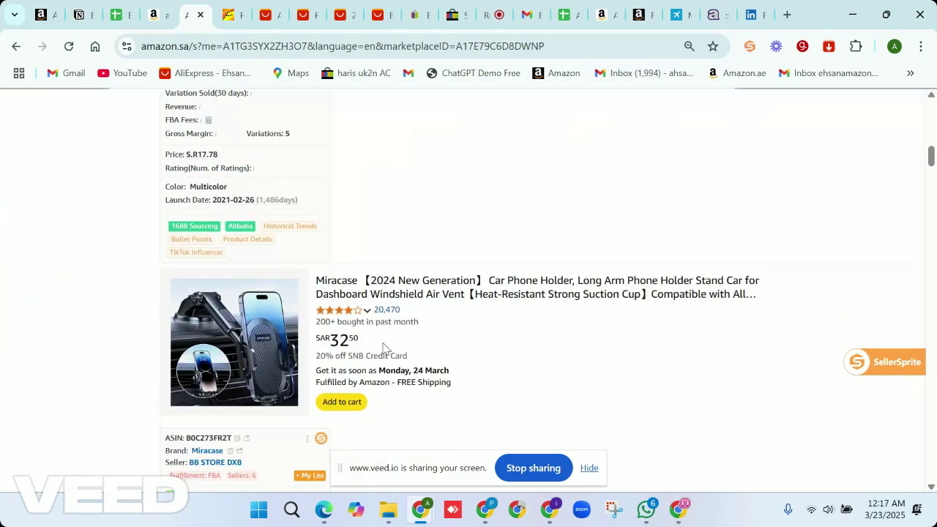
{"action": "scroll", "coordinate": [397, 322], "scroll_direction": "down", "scroll_amount": 7}
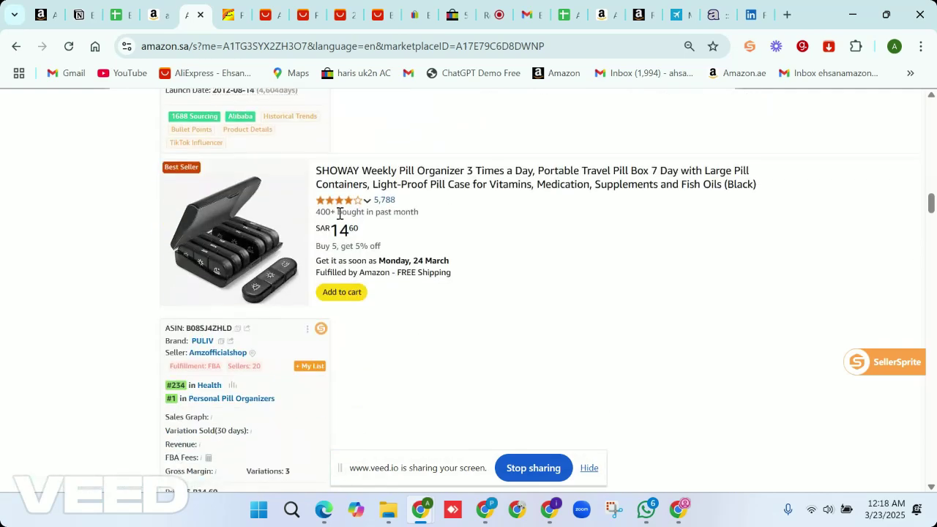
{"action": "scroll", "coordinate": [338, 213], "scroll_direction": "down", "scroll_amount": 3}
{"action": "scroll", "coordinate": [339, 218], "scroll_direction": "down", "scroll_amount": 4}
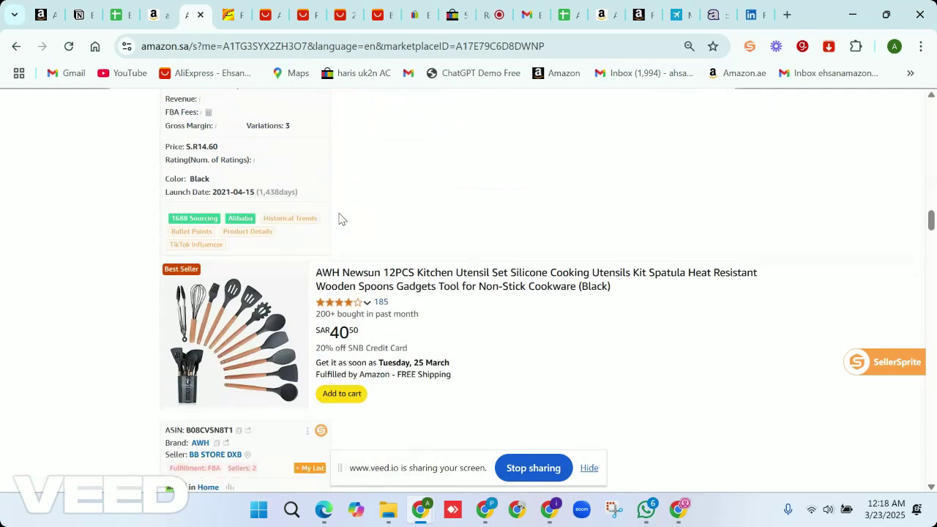
{"action": "scroll", "coordinate": [339, 218], "scroll_direction": "down", "scroll_amount": 5}
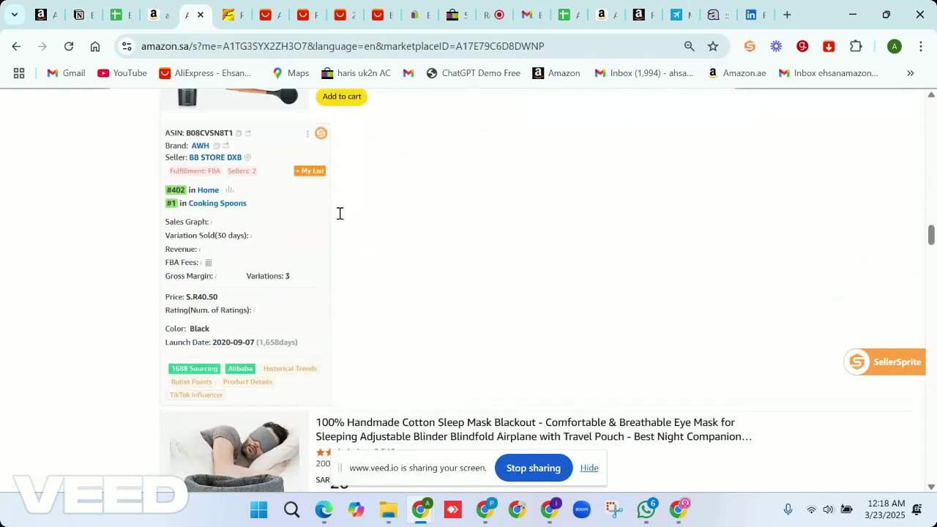
Examine the BB STORE DXB storefront products' prices, recent purchases, Best Sellers ranks and SellerSprite seller data, from the sleep mask onward
{"action": "scroll", "coordinate": [361, 230], "scroll_direction": "down", "scroll_amount": 1}
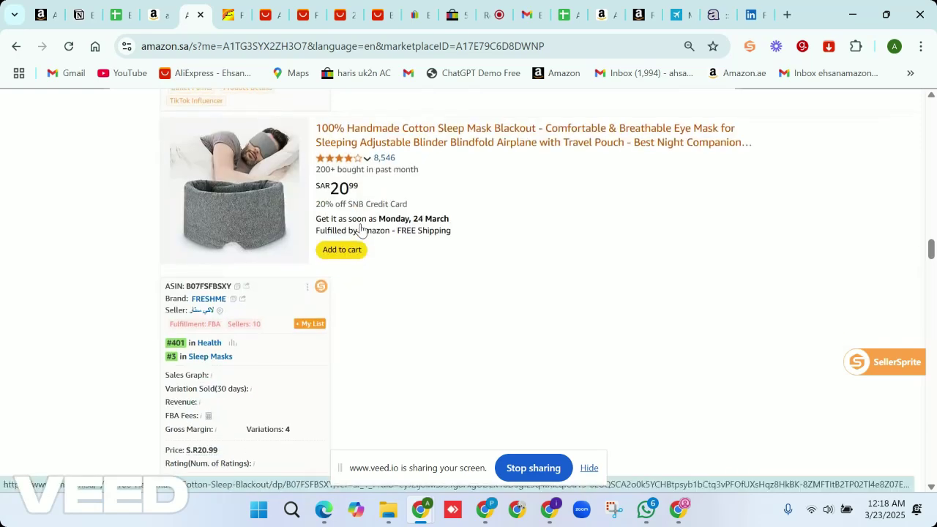
{"action": "scroll", "coordinate": [360, 230], "scroll_direction": "down", "scroll_amount": 8}
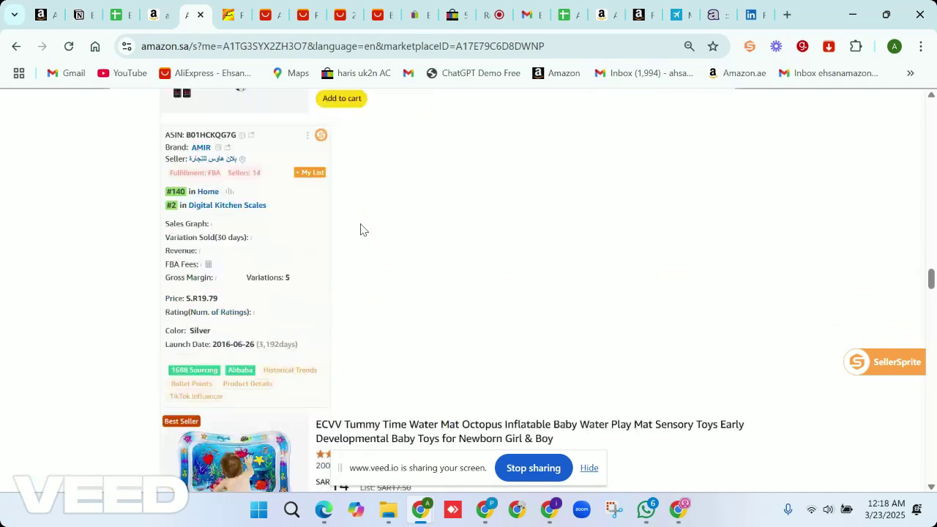
{"action": "scroll", "coordinate": [360, 230], "scroll_direction": "down", "scroll_amount": 4}
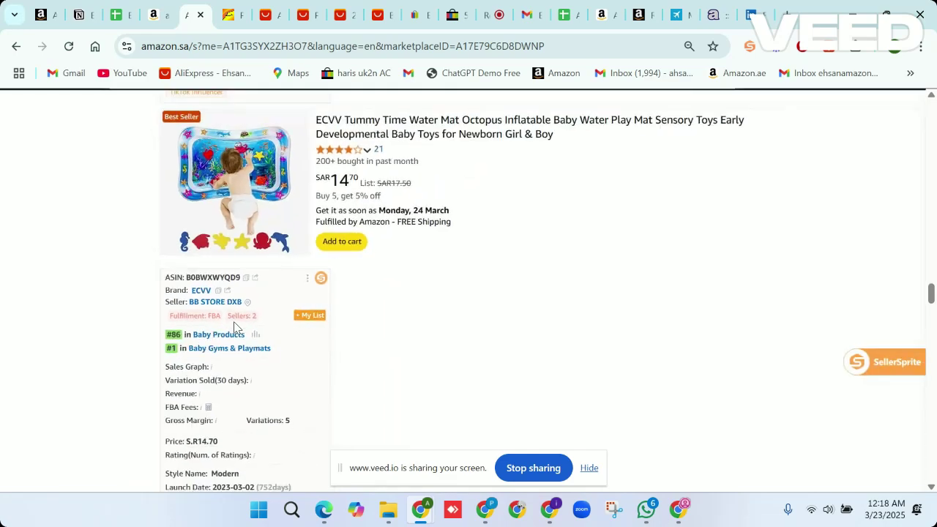
{"action": "scroll", "coordinate": [235, 327], "scroll_direction": "down", "scroll_amount": 4}
{"action": "scroll", "coordinate": [234, 326], "scroll_direction": "down", "scroll_amount": 2}
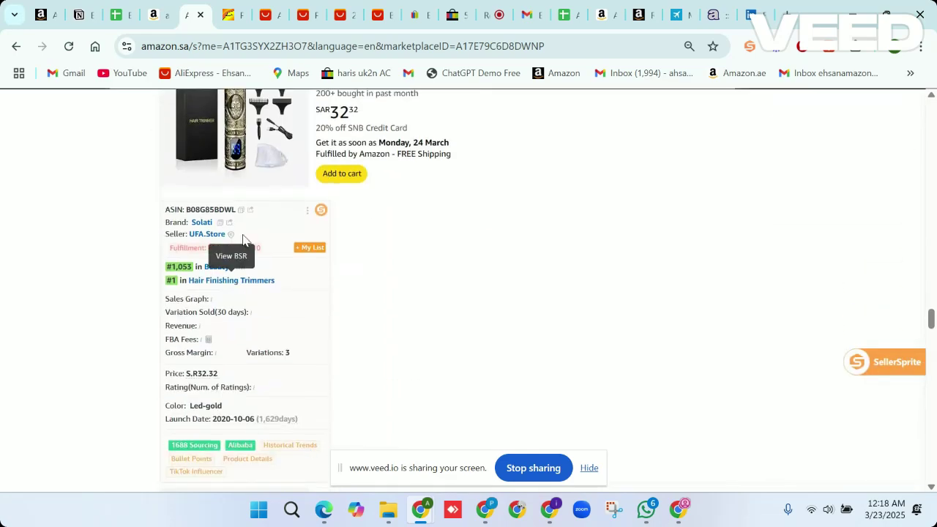
{"action": "scroll", "coordinate": [243, 239], "scroll_direction": "down", "scroll_amount": 5}
{"action": "scroll", "coordinate": [244, 349], "scroll_direction": "down", "scroll_amount": 5}
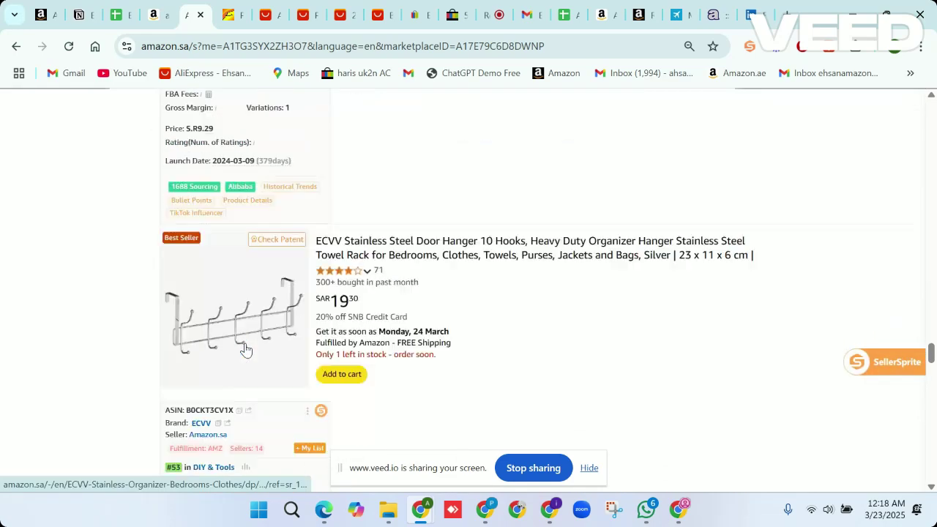
{"action": "scroll", "coordinate": [245, 349], "scroll_direction": "down", "scroll_amount": 3}
{"action": "scroll", "coordinate": [246, 349], "scroll_direction": "up", "scroll_amount": 1}
{"action": "scroll", "coordinate": [245, 349], "scroll_direction": "down", "scroll_amount": 3}
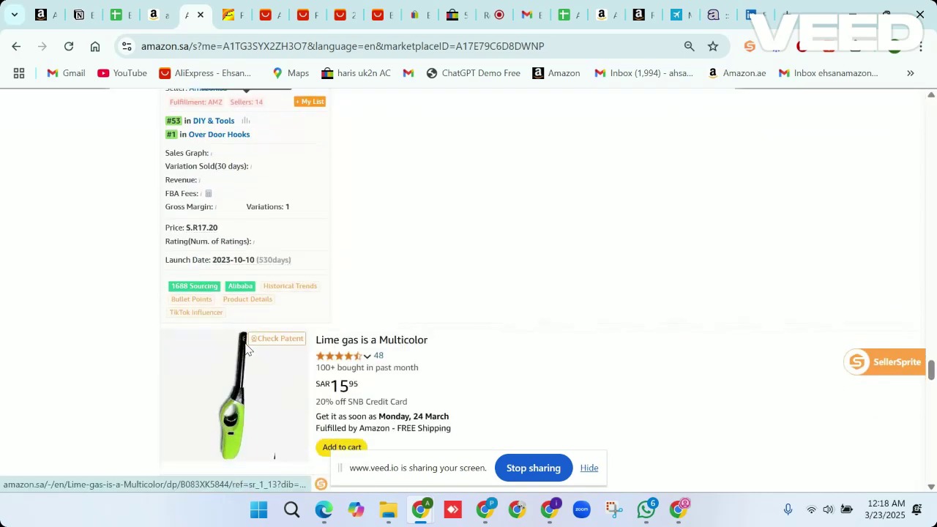
{"action": "scroll", "coordinate": [246, 349], "scroll_direction": "down", "scroll_amount": 2}
{"action": "scroll", "coordinate": [245, 349], "scroll_direction": "down", "scroll_amount": 7}
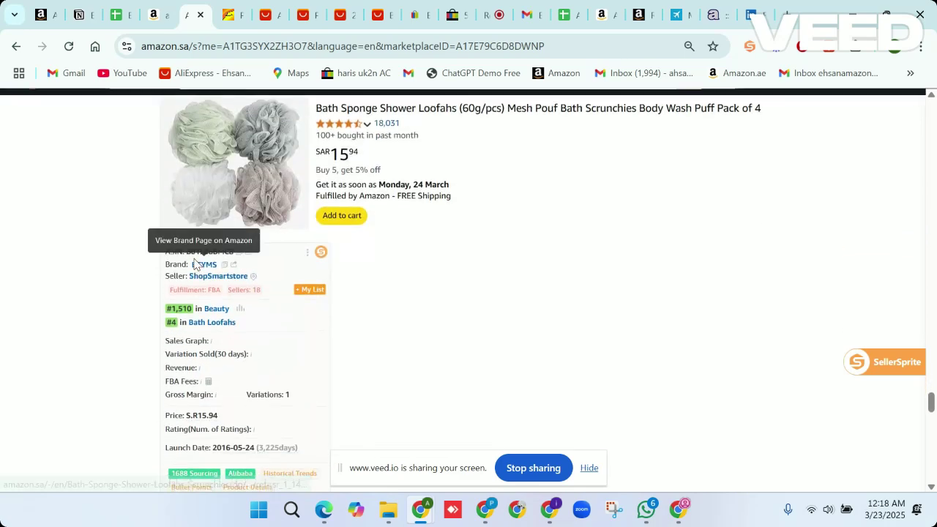
Examine the Bath Sponge Shower Loofahs listing's seller details and its rankings in Beauty and Bath Loofahs
{"action": "scroll", "coordinate": [244, 354], "scroll_direction": "up", "scroll_amount": 1}
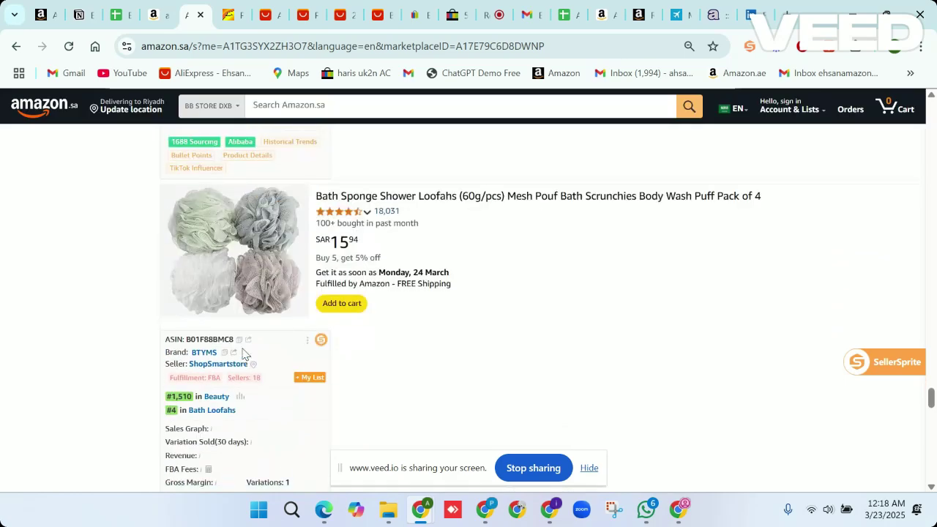
{"action": "scroll", "coordinate": [244, 354], "scroll_direction": "down", "scroll_amount": 1}
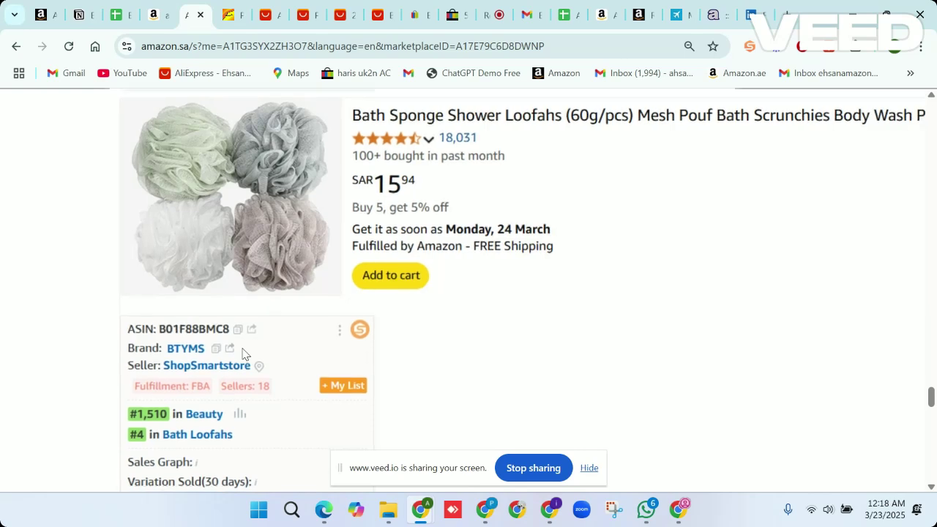
{"action": "scroll", "coordinate": [243, 353], "scroll_direction": "up", "scroll_amount": 1}
{"action": "scroll", "coordinate": [243, 354], "scroll_direction": "down", "scroll_amount": 1}
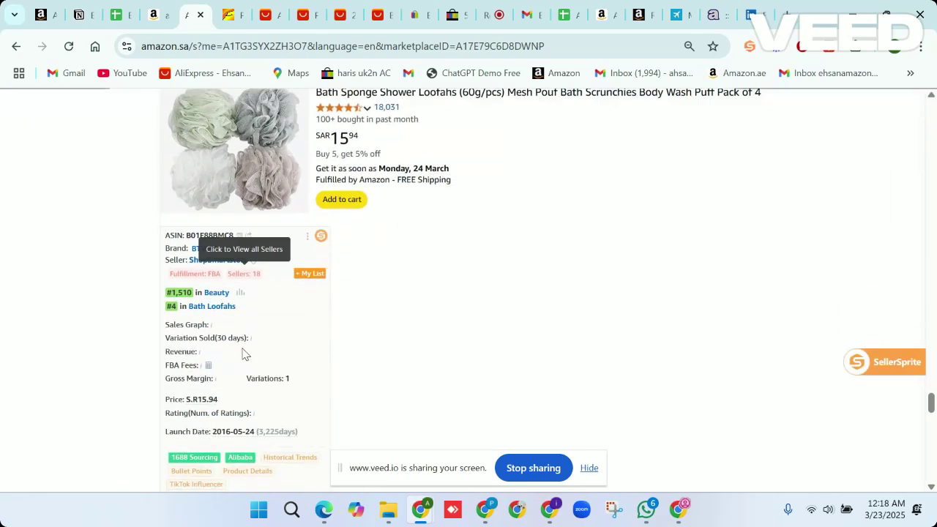
{"action": "triple_click", "coordinate": [181, 293]}
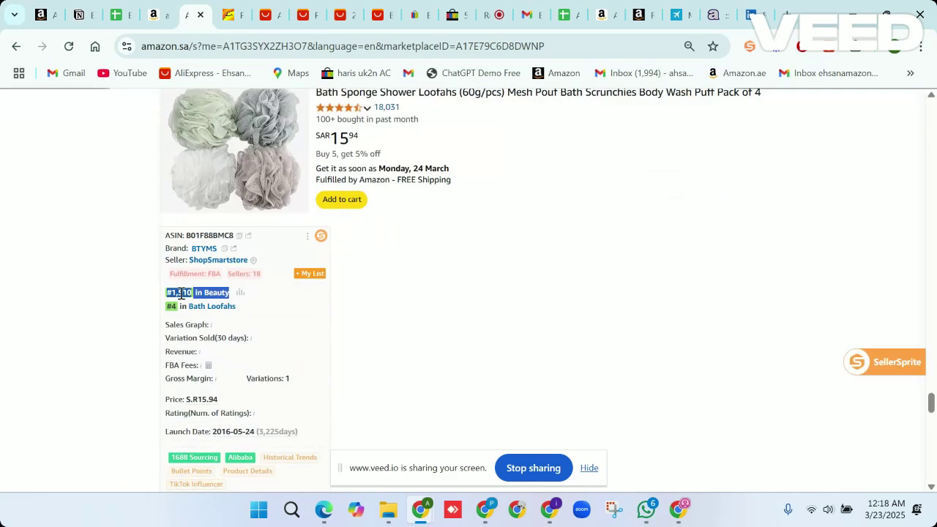
{"action": "left_click", "coordinate": [388, 316]}
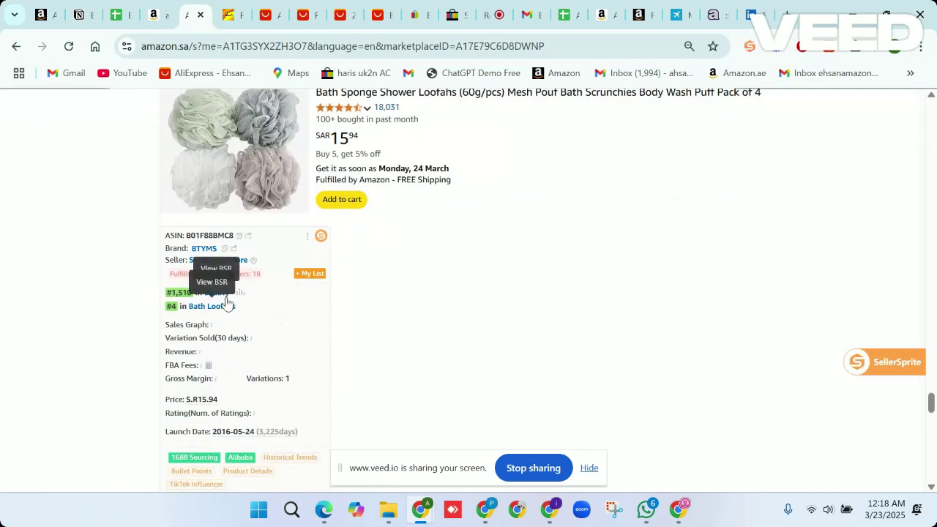
Review the remaining products on the storefront's first page, including the monster trucks and electric air pump, and check the page count
{"action": "scroll", "coordinate": [227, 302], "scroll_direction": "down", "scroll_amount": 4}
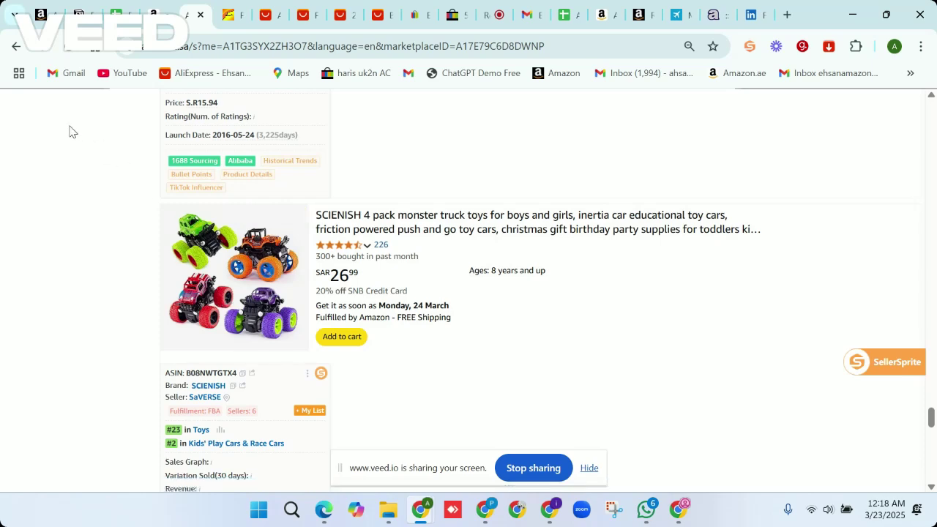
{"action": "scroll", "coordinate": [330, 339], "scroll_direction": "down", "scroll_amount": 3}
{"action": "scroll", "coordinate": [329, 340], "scroll_direction": "down", "scroll_amount": 6}
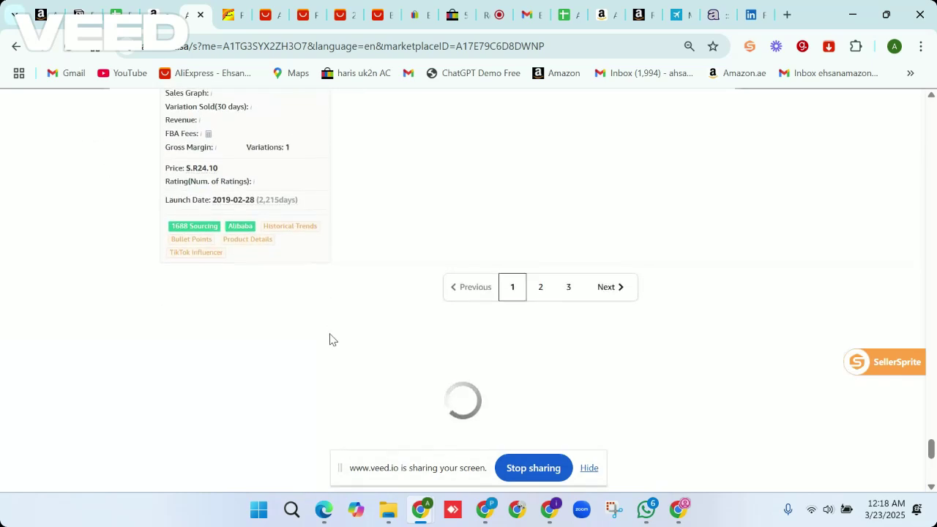
{"action": "scroll", "coordinate": [329, 339], "scroll_direction": "up", "scroll_amount": 4}
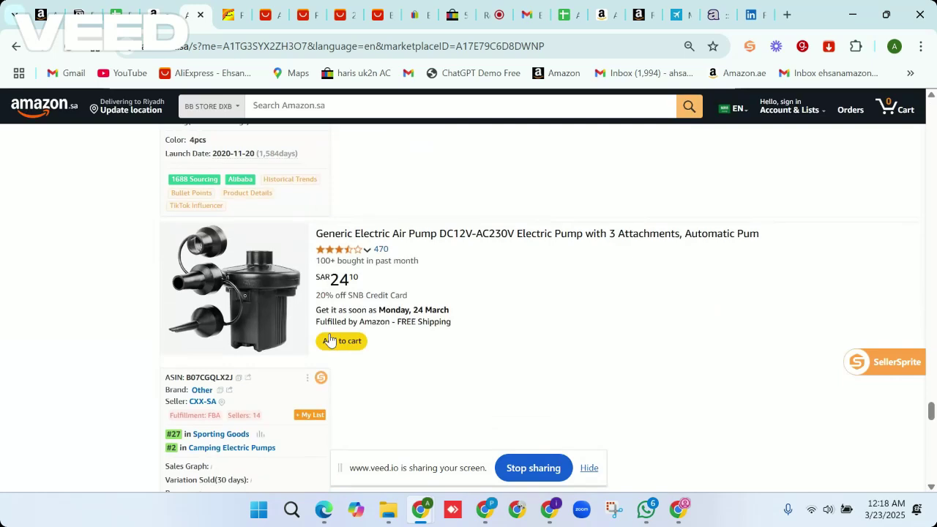
{"action": "scroll", "coordinate": [329, 340], "scroll_direction": "down", "scroll_amount": 1}
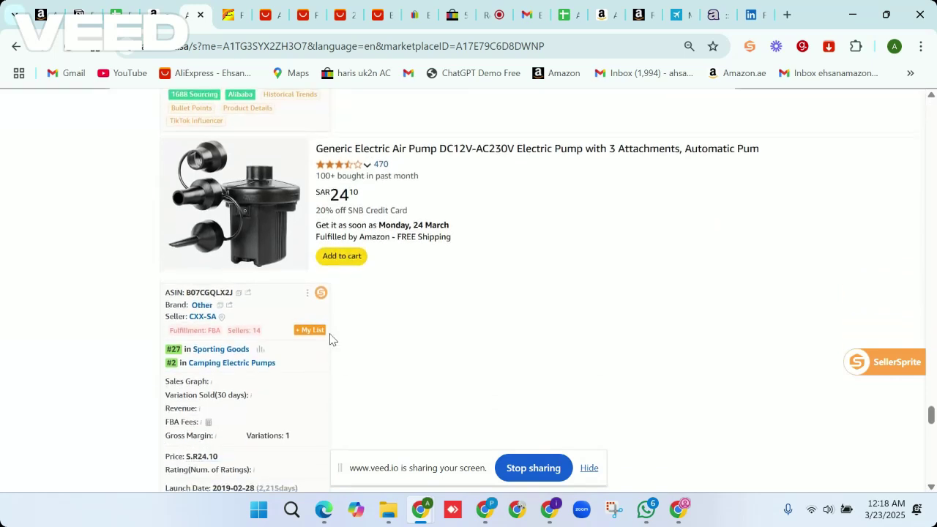
{"action": "scroll", "coordinate": [329, 340], "scroll_direction": "down", "scroll_amount": 3}
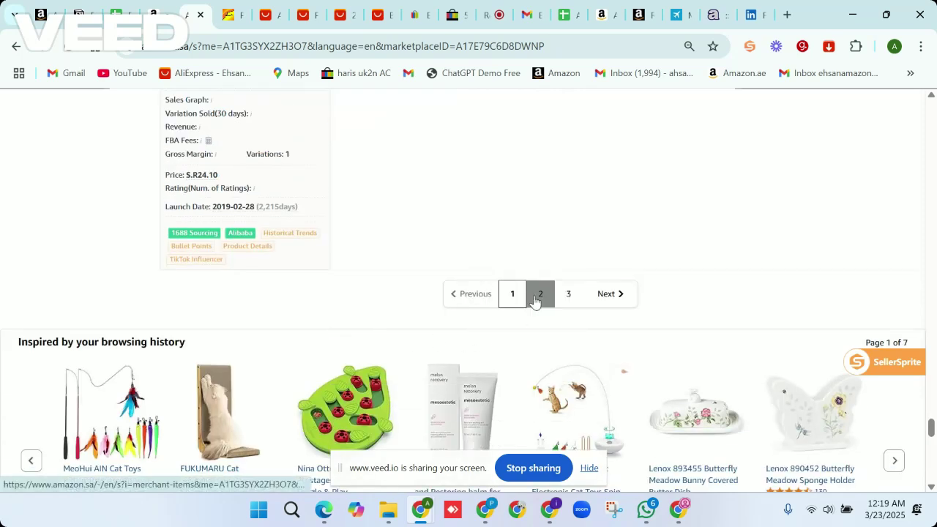
{"action": "scroll", "coordinate": [535, 300], "scroll_direction": "up", "scroll_amount": 2}
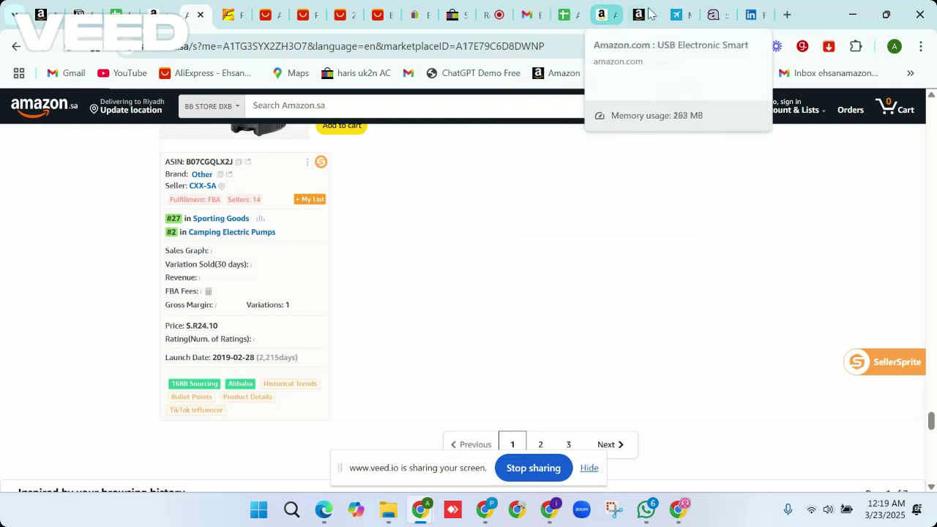
Return to Amazon.sa's Best Sellers in Kitchen Tools & Gadgets and view the beginning of the ranking
{"action": "left_click", "coordinate": [481, 8]}
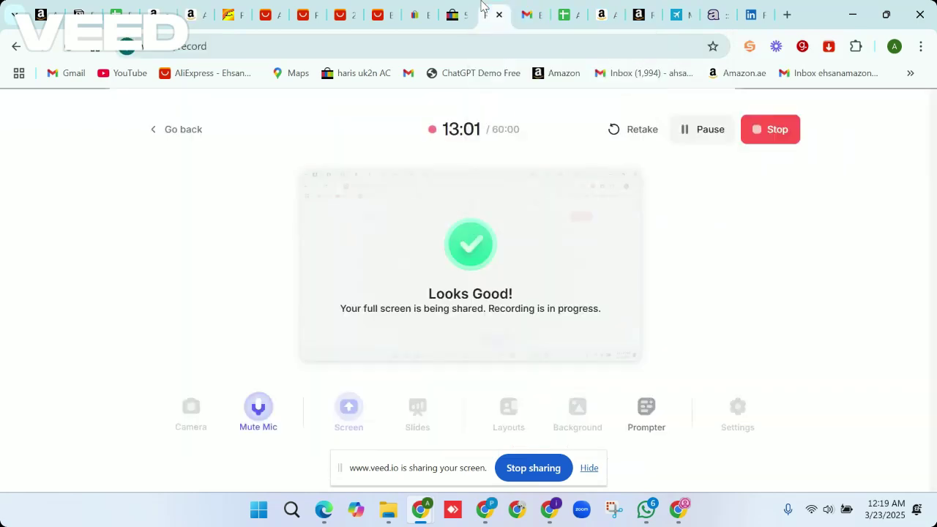
{"action": "left_click", "coordinate": [445, 6]}
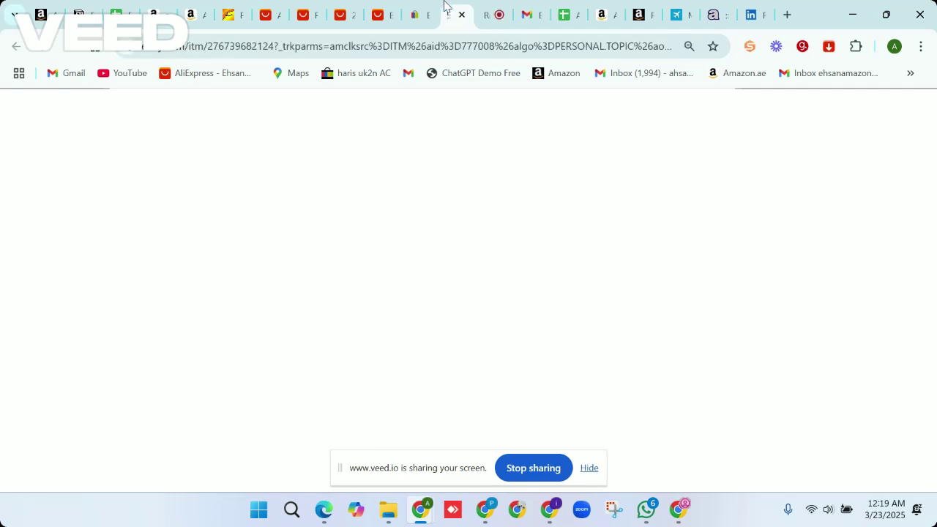
{"action": "left_click", "coordinate": [155, 9]}
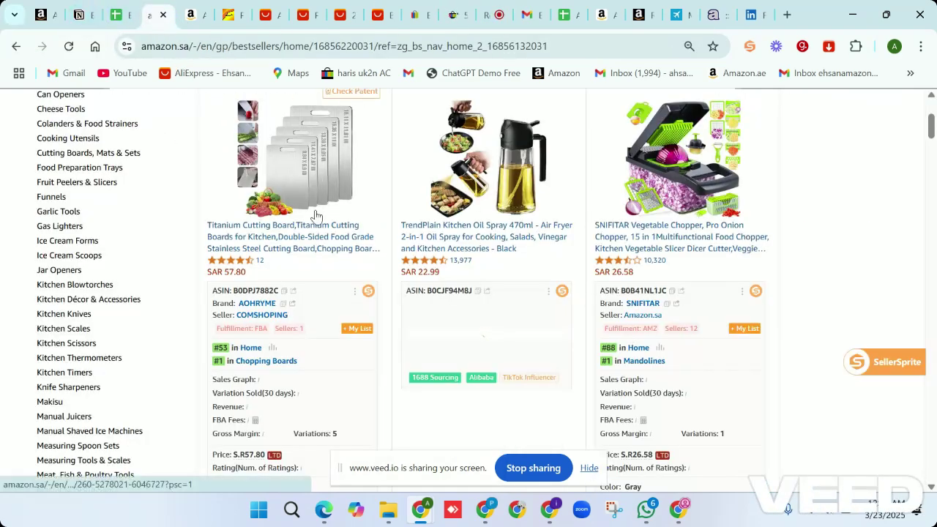
{"action": "scroll", "coordinate": [315, 216], "scroll_direction": "up", "scroll_amount": 3}
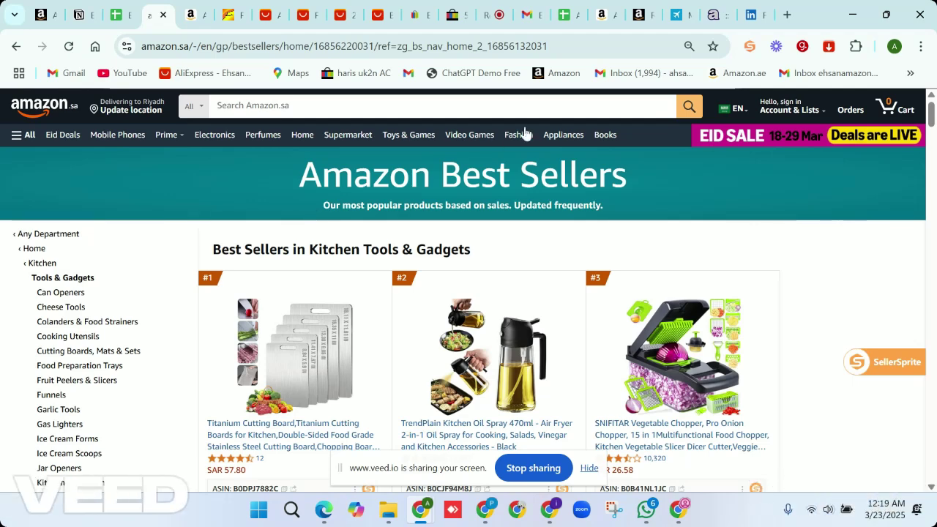
{"action": "left_click", "coordinate": [490, 14]}
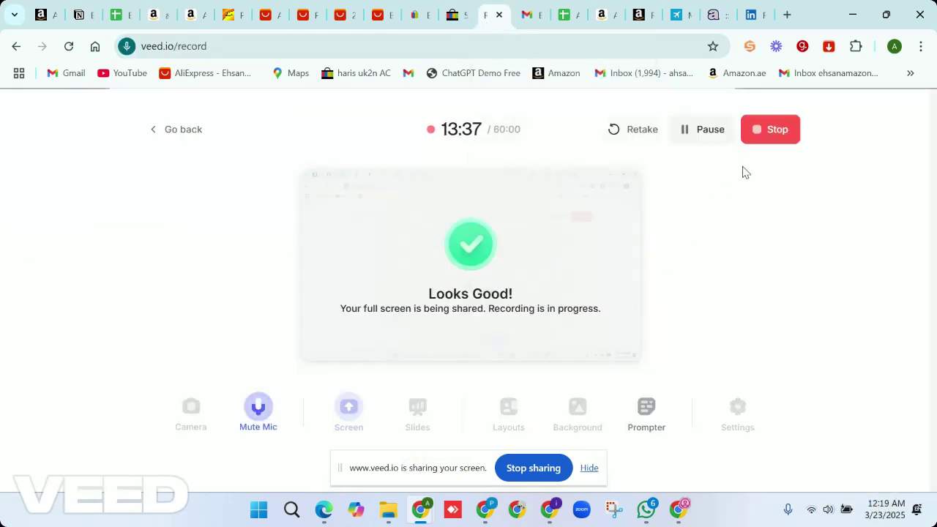